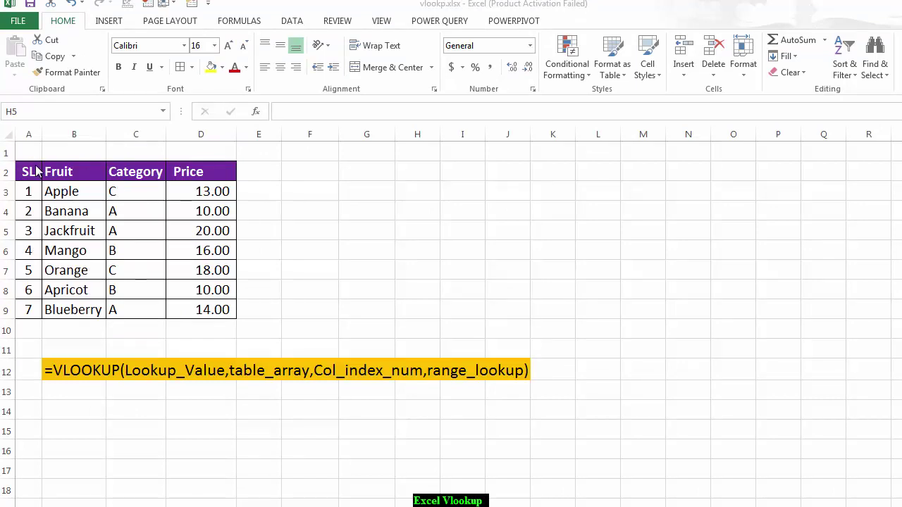
# - Examine the fruit table in A2:D9, including its headers and the Mango and Apricot rows
pyautogui.moveTo(30, 169); pyautogui.dragTo(226, 315)
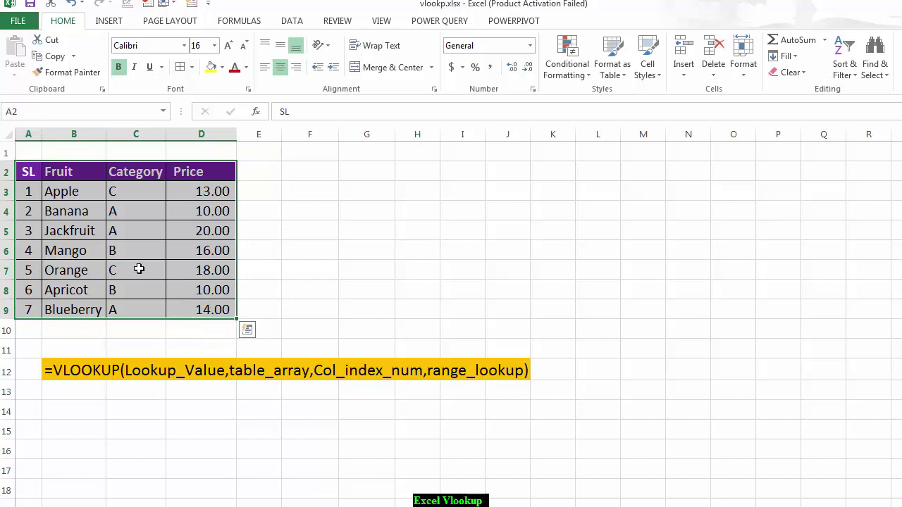
pyautogui.click(31, 171)
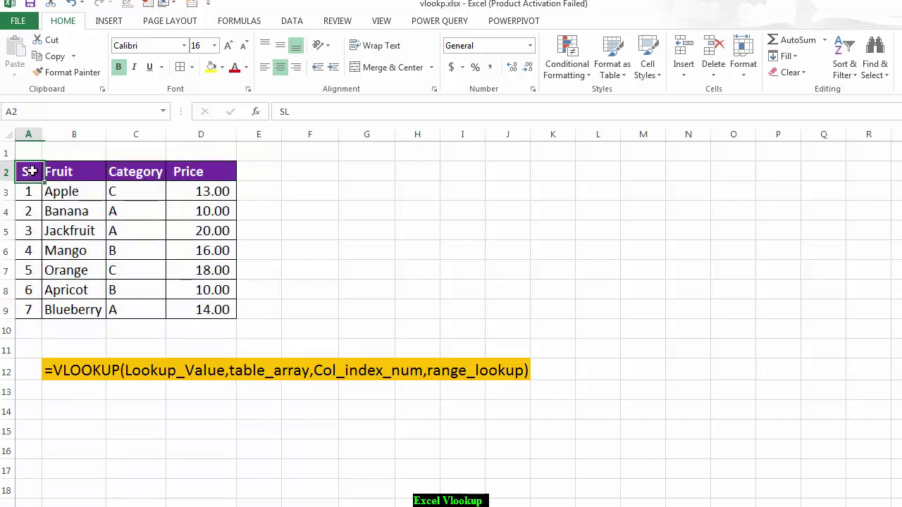
pyautogui.click(83, 171)
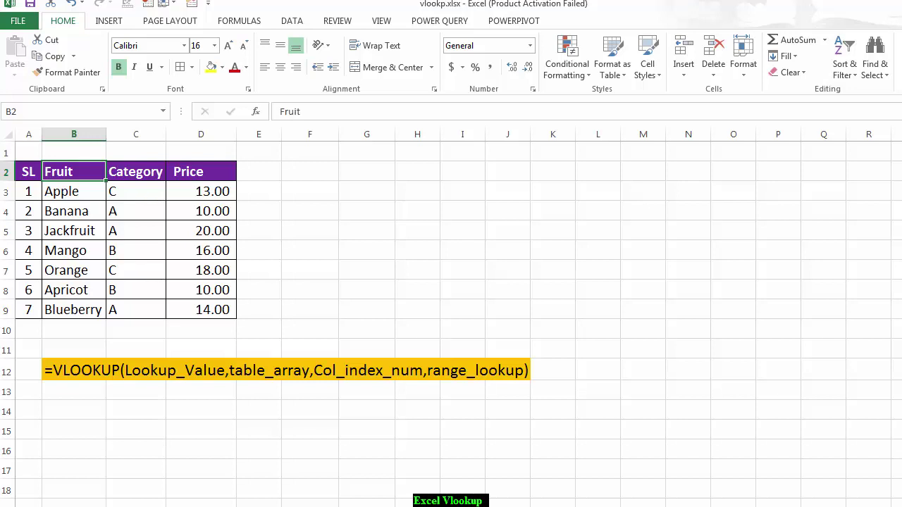
pyautogui.click(80, 248)
pyautogui.moveTo(79, 249); pyautogui.dragTo(197, 247)
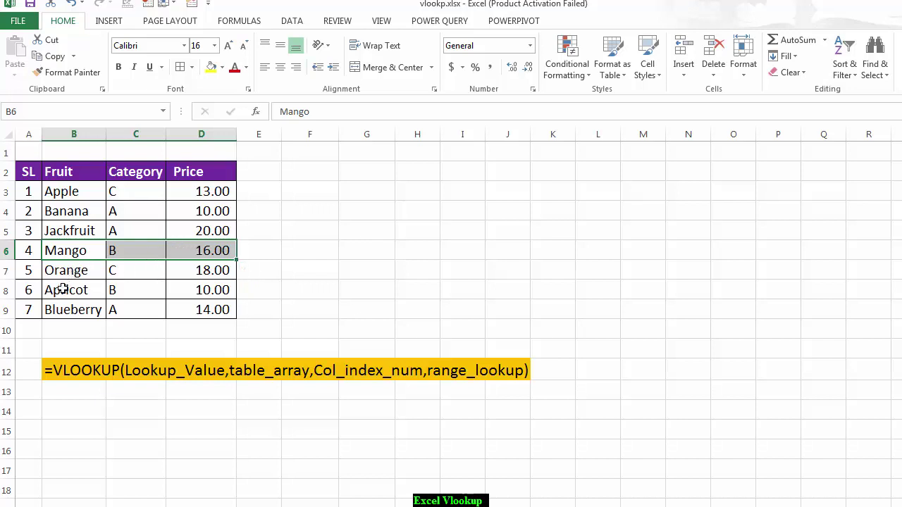
pyautogui.moveTo(62, 289); pyautogui.dragTo(215, 291)
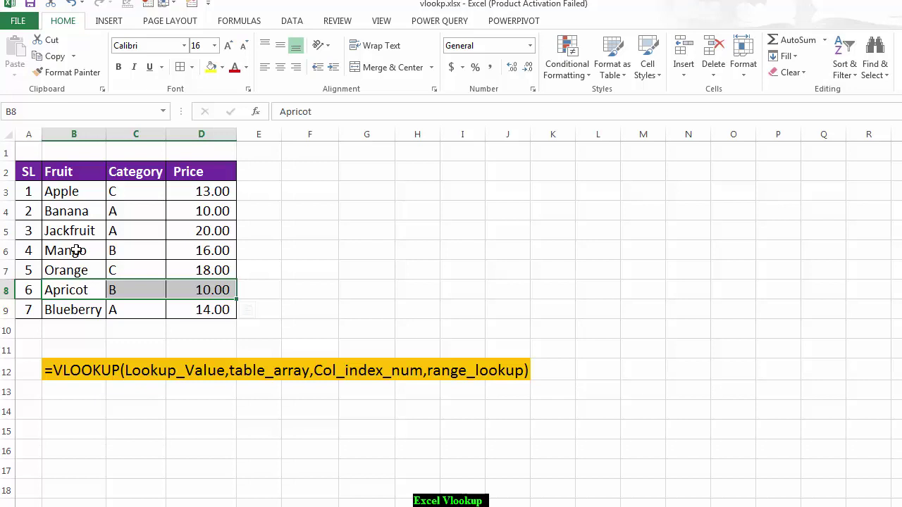
pyautogui.click(325, 209)
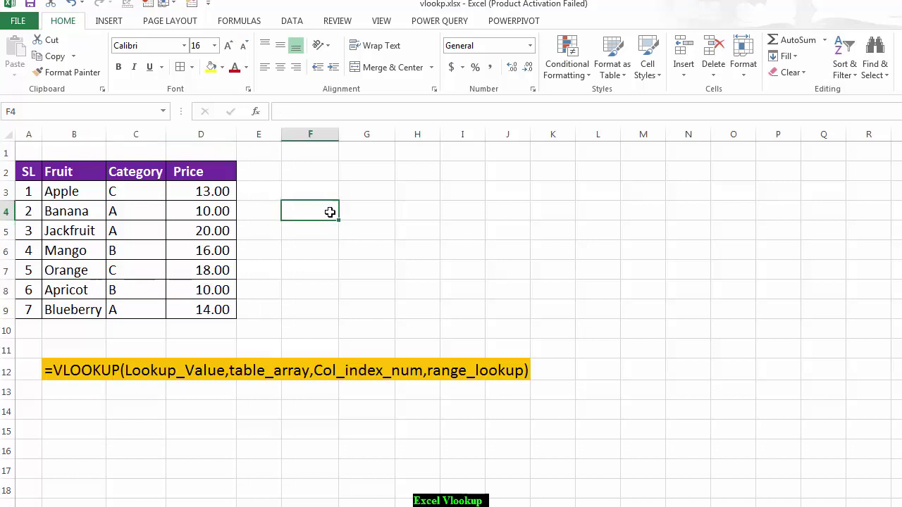
pyautogui.click(371, 215)
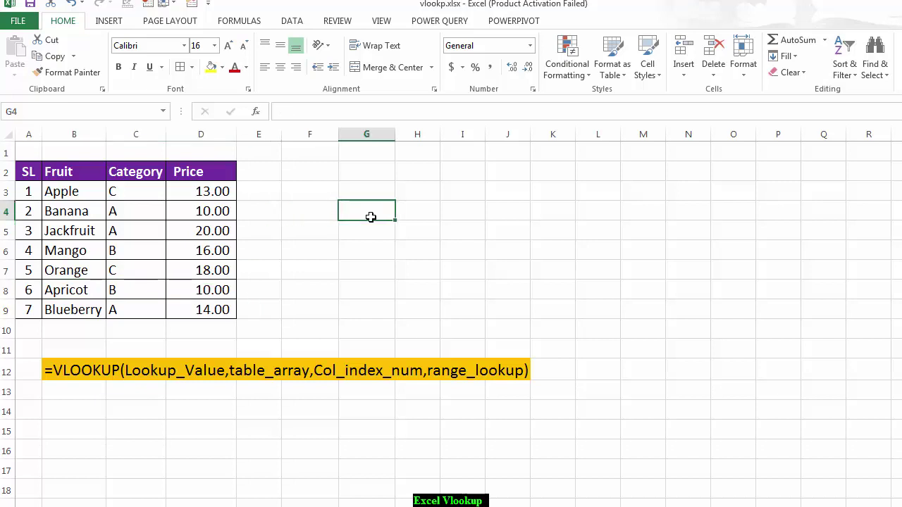
# - Copy the Fruit, Category and Price headers from B2:D2 to a new lookup table starting at G3
pyautogui.moveTo(81, 172); pyautogui.dragTo(179, 172)
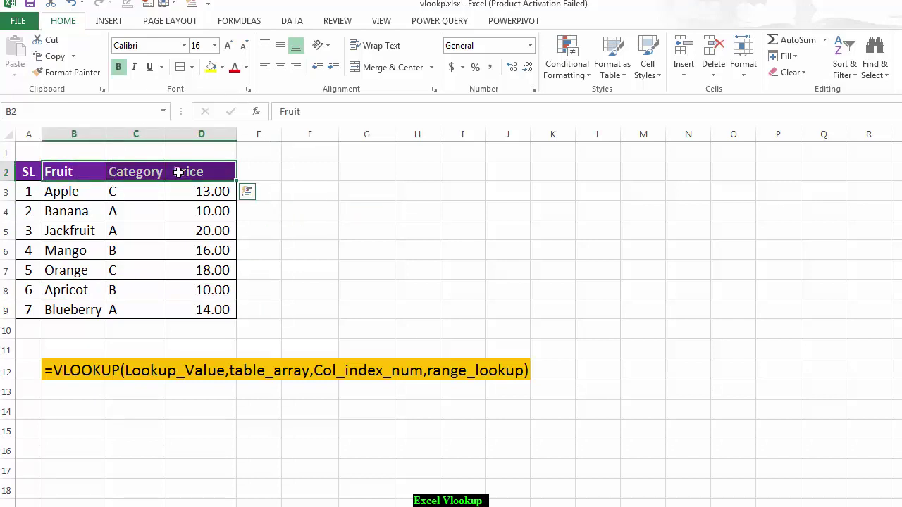
pyautogui.hotkey('ctrl', 'c')
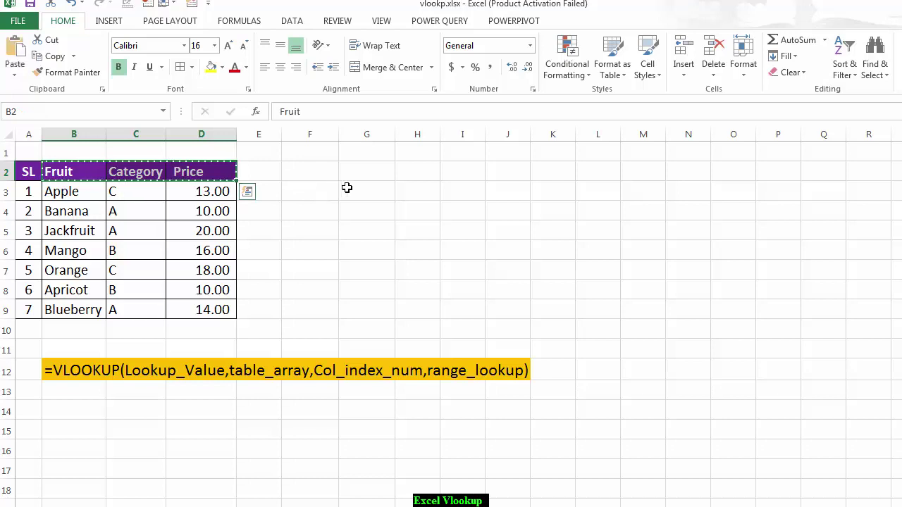
pyautogui.click(347, 189)
pyautogui.hotkey('ctrl', 'v')
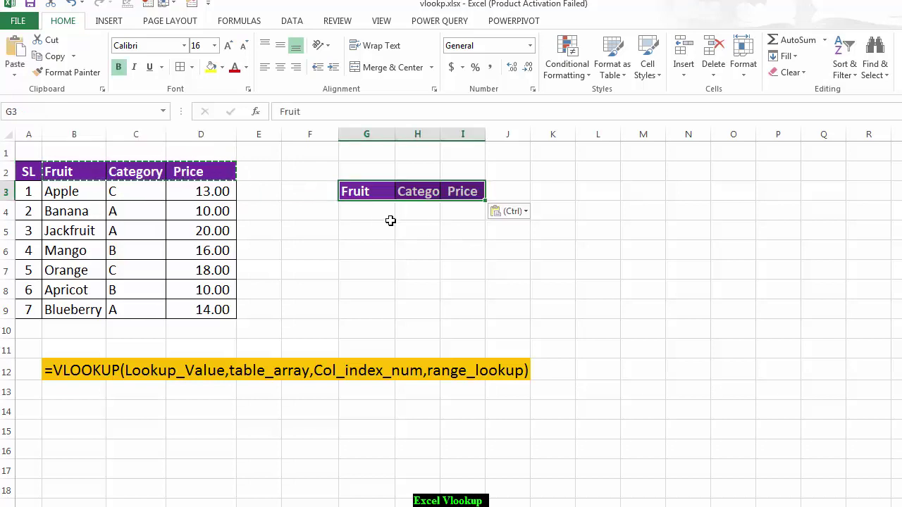
# - Copy Mango from B6 into G4 and Apricot from B8 into G5 as the lookup fruits
pyautogui.click(372, 217)
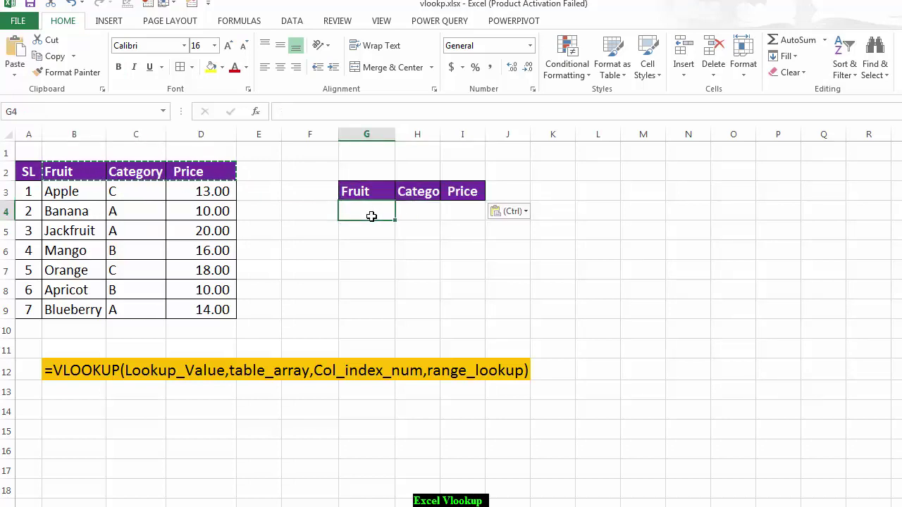
pyautogui.click(72, 249)
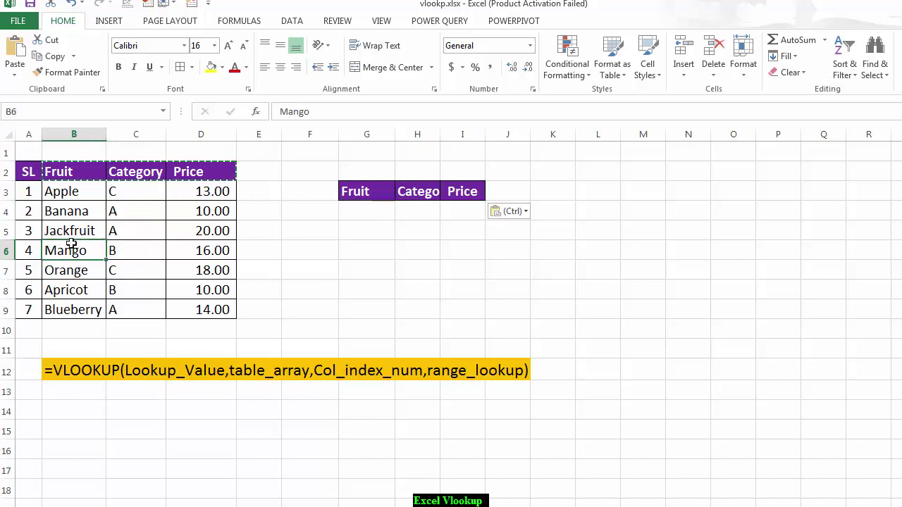
pyautogui.hotkey('ctrl', 'c')
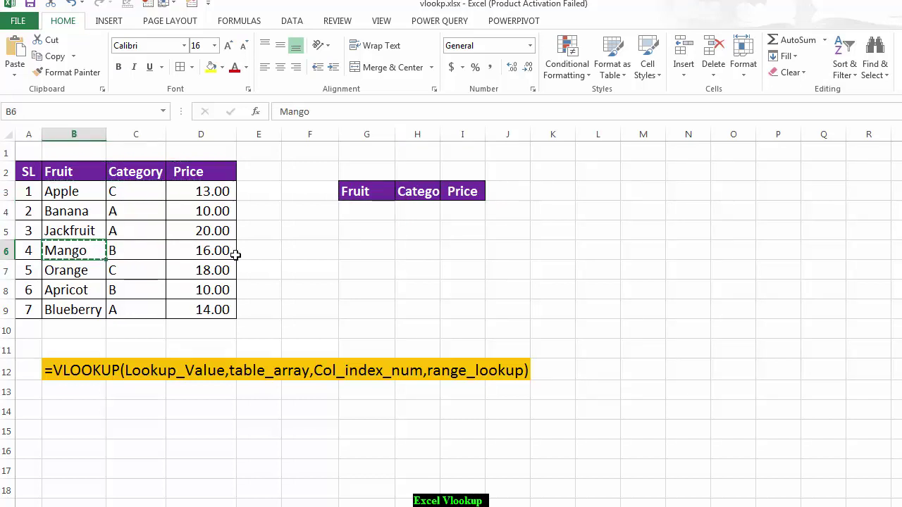
pyautogui.click(370, 212)
pyautogui.hotkey('ctrl', 'v')
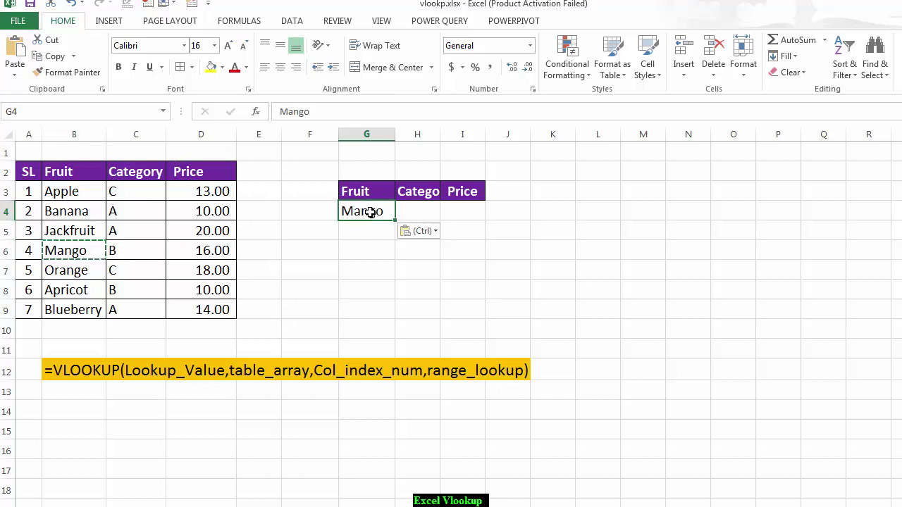
pyautogui.click(75, 286)
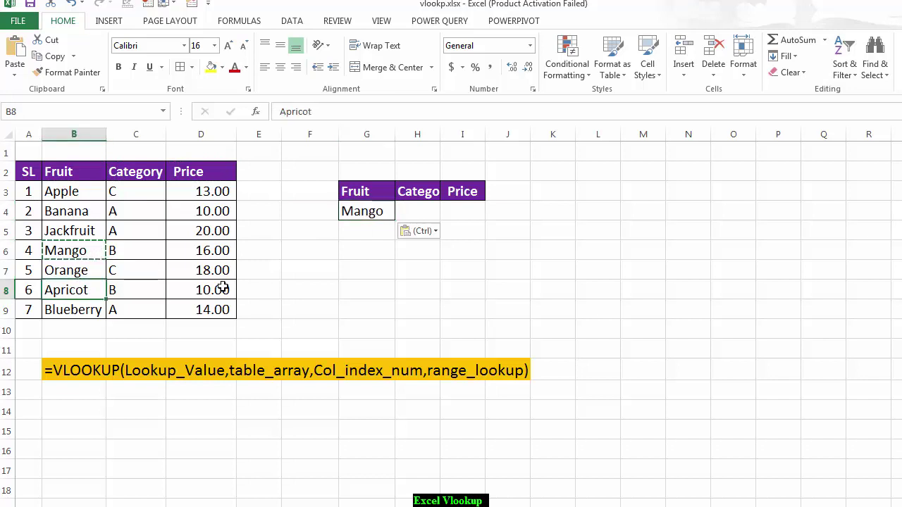
pyautogui.hotkey('ctrl', 'c')
pyautogui.click(366, 231)
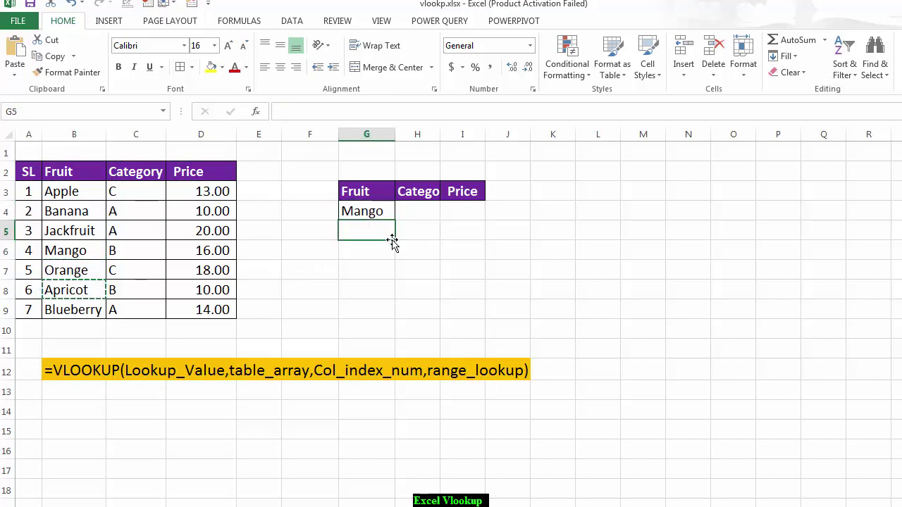
pyautogui.hotkey('ctrl', 'v')
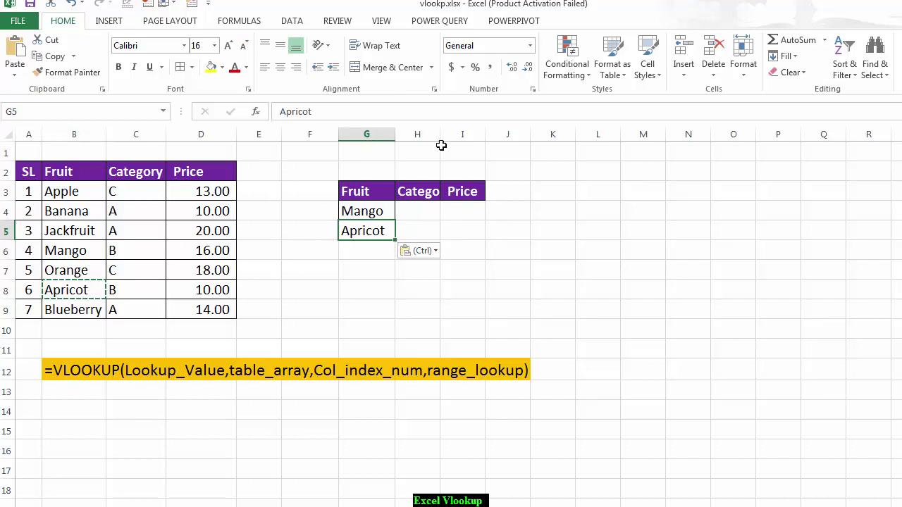
# - Widen column H to fit the Category header and add cell borders to H4:I5
pyautogui.moveTo(438, 134); pyautogui.dragTo(453, 134)
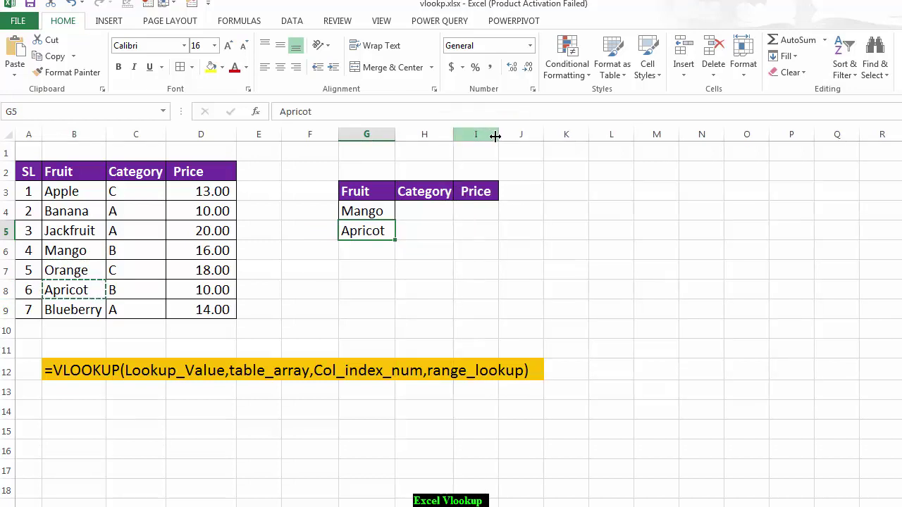
pyautogui.moveTo(417, 215); pyautogui.dragTo(483, 231)
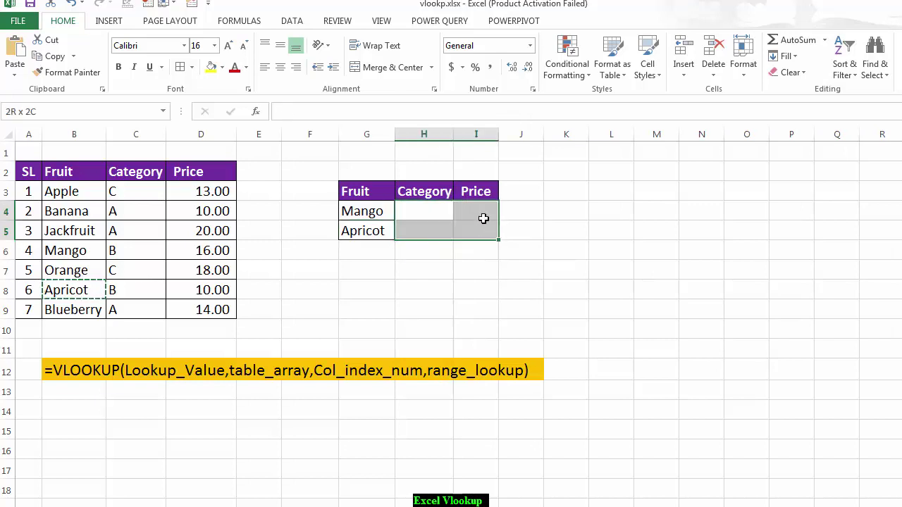
pyautogui.click(181, 68)
pyautogui.click(430, 286)
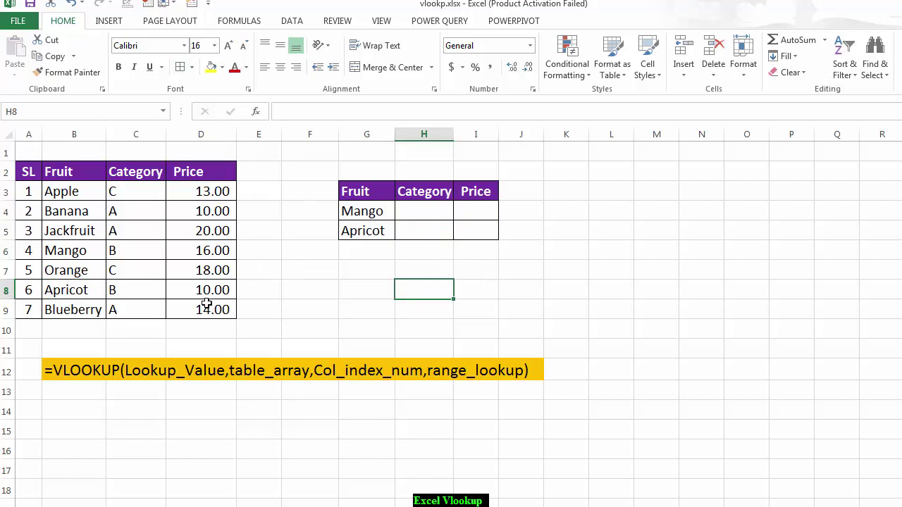
# - Examine the VLOOKUP syntax in B12 against the lookup values in G4:G5 and the table array B3:D9
pyautogui.click(74, 372)
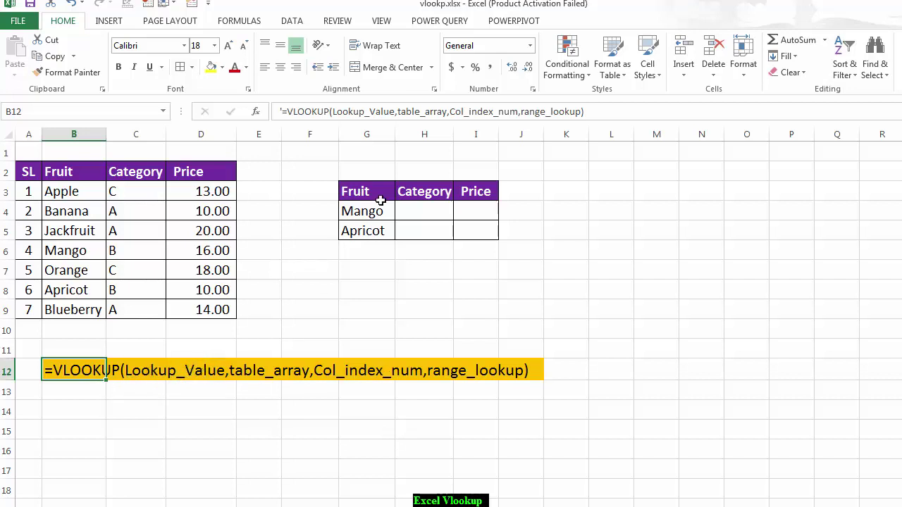
pyautogui.moveTo(374, 213); pyautogui.dragTo(374, 229)
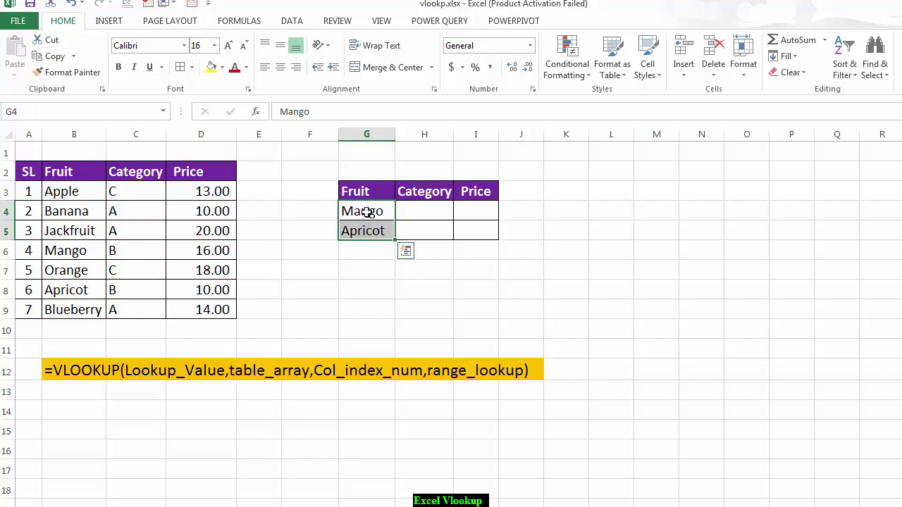
pyautogui.click(367, 210)
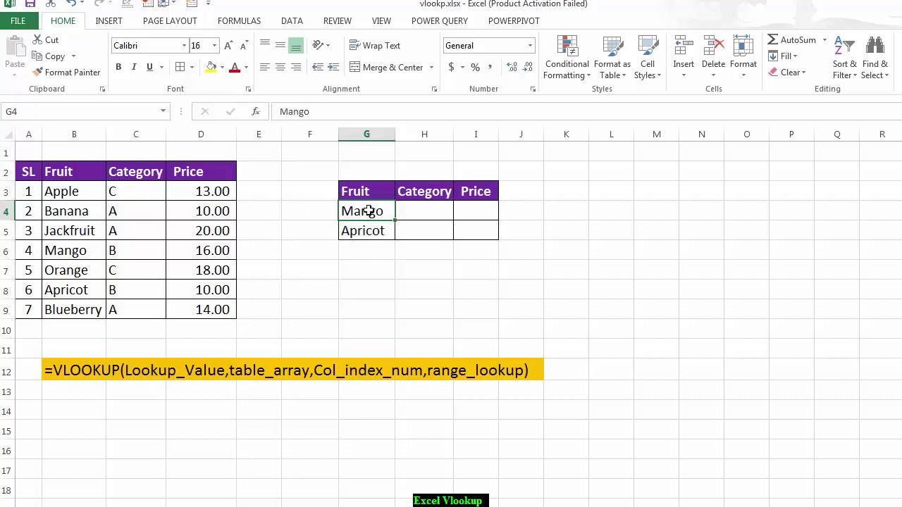
pyautogui.click(375, 228)
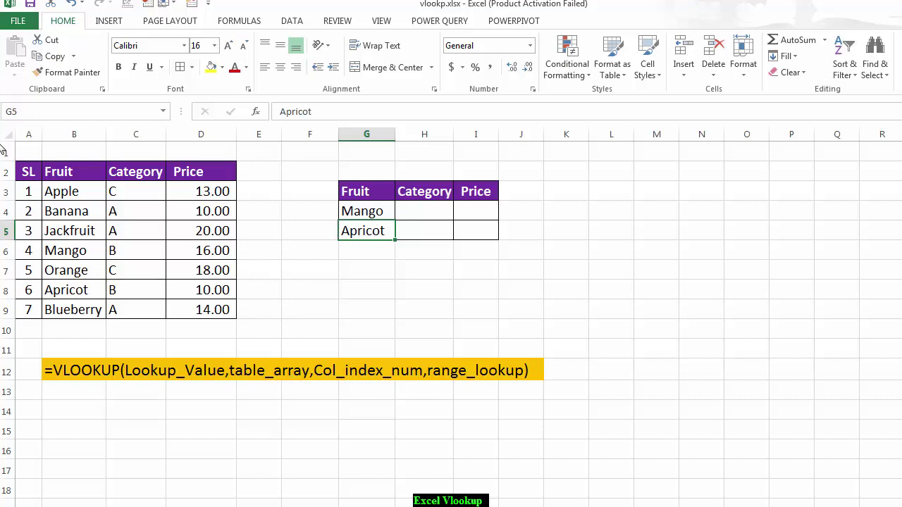
pyautogui.moveTo(35, 191); pyautogui.dragTo(202, 312)
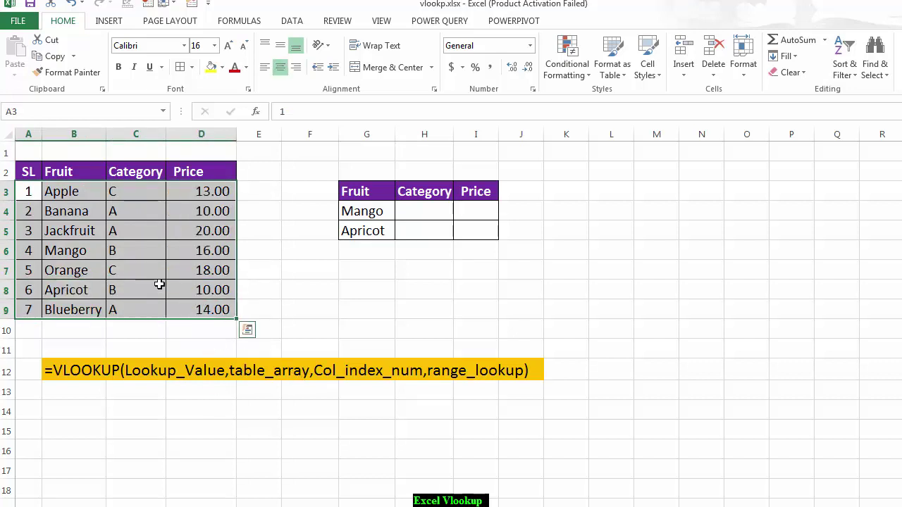
pyautogui.moveTo(73, 192); pyautogui.dragTo(228, 310)
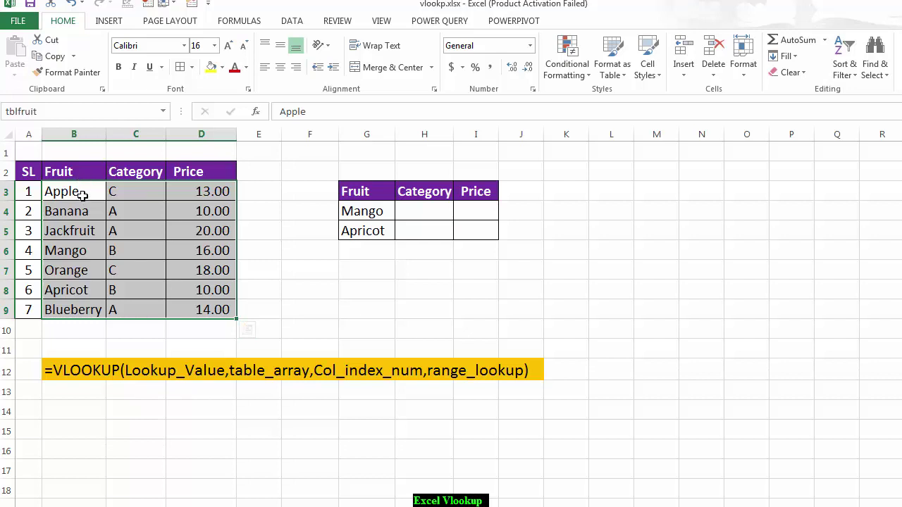
pyautogui.moveTo(80, 195); pyautogui.dragTo(87, 308)
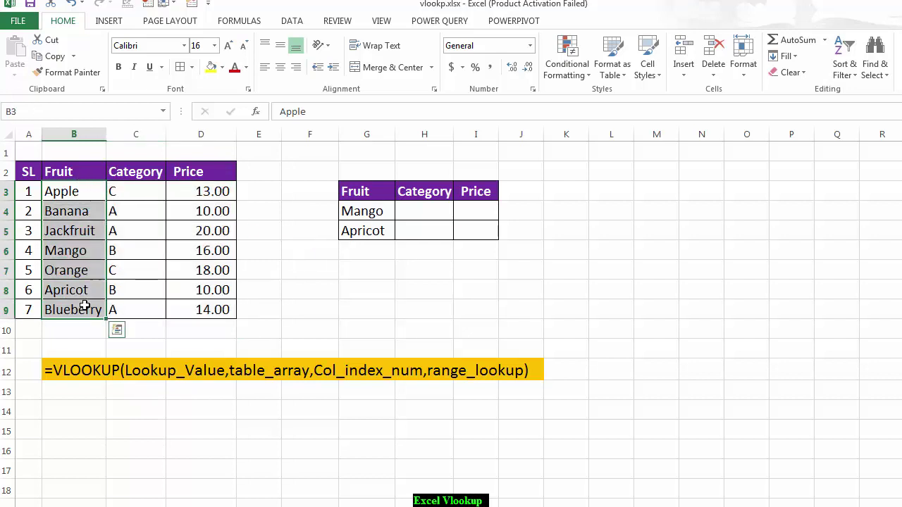
pyautogui.click(50, 191)
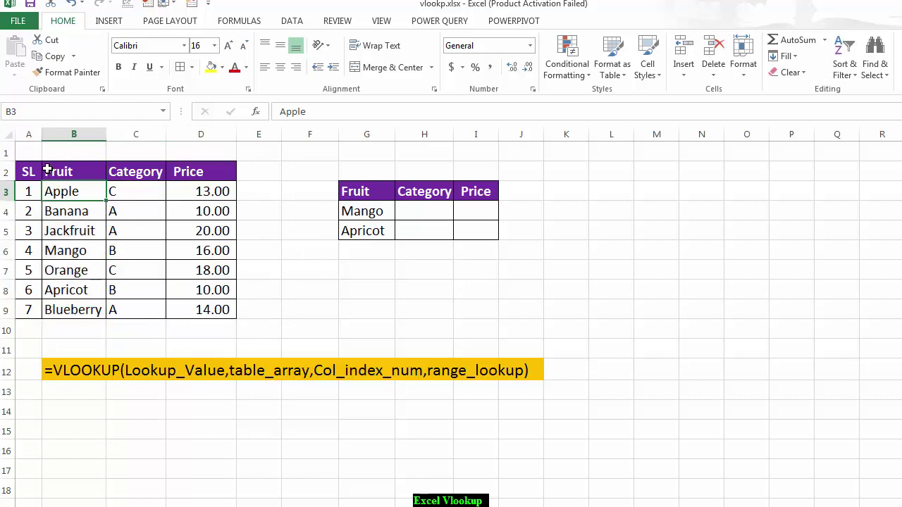
pyautogui.click(47, 170)
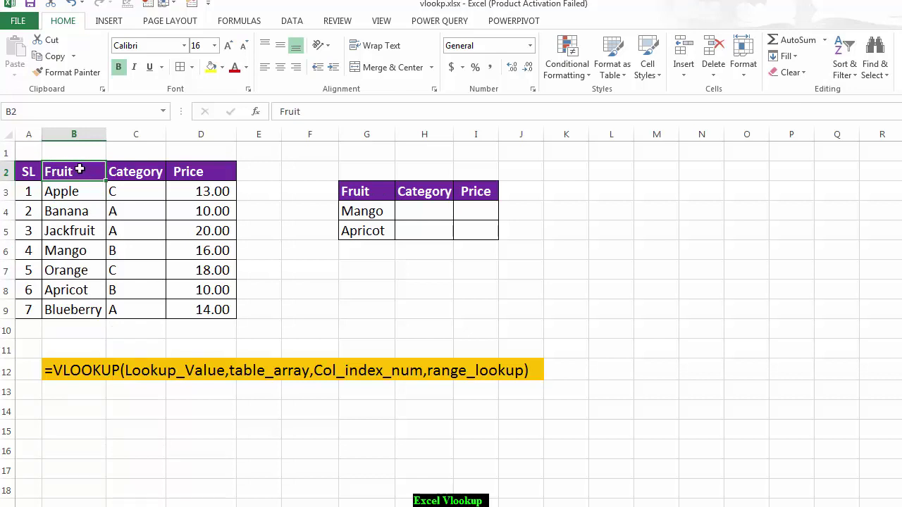
pyautogui.moveTo(80, 169); pyautogui.dragTo(195, 166)
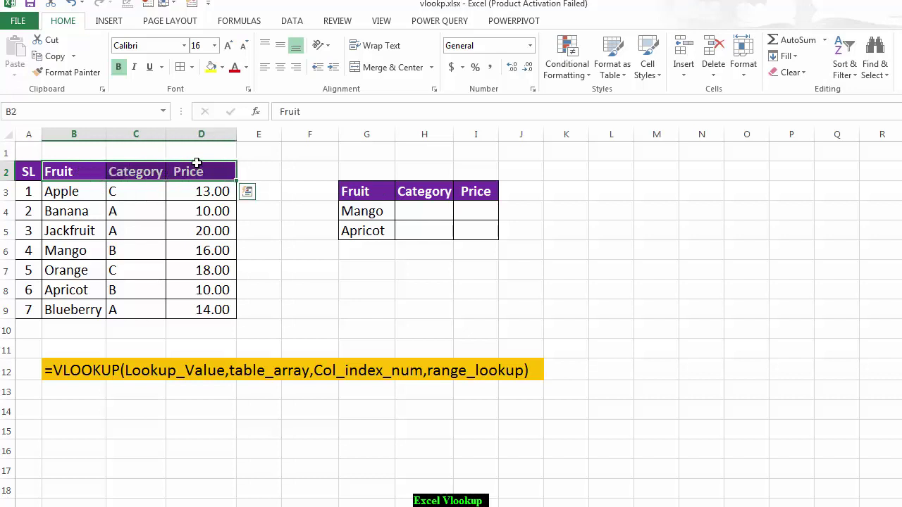
pyautogui.click(74, 193)
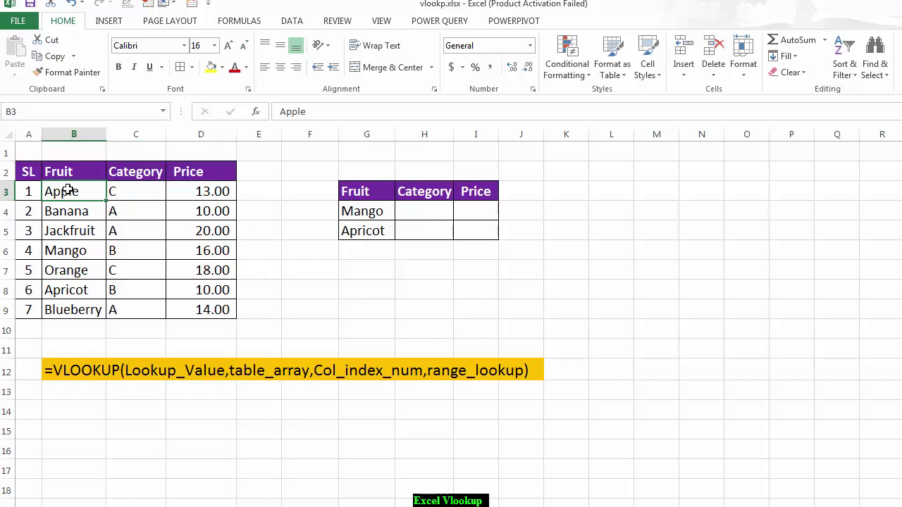
pyautogui.moveTo(68, 191); pyautogui.dragTo(209, 312)
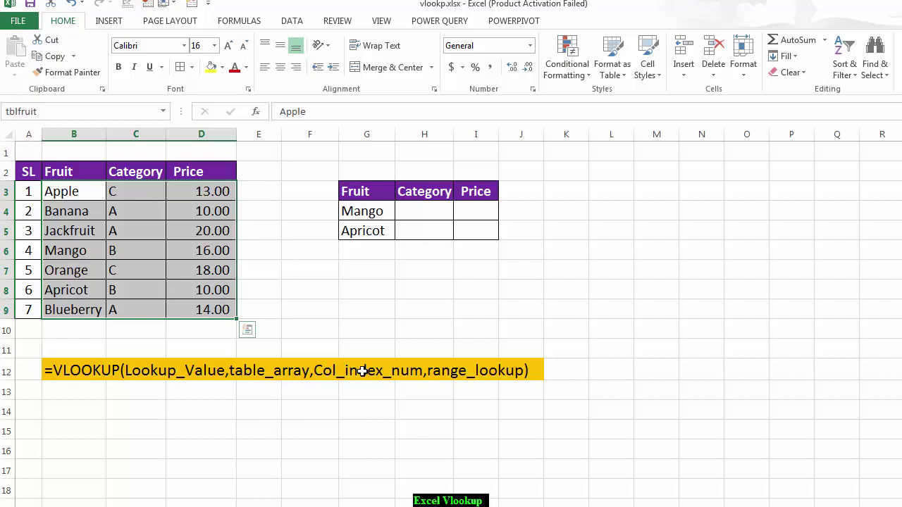
pyautogui.click(428, 211)
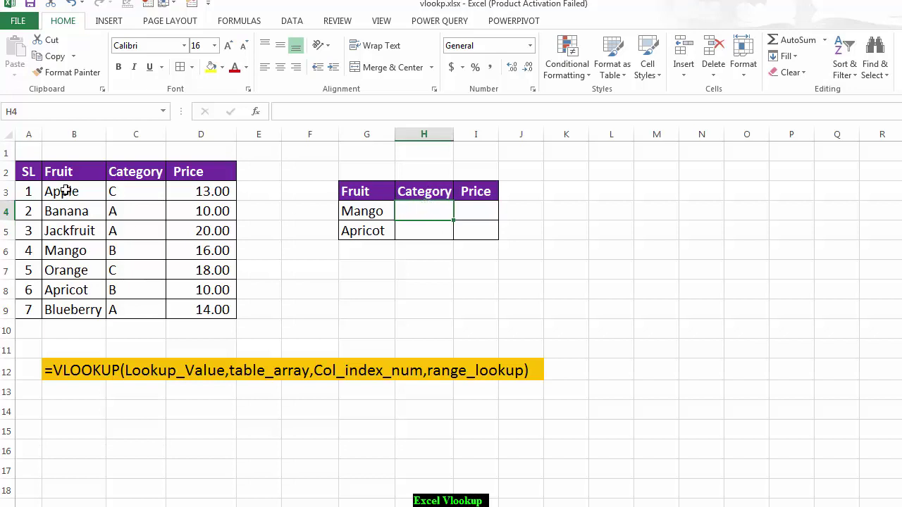
pyautogui.moveTo(63, 191)
pyautogui.mouseDown()
pyautogui.moveTo(191, 276)
pyautogui.moveTo(196, 308)
pyautogui.mouseUp()
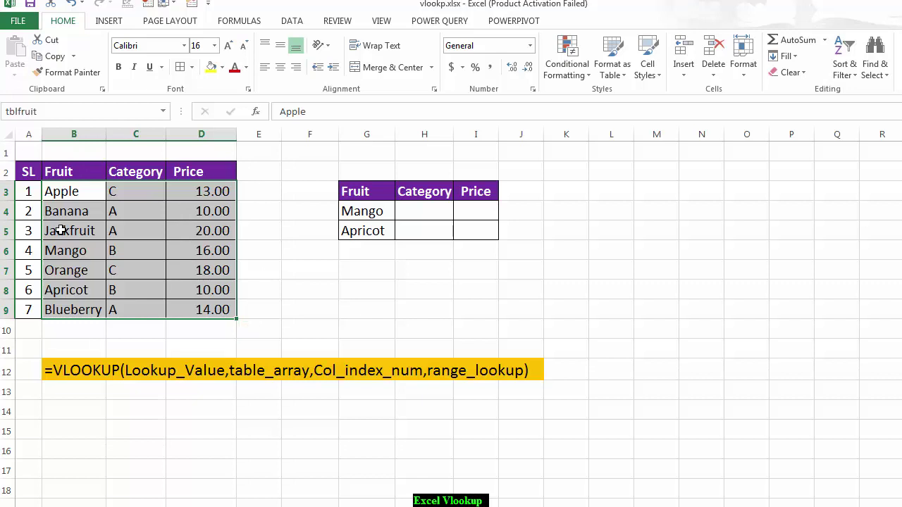
pyautogui.click(74, 192)
pyautogui.moveTo(74, 192); pyautogui.dragTo(199, 309)
pyautogui.click(472, 214)
# - Fill the table array range B3:D9 with yellow
pyautogui.click(86, 194)
pyautogui.moveTo(85, 194); pyautogui.dragTo(210, 307)
pyautogui.click(222, 68)
pyautogui.click(251, 176)
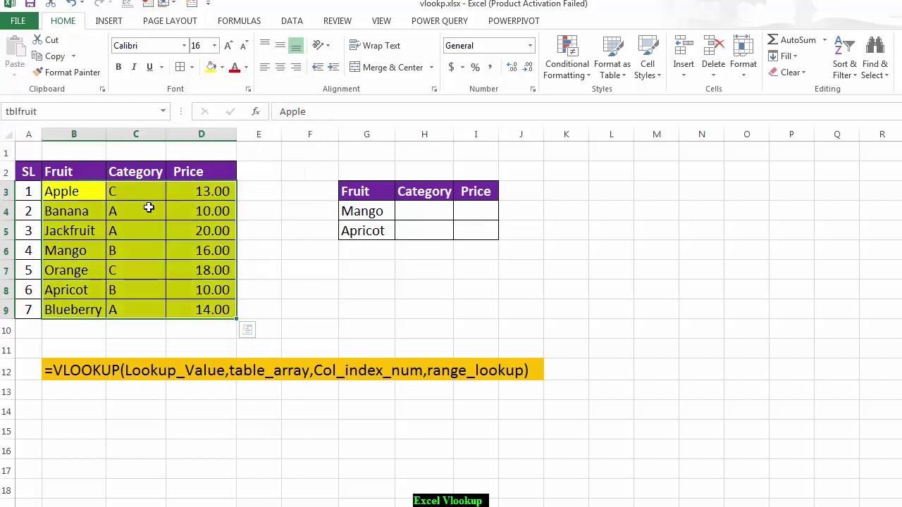
# - Examine the Fruit, Category and Price columns of the table array for the column index, including Mango's category in C6
pyautogui.click(198, 191)
pyautogui.moveTo(198, 192); pyautogui.dragTo(209, 310)
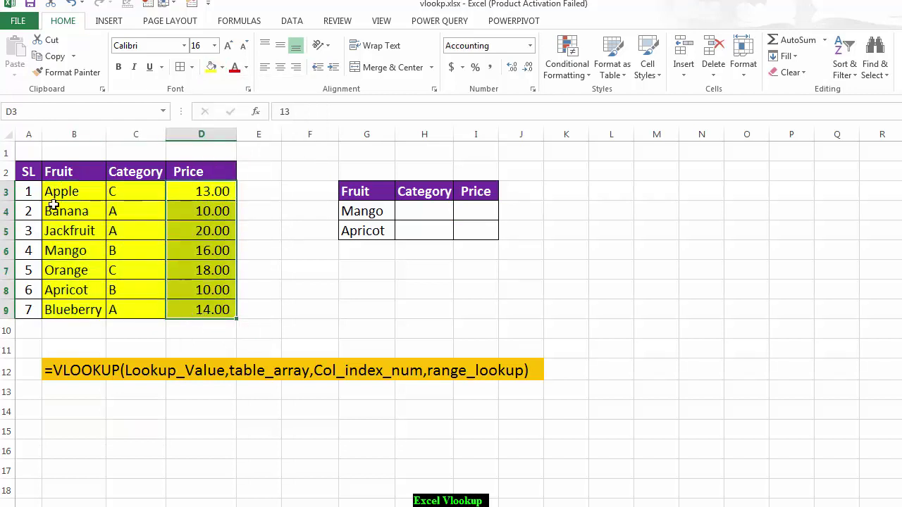
pyautogui.click(77, 206)
pyautogui.click(147, 212)
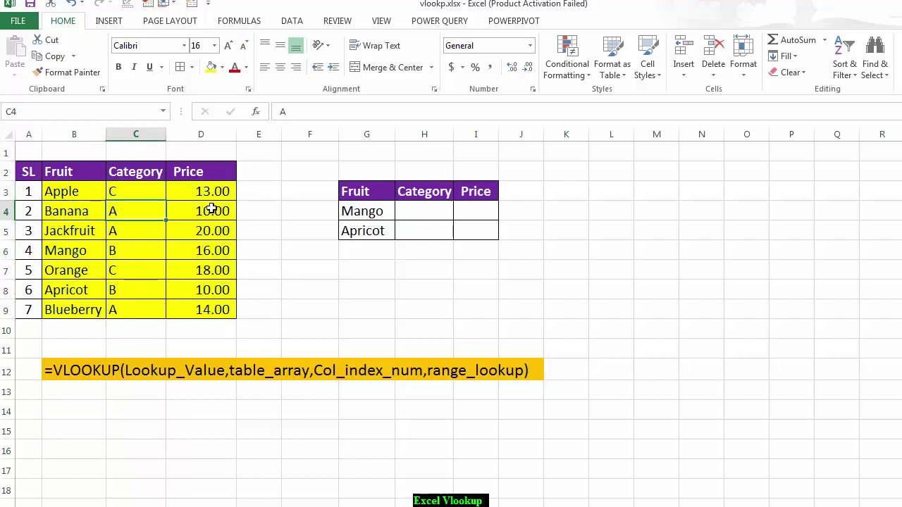
pyautogui.click(211, 208)
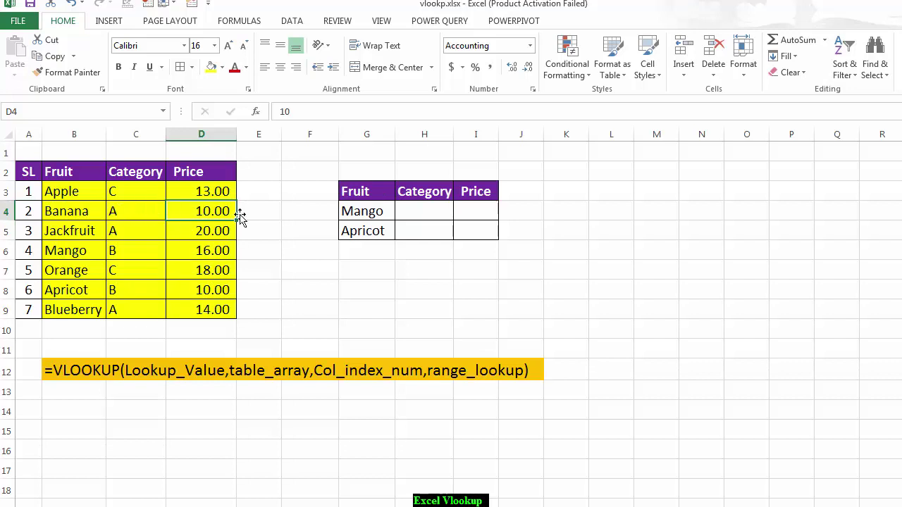
pyautogui.click(435, 212)
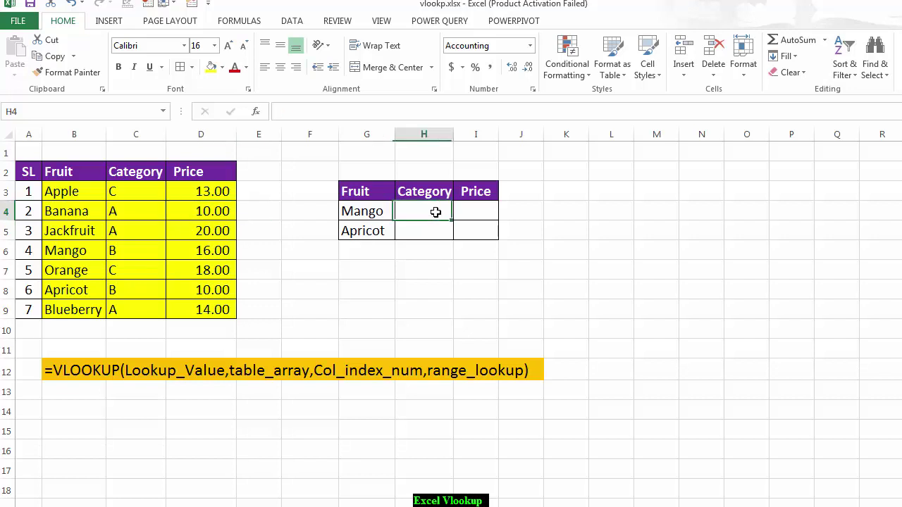
pyautogui.click(140, 248)
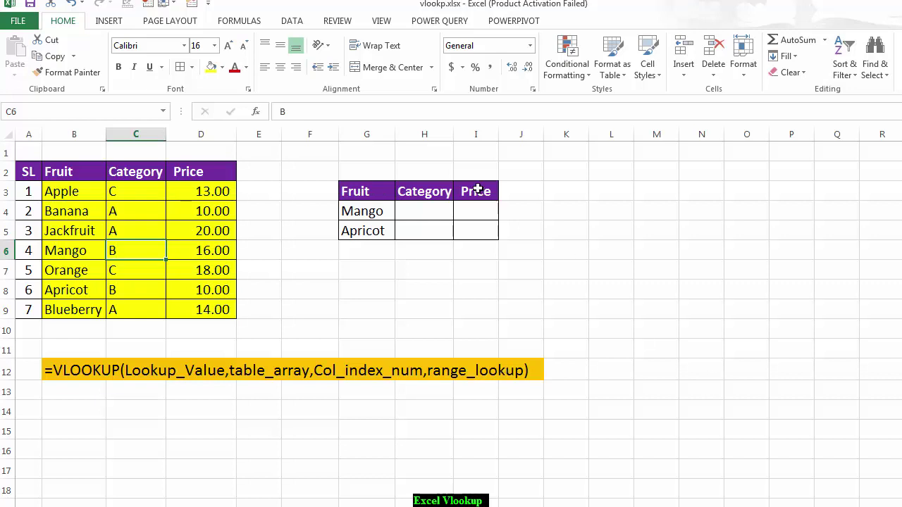
pyautogui.click(427, 206)
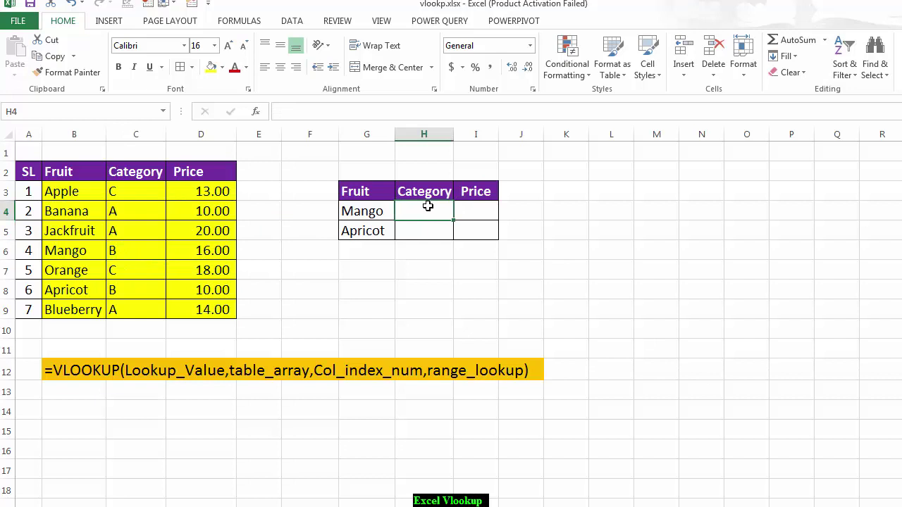
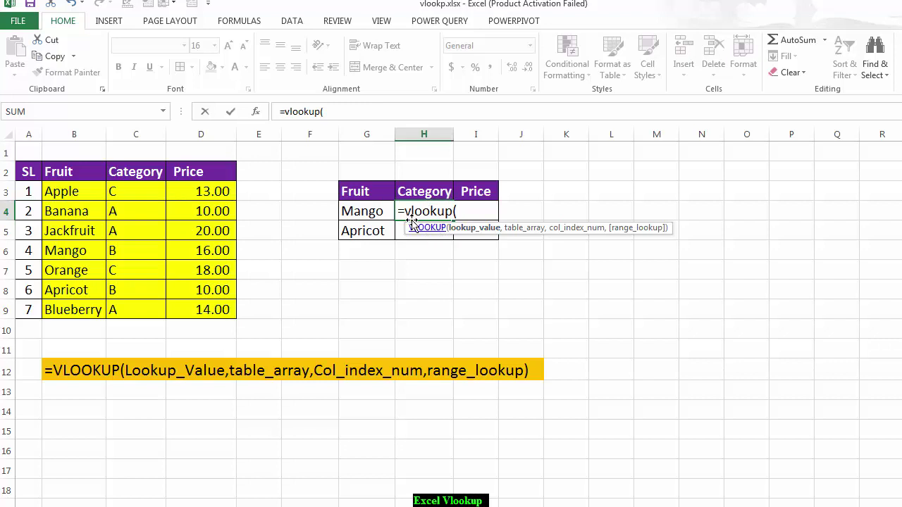
pyautogui.click(372, 211)
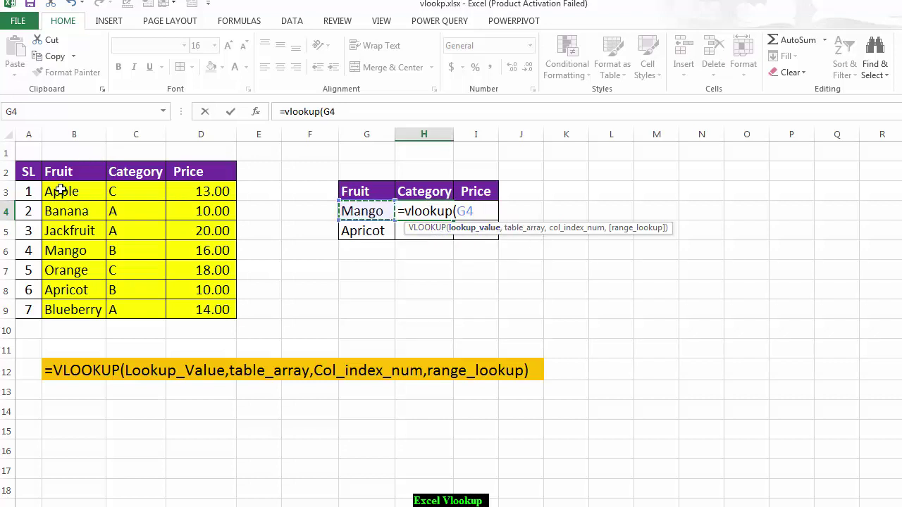
pyautogui.moveTo(60, 190); pyautogui.dragTo(232, 314)
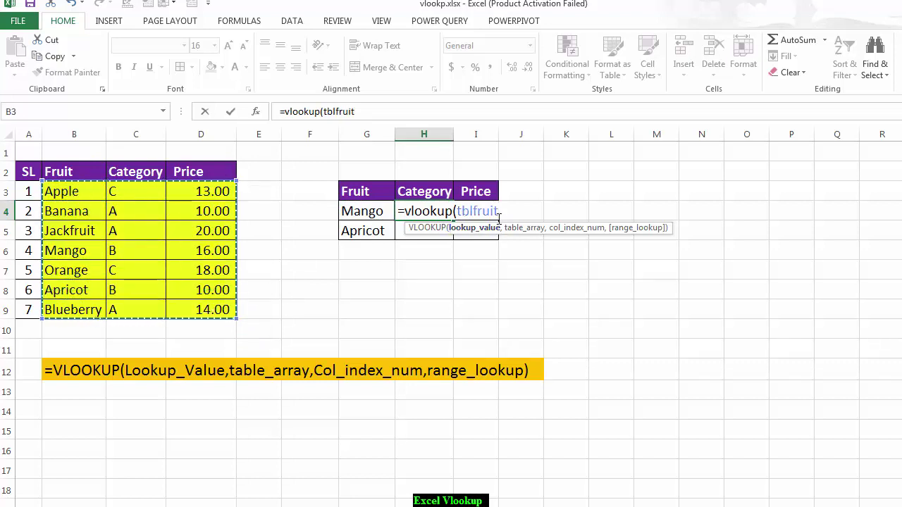
pyautogui.moveTo(499, 211); pyautogui.dragTo(459, 211)
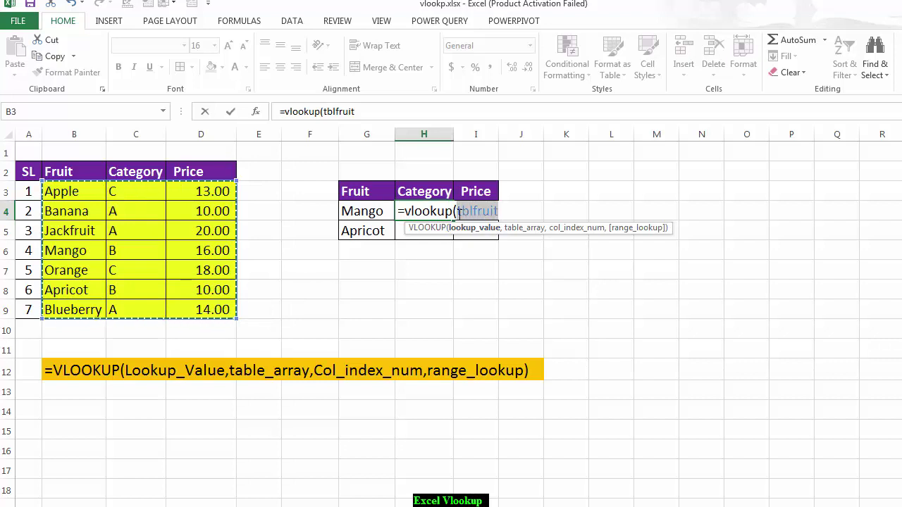
pyautogui.click(502, 205)
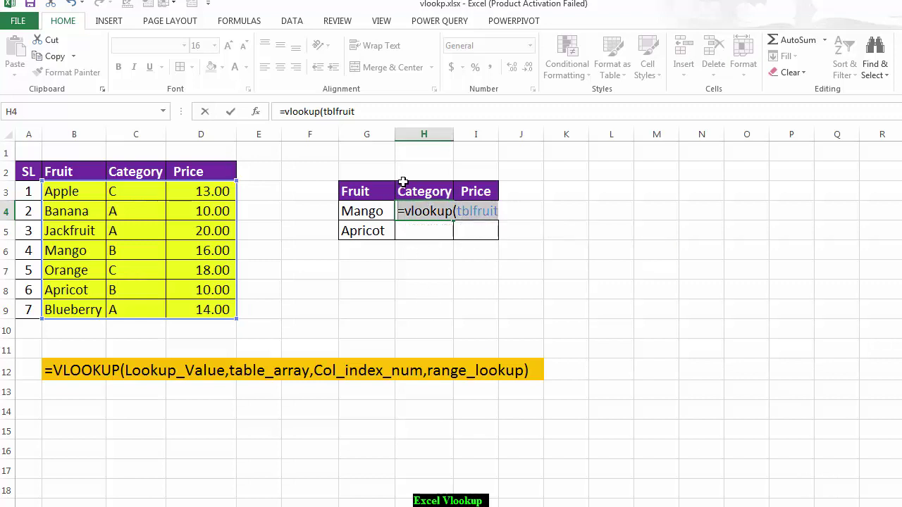
pyautogui.press('BackSpace')
pyautogui.press('BackSpace')
pyautogui.press('BackSpace')
pyautogui.press('BackSpace')
pyautogui.press('BackSpace')
pyautogui.press('BackSpace')
pyautogui.press('BackSpace')
pyautogui.press('BackSpace')
pyautogui.press('BackSpace')
pyautogui.press('BackSpace')
pyautogui.press('BackSpace')
pyautogui.press('BackSpace')
pyautogui.press('BackSpace')
pyautogui.press('BackSpace')
pyautogui.press('BackSpace')
pyautogui.press('BackSpace')
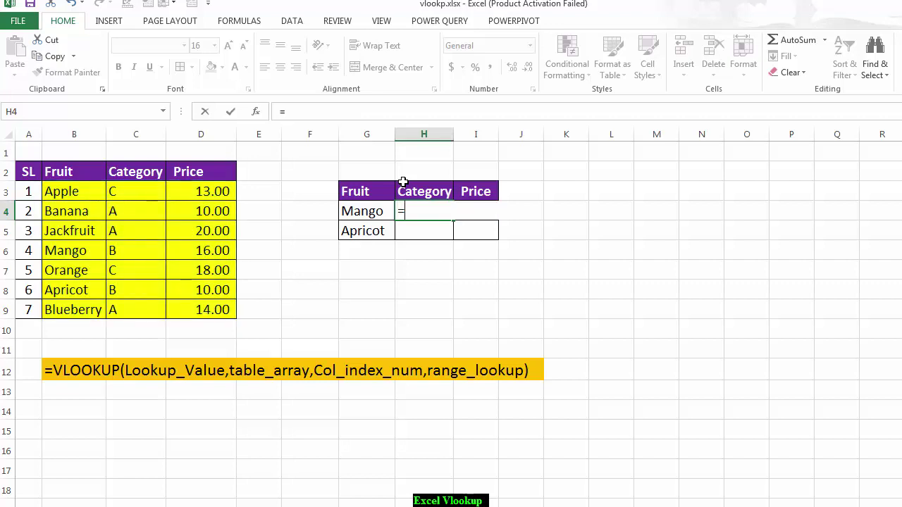
pyautogui.press('BackSpace')
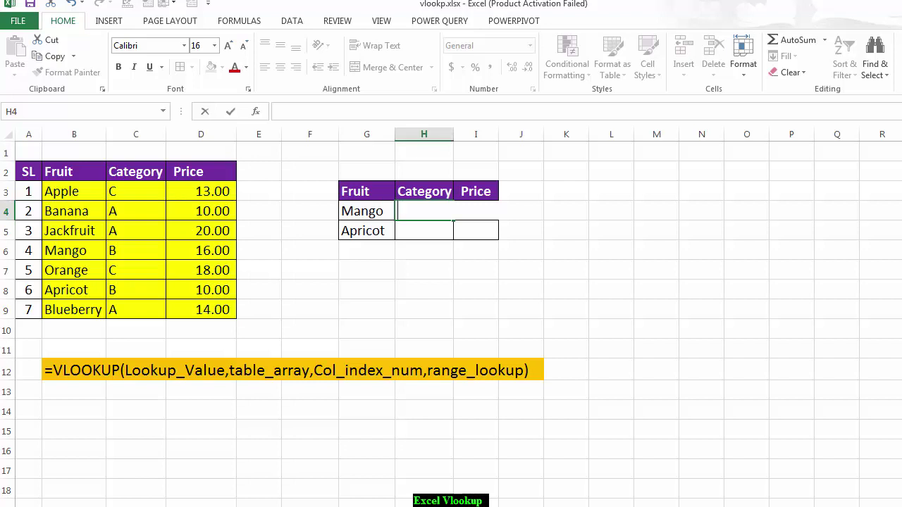
pyautogui.hotkey('alt', 'm')
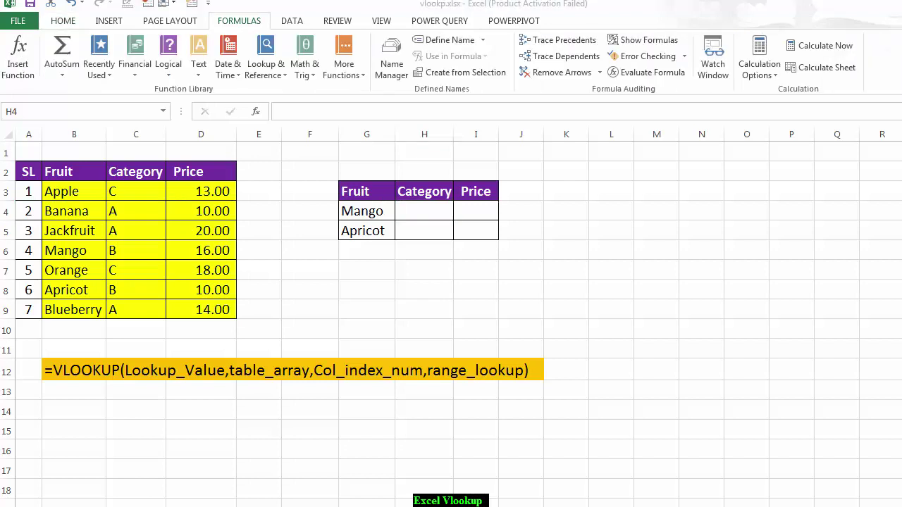
# - Start a VLOOKUP formula in H4, the Category cell for Mango
pyautogui.click(433, 208)
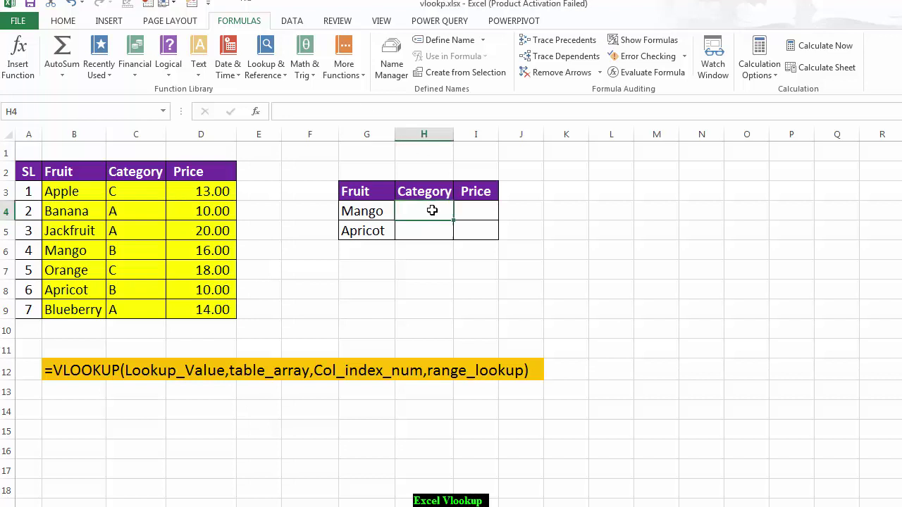
pyautogui.write('=')
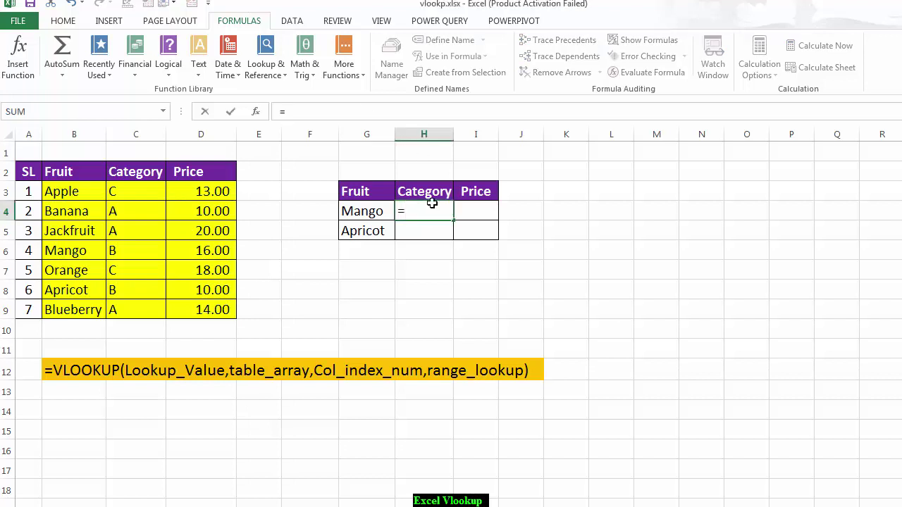
pyautogui.write('vloo')
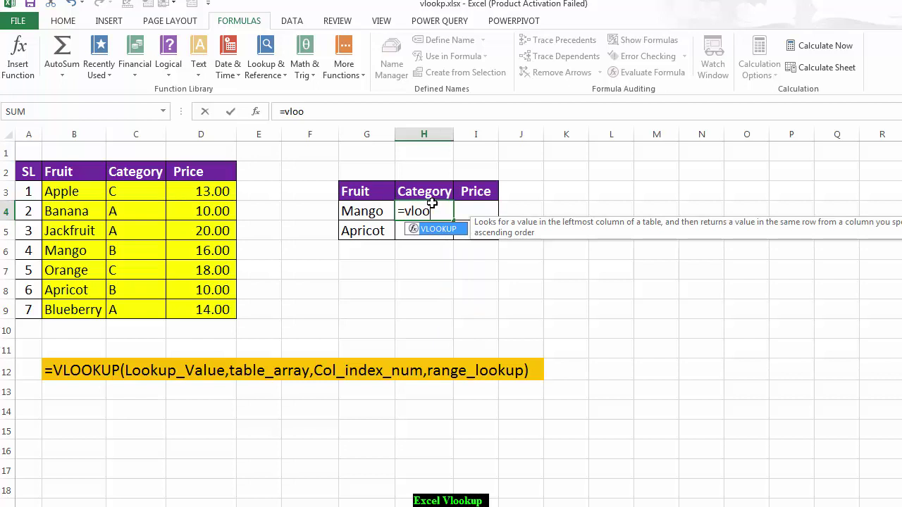
pyautogui.write('kup')
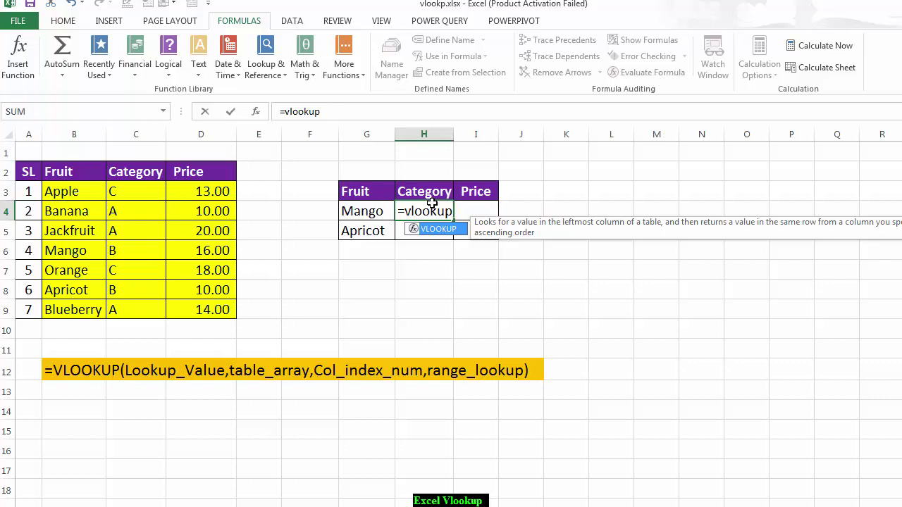
pyautogui.write('(')
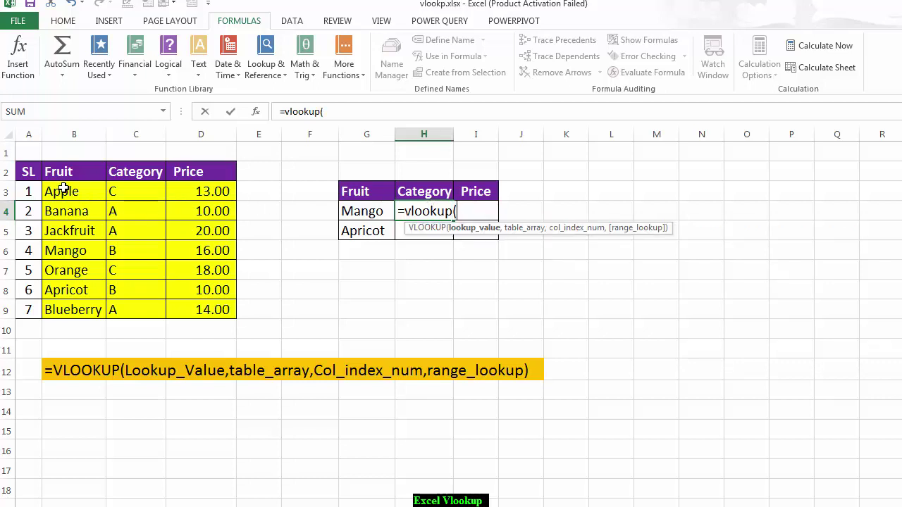
pyautogui.moveTo(64, 189); pyautogui.dragTo(207, 310)
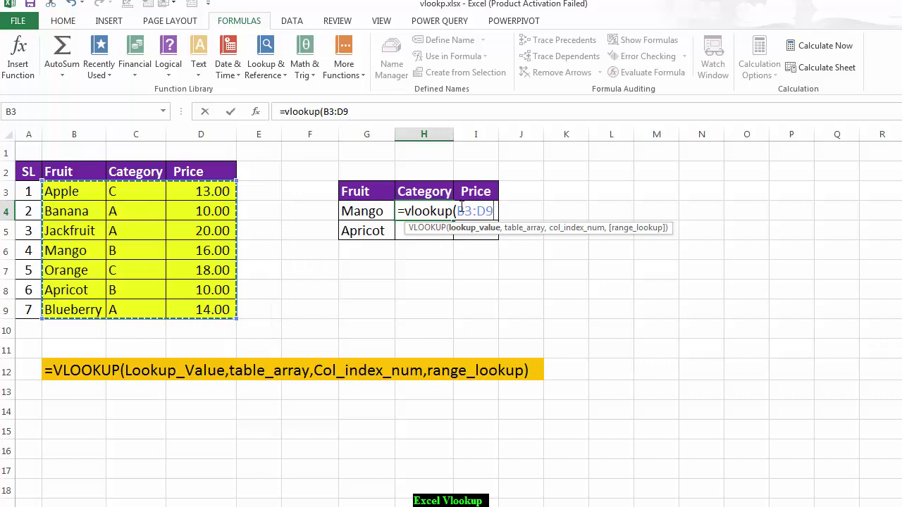
pyautogui.moveTo(456, 211); pyautogui.dragTo(495, 209)
pyautogui.press('BackSpace')
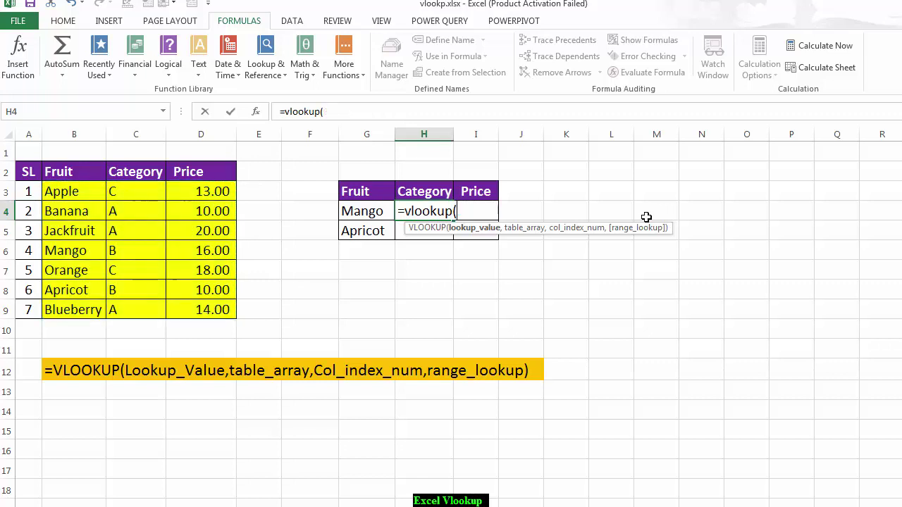
# - Complete the H4 formula with lookup value G4, table array B3:D9, column index 2 and FALSE, and check the result against B6:C6
pyautogui.click(359, 213)
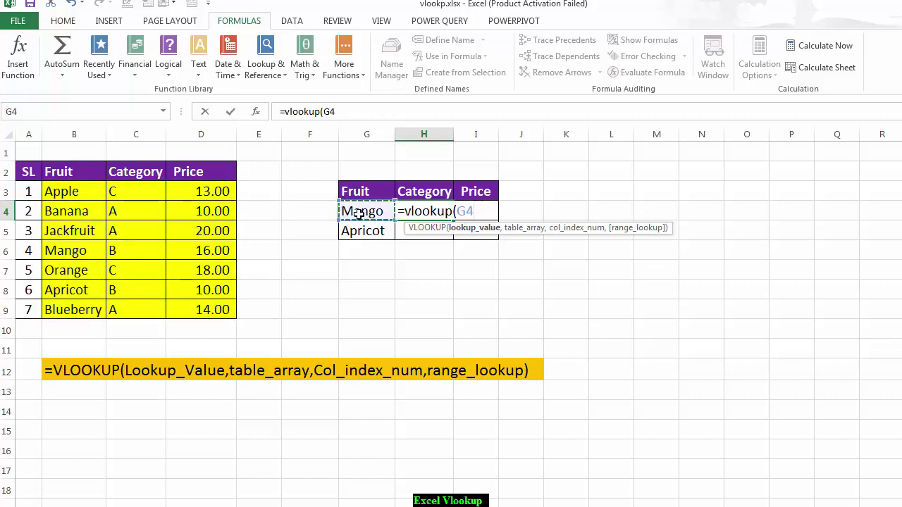
pyautogui.write(',')
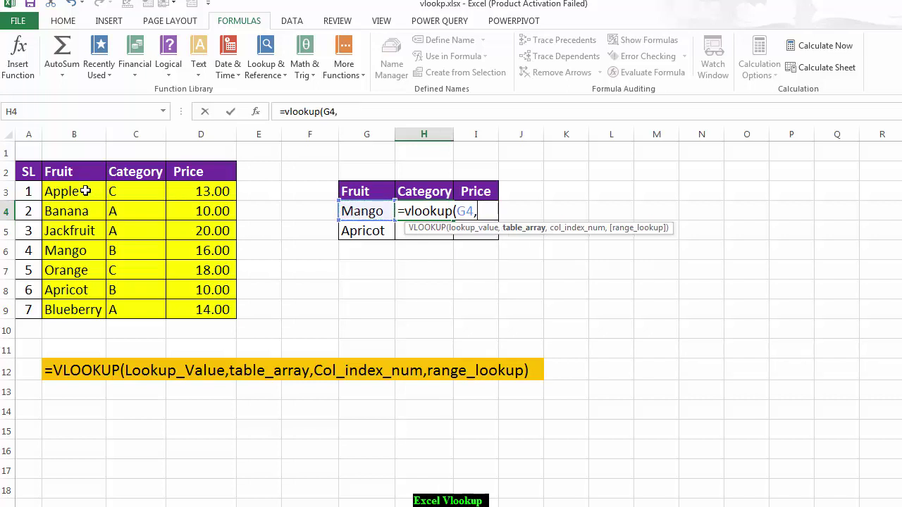
pyautogui.moveTo(78, 191); pyautogui.dragTo(205, 305)
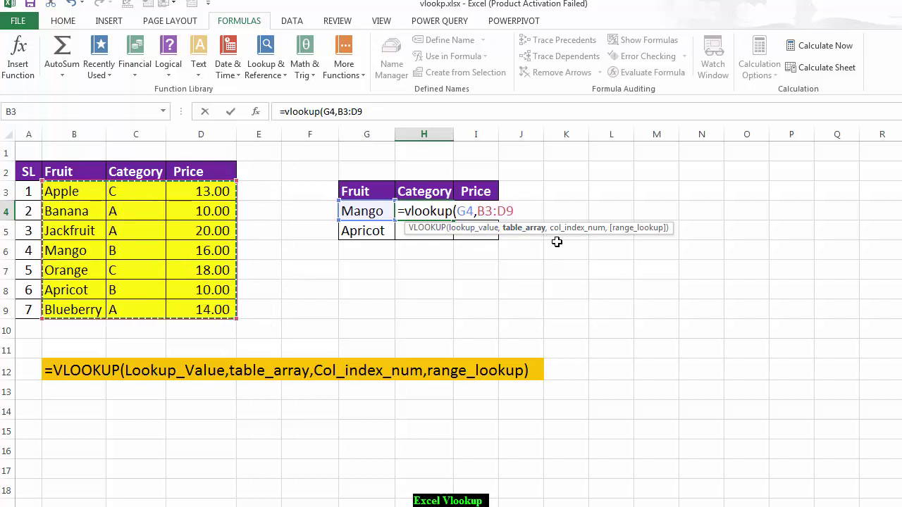
pyautogui.write(',')
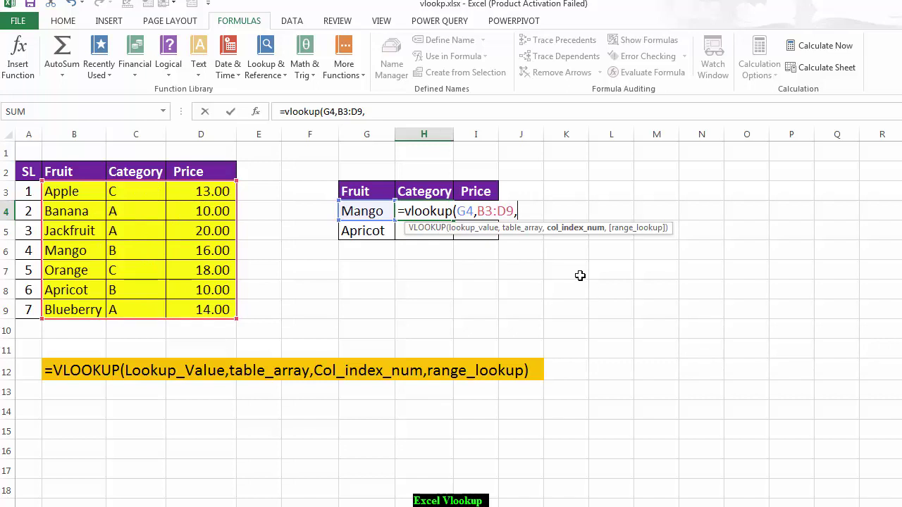
pyautogui.write('2,')
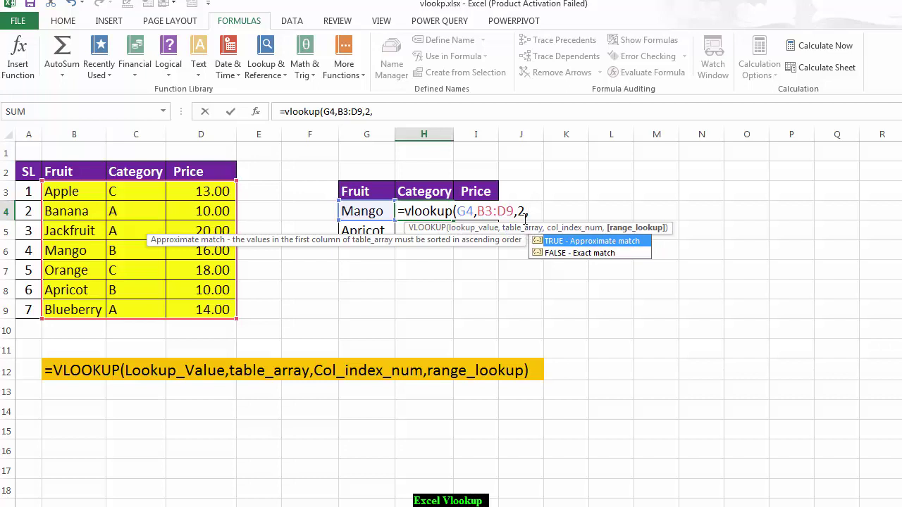
pyautogui.doubleClick(563, 253)
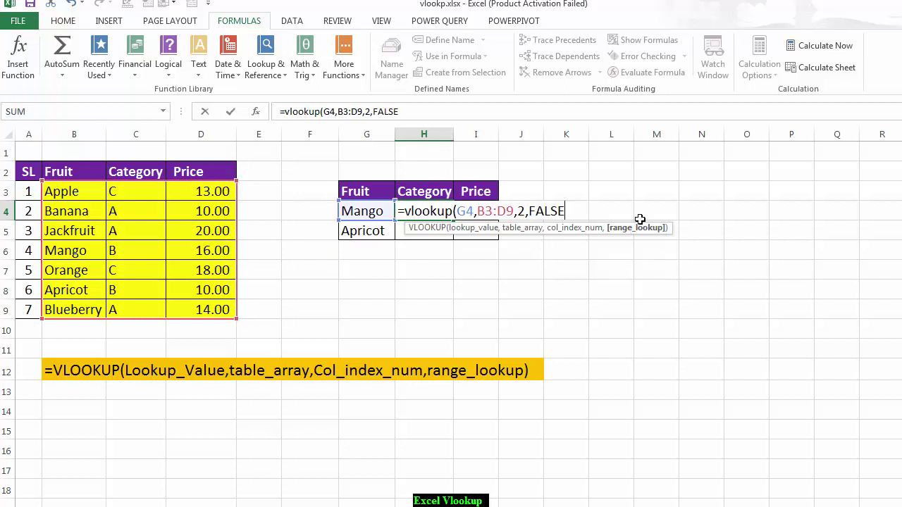
pyautogui.write(')')
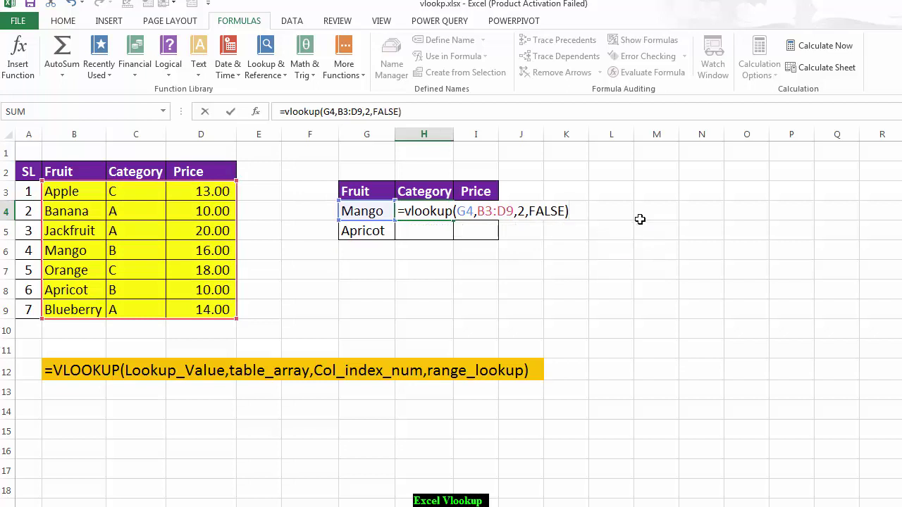
pyautogui.press('Return')
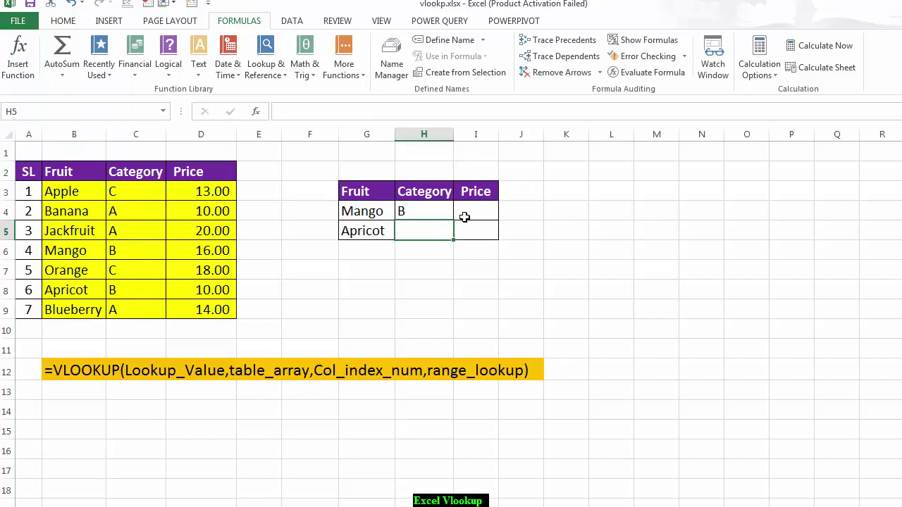
pyautogui.click(433, 212)
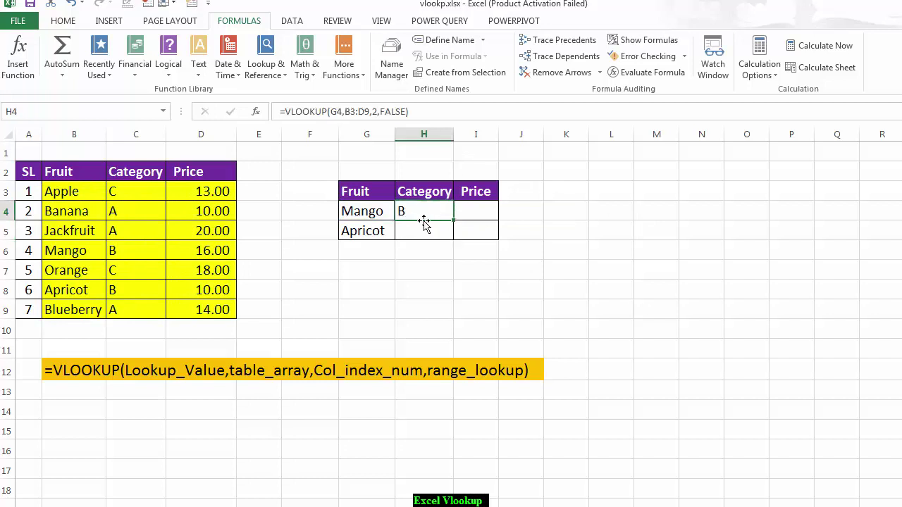
pyautogui.moveTo(92, 252); pyautogui.dragTo(152, 255)
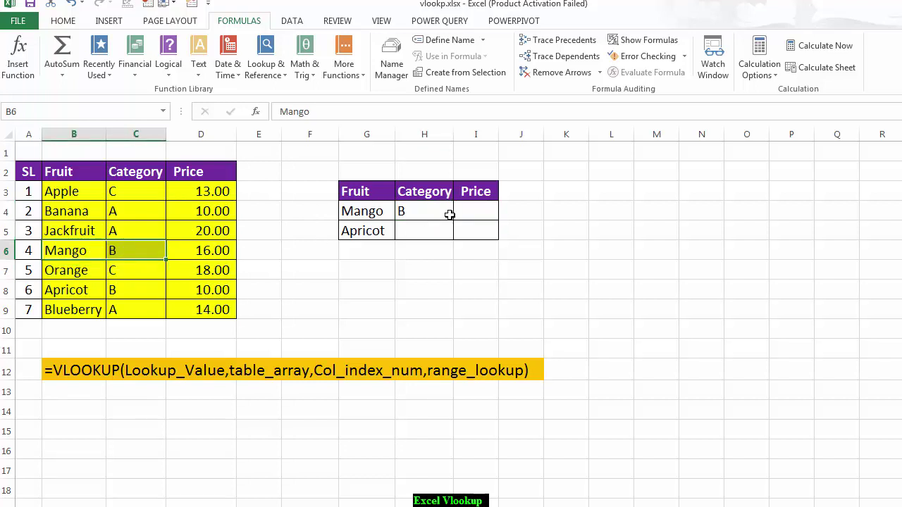
# - Start a VLOOKUP formula in I4, the Price cell for Mango, with lookup value G4 and table array B3:D9
pyautogui.click(471, 210)
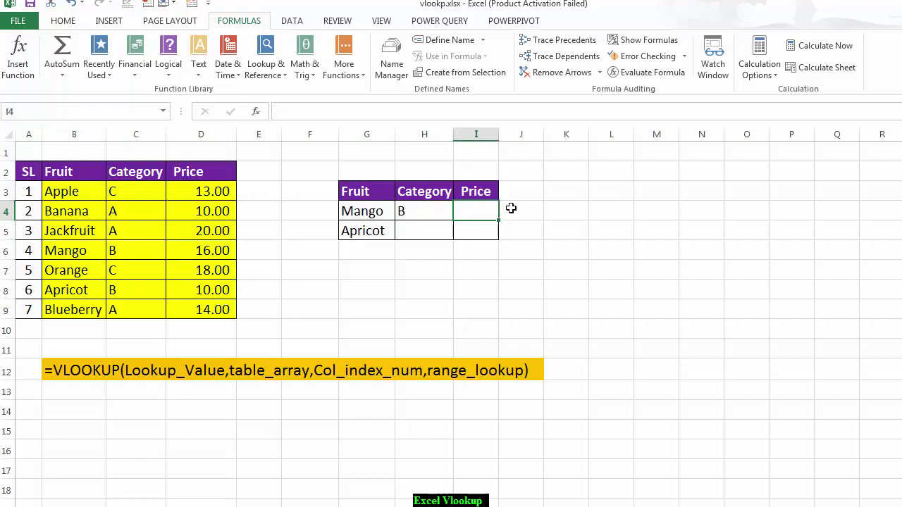
pyautogui.write('=')
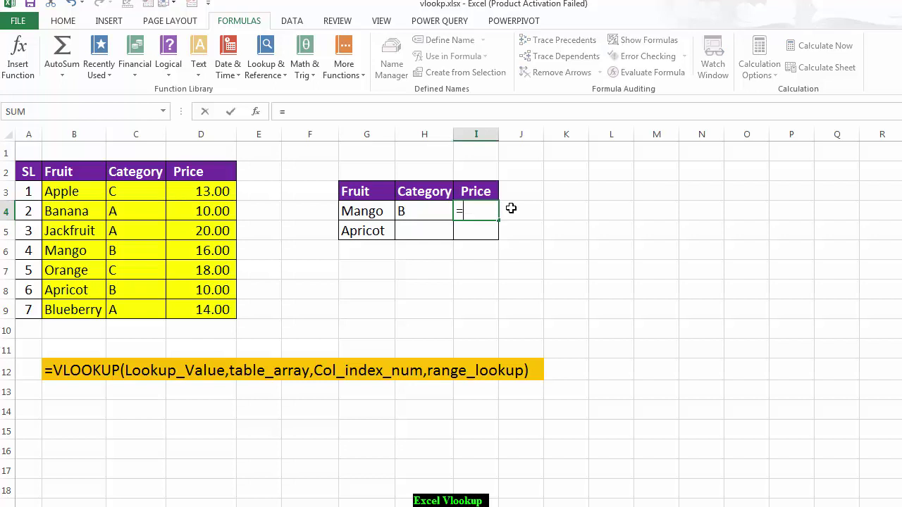
pyautogui.write('v')
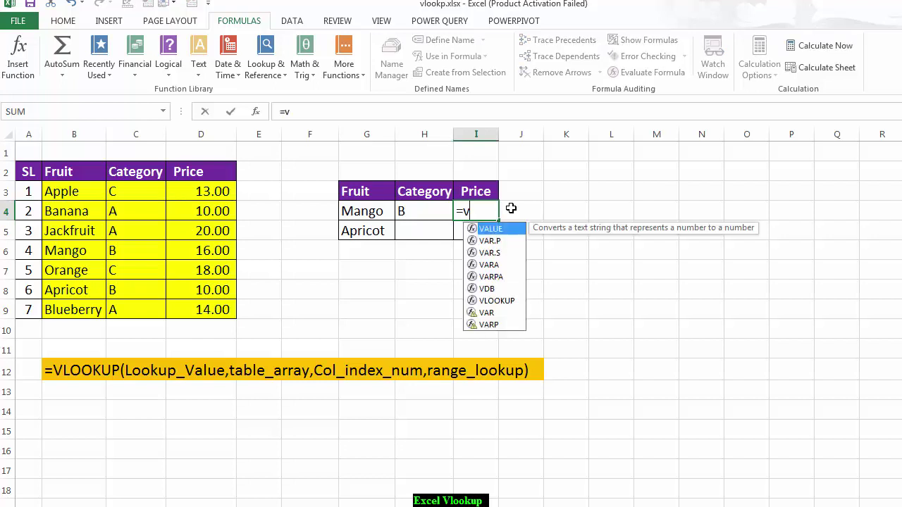
pyautogui.write('look')
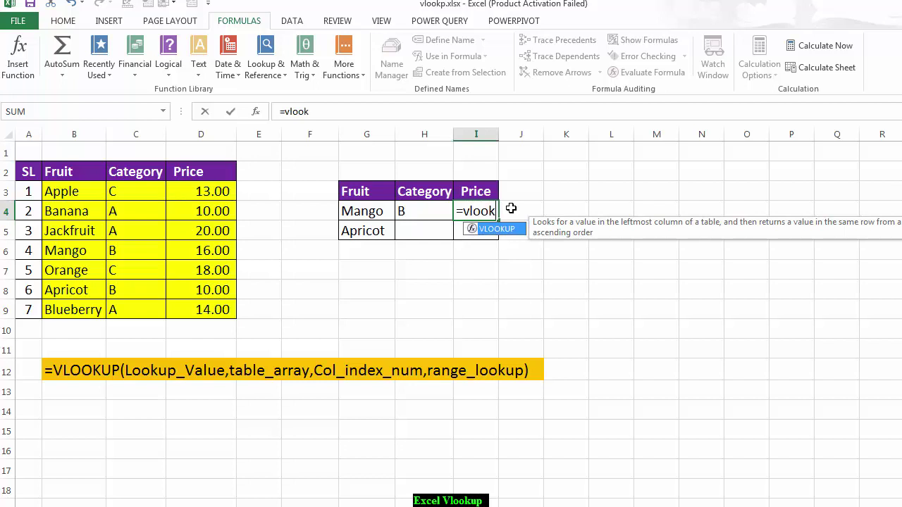
pyautogui.write('up(')
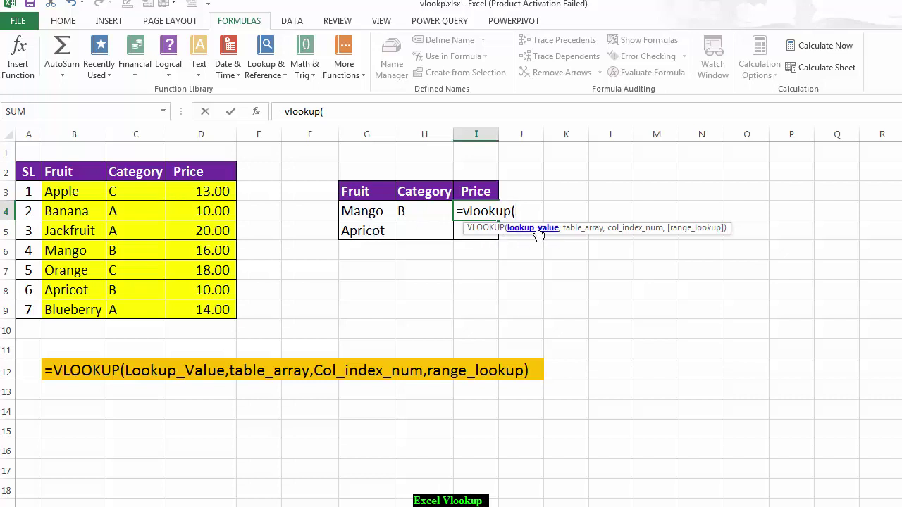
pyautogui.click(373, 211)
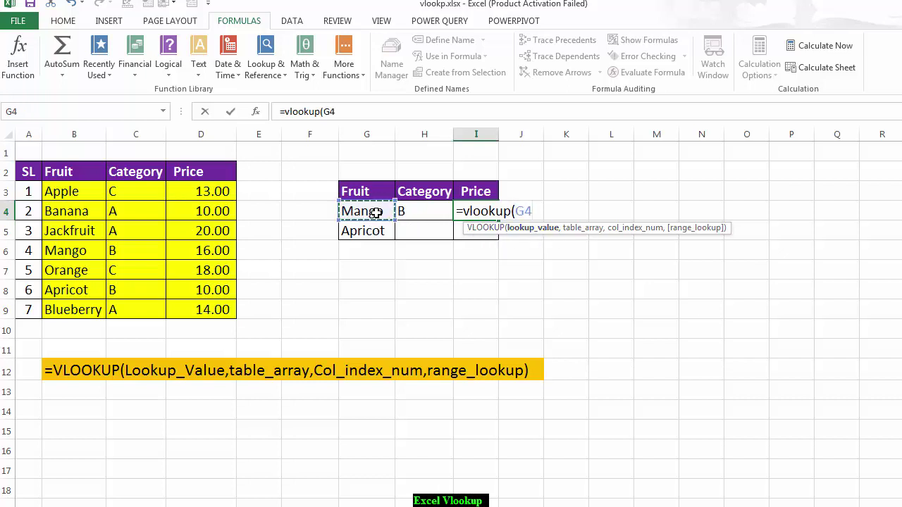
pyautogui.write(',')
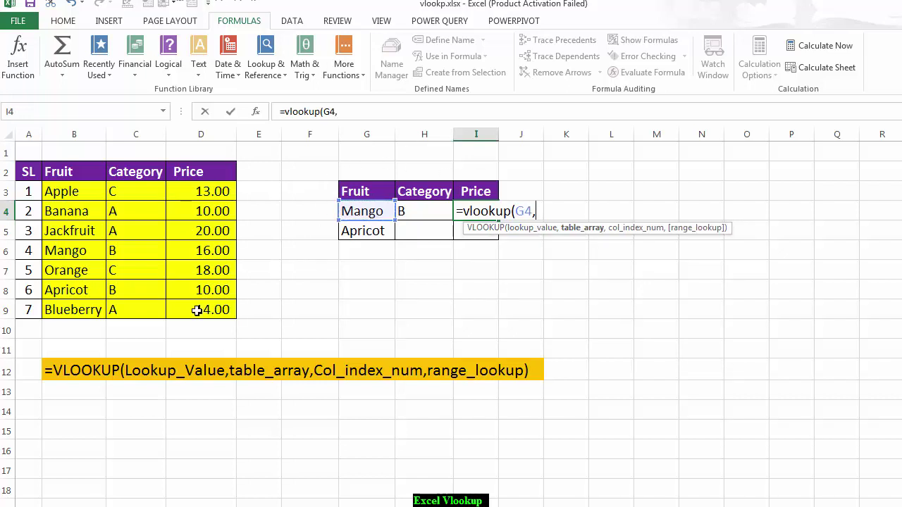
pyautogui.moveTo(62, 192); pyautogui.dragTo(212, 311)
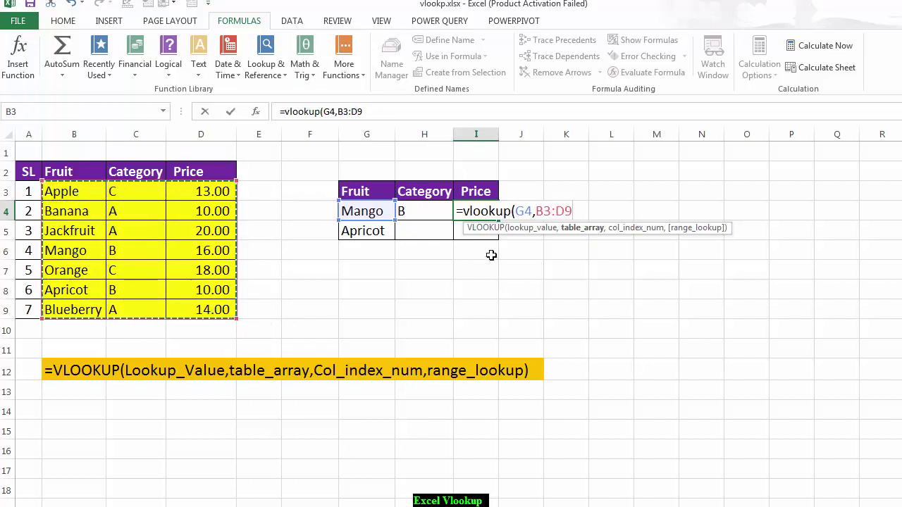
pyautogui.write(',')
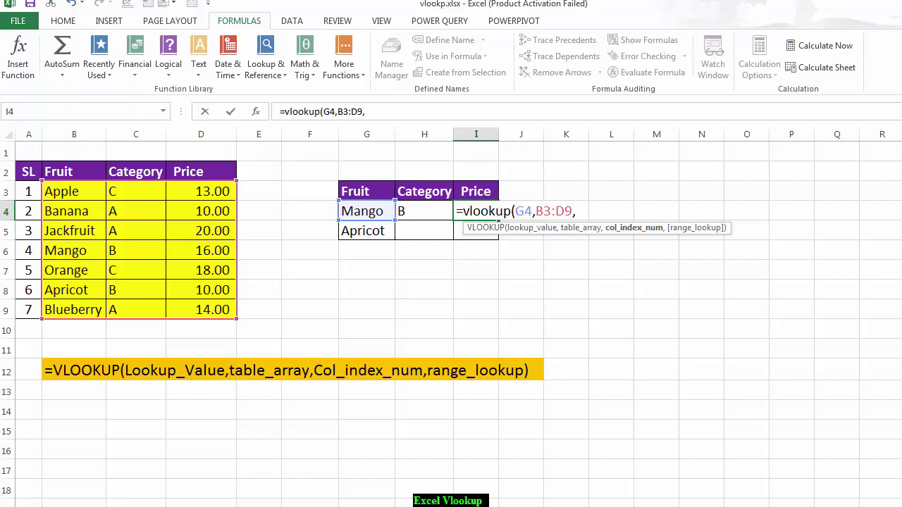
# - Complete the I4 formula with column index 3 and FALSE for an exact match
pyautogui.hotkey('alt', 'Tab')
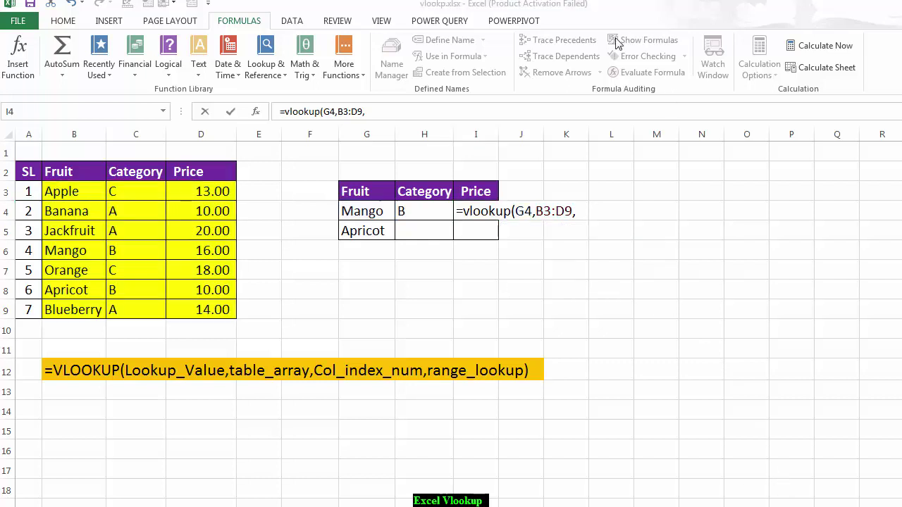
pyautogui.hotkey('alt', 'Tab')
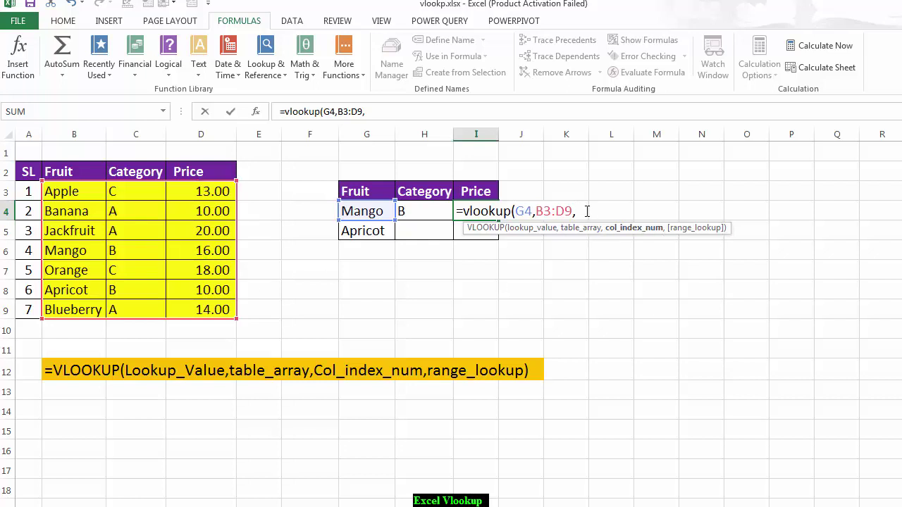
pyautogui.write('3,')
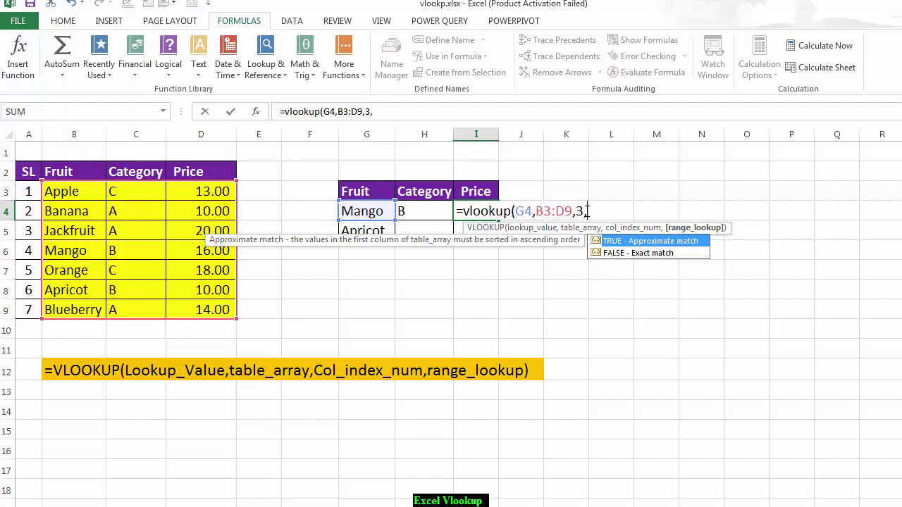
pyautogui.press('Down')
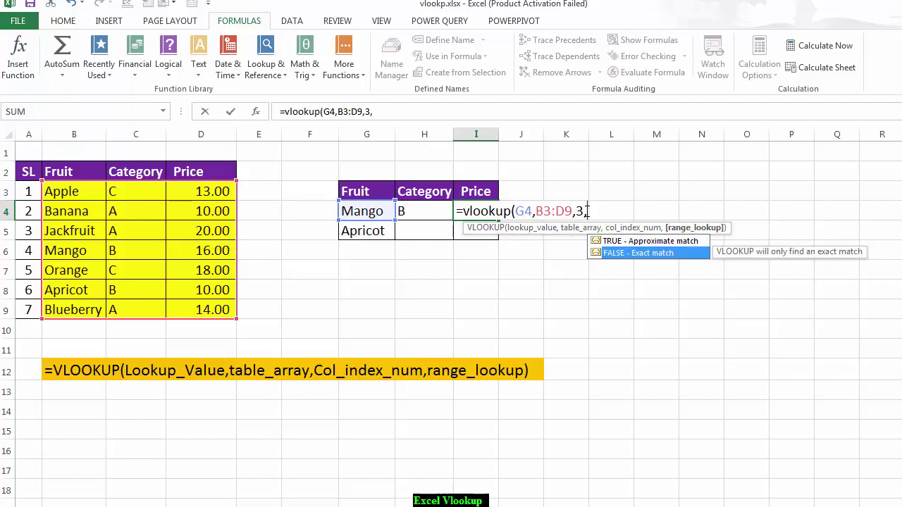
pyautogui.press('Tab')
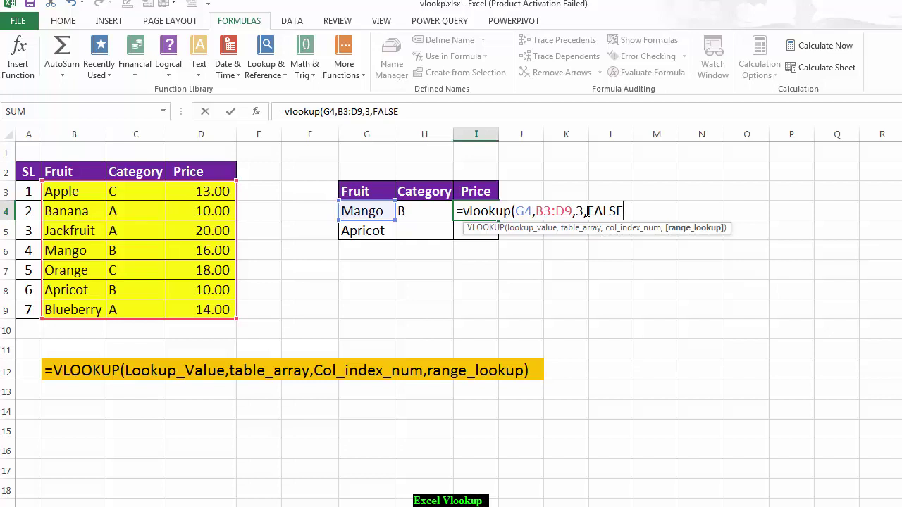
pyautogui.write(')')
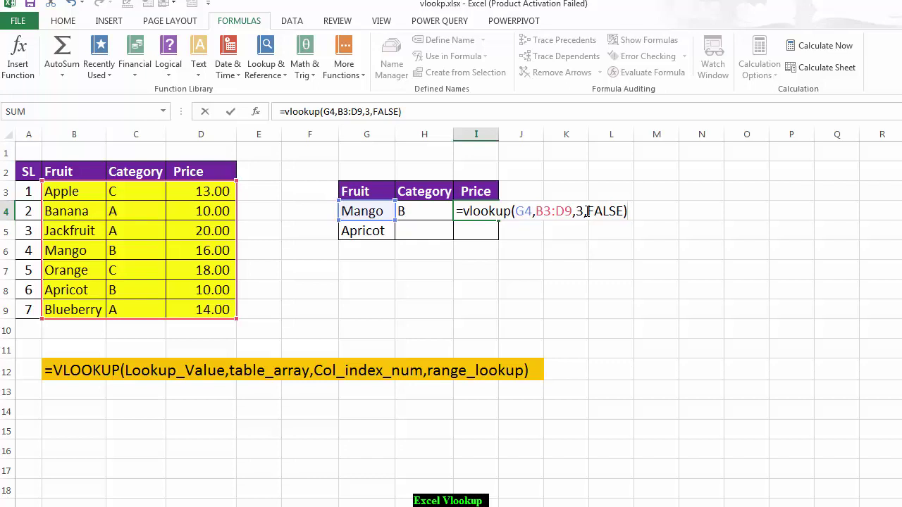
pyautogui.press('Return')
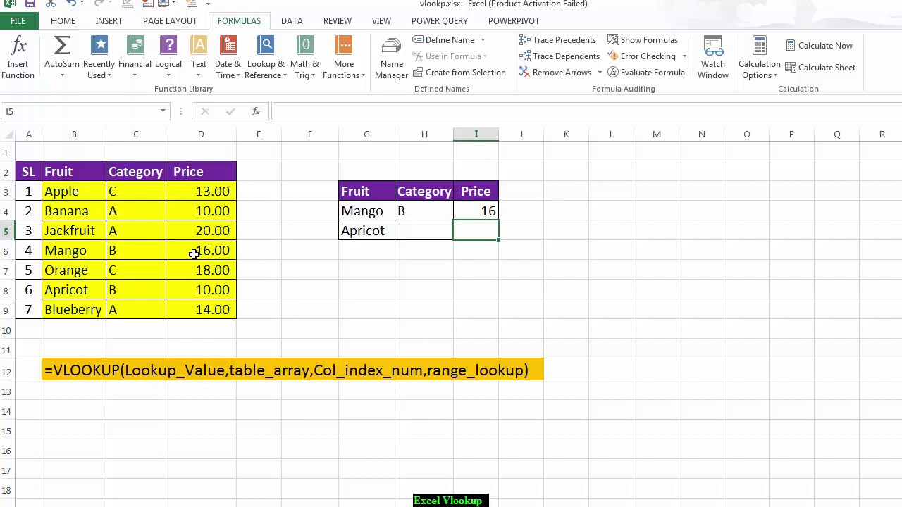
# - Compare the VLOOKUP formulas in H4 and I4, examining the column index argument in each
pyautogui.click(475, 211)
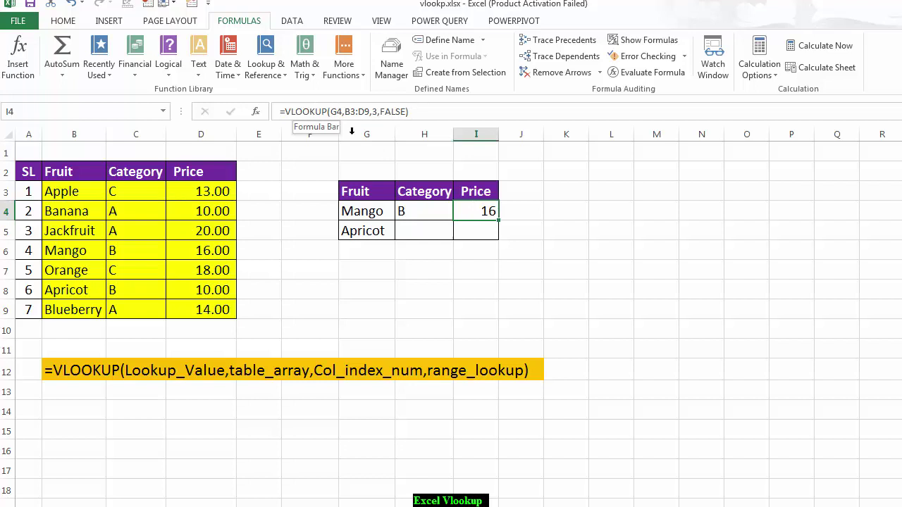
pyautogui.click(414, 211)
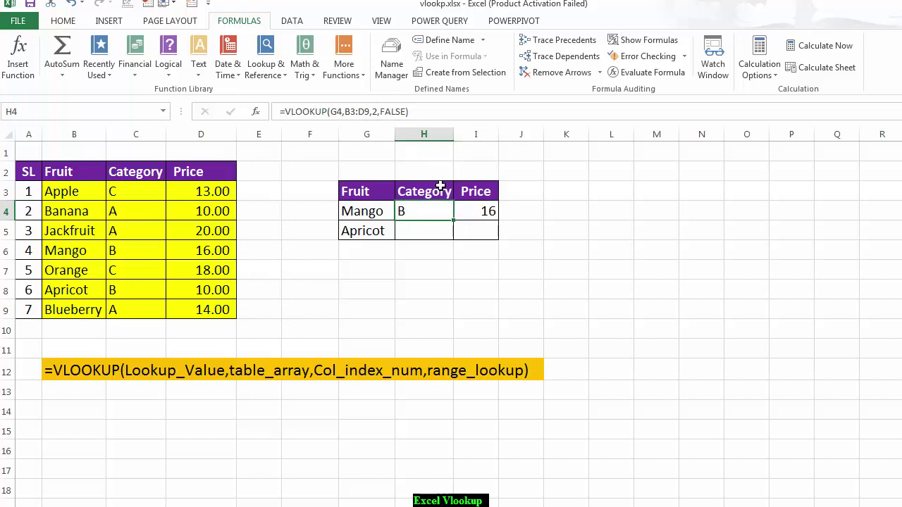
pyautogui.click(482, 215)
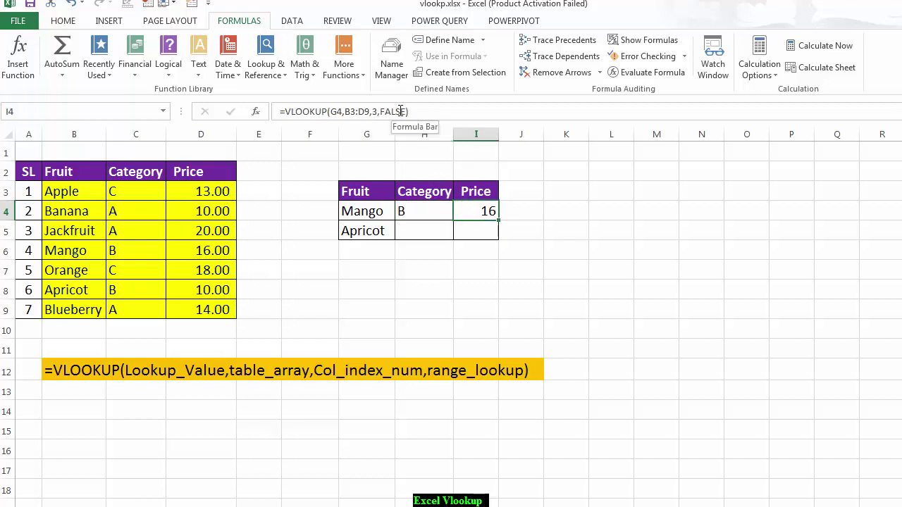
pyautogui.click(376, 111)
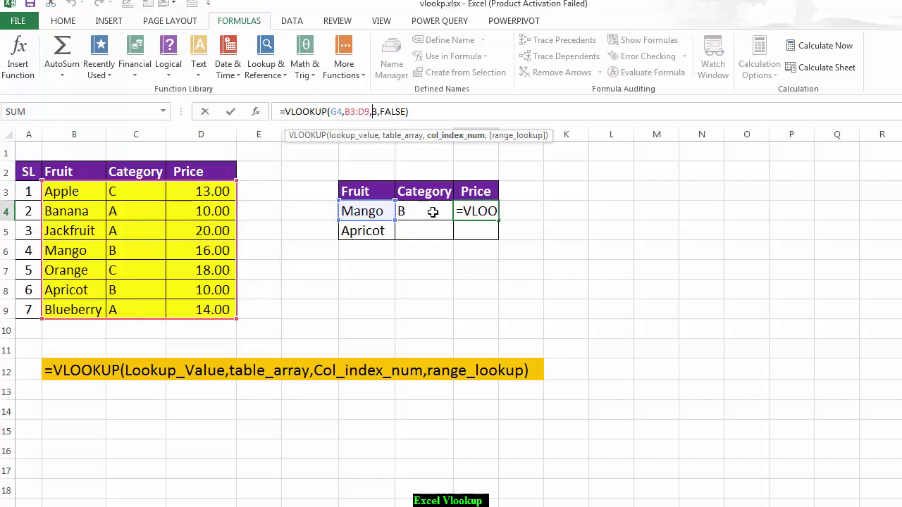
pyautogui.click(440, 111)
pyautogui.click(625, 221)
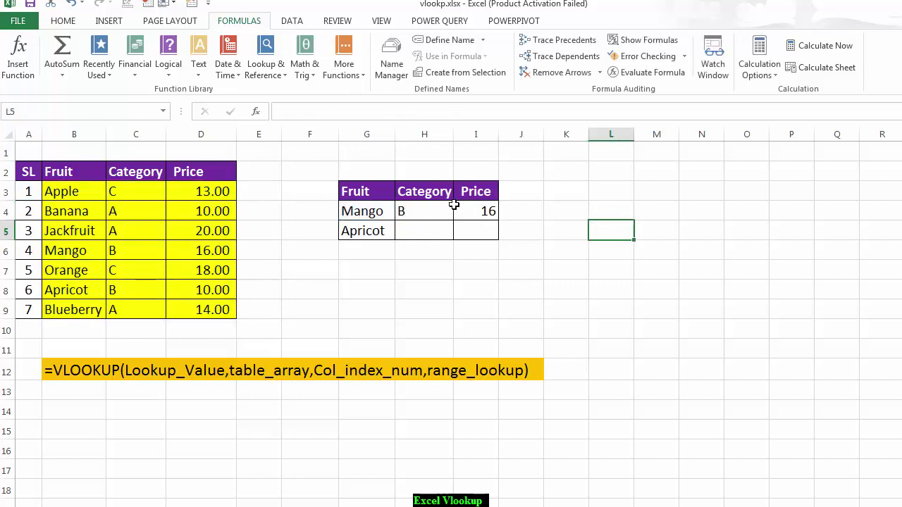
pyautogui.click(412, 210)
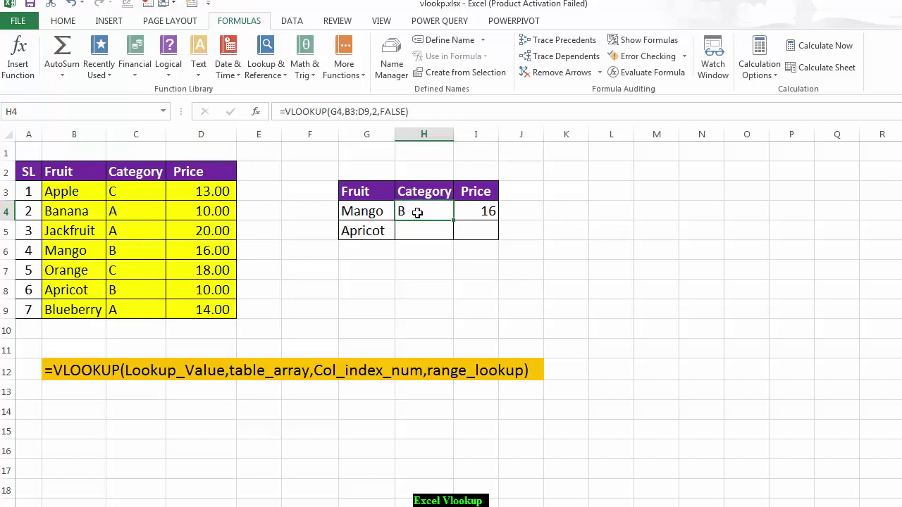
pyautogui.click(375, 110)
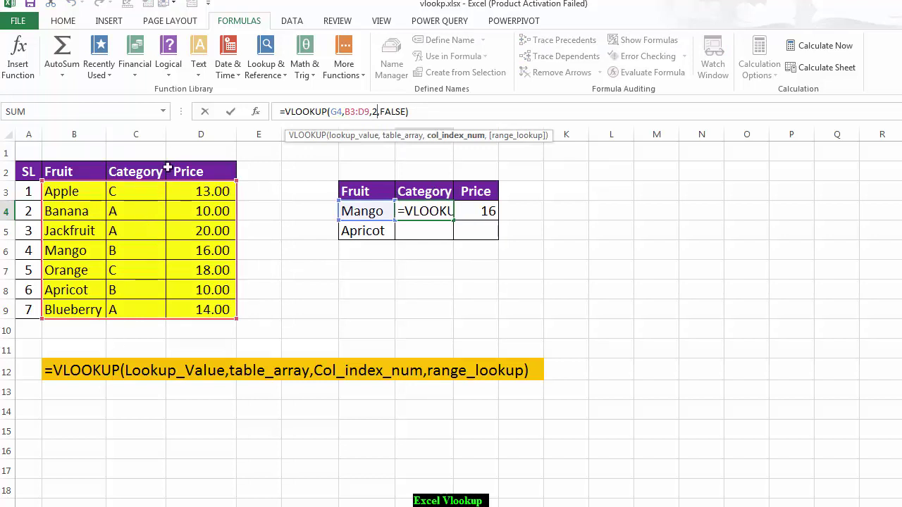
pyautogui.click(427, 107)
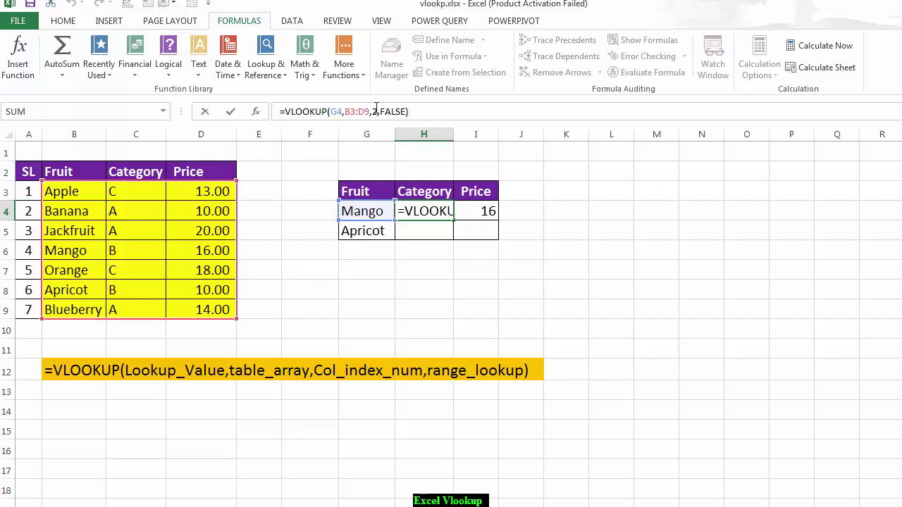
pyautogui.click(563, 231)
# - Fill the Category and Price formulas from H4:I4 down to the Apricot row, H5:I5
pyautogui.moveTo(405, 211); pyautogui.dragTo(475, 211)
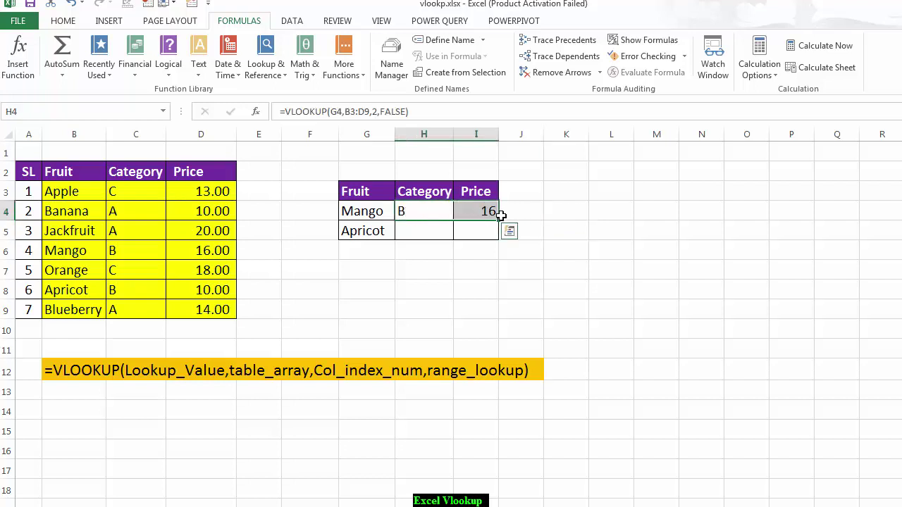
pyautogui.moveTo(499, 220); pyautogui.dragTo(502, 241)
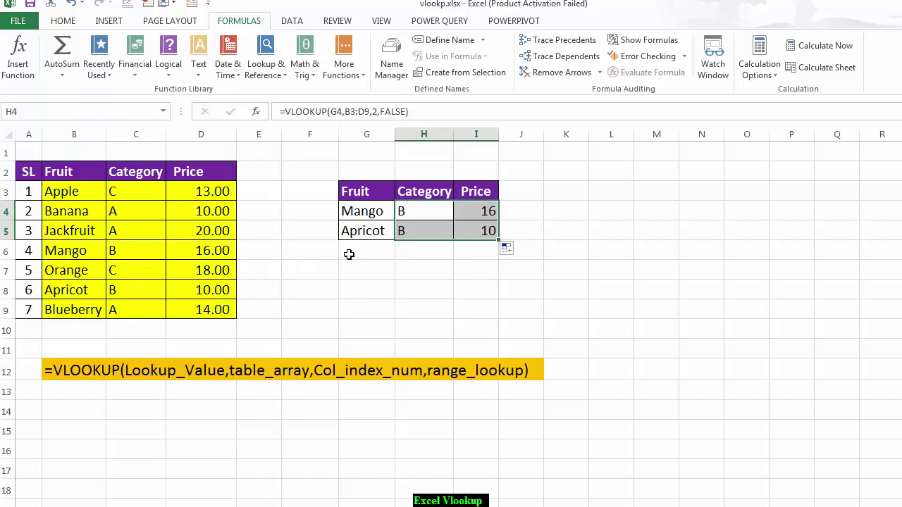
# - Copy Apple from B3 into G6 below Apricot and remove the yellow fill from the pasted cell
pyautogui.click(62, 190)
pyautogui.rightClick(62, 190)
pyautogui.click(88, 159)
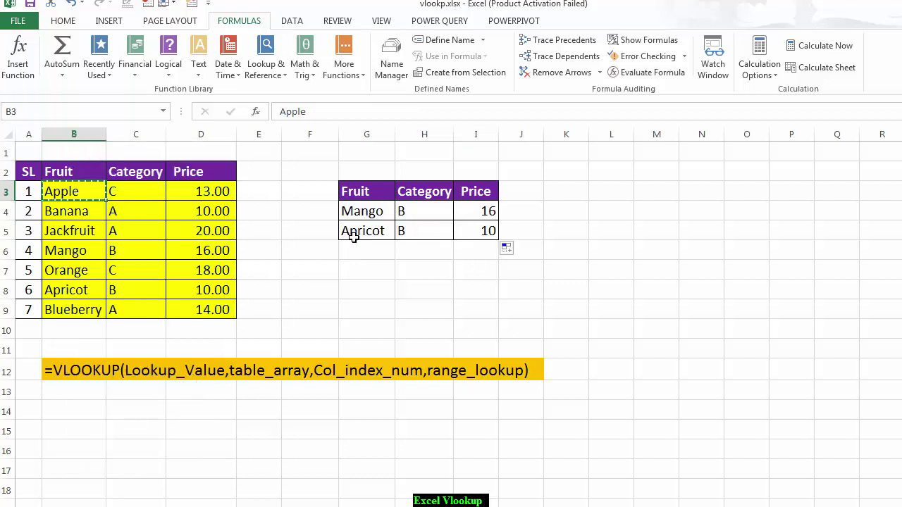
pyautogui.click(357, 255)
pyautogui.rightClick(357, 255)
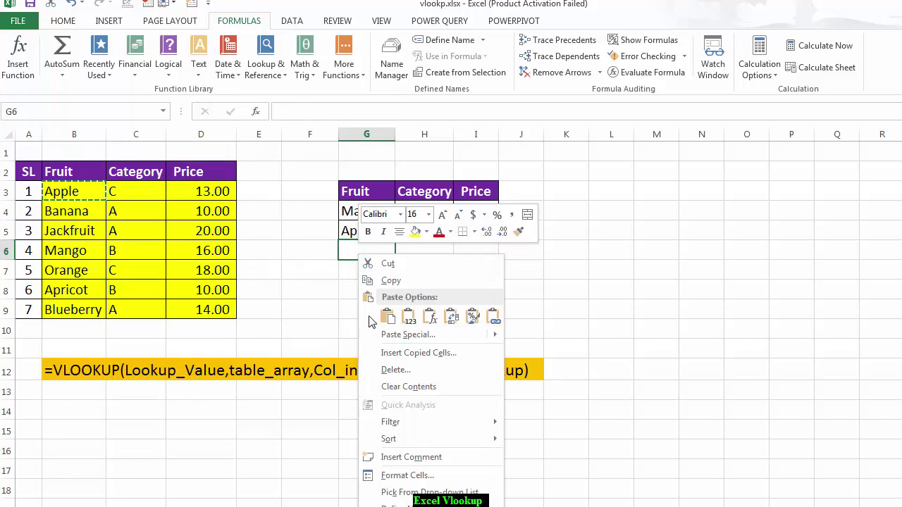
pyautogui.click(384, 316)
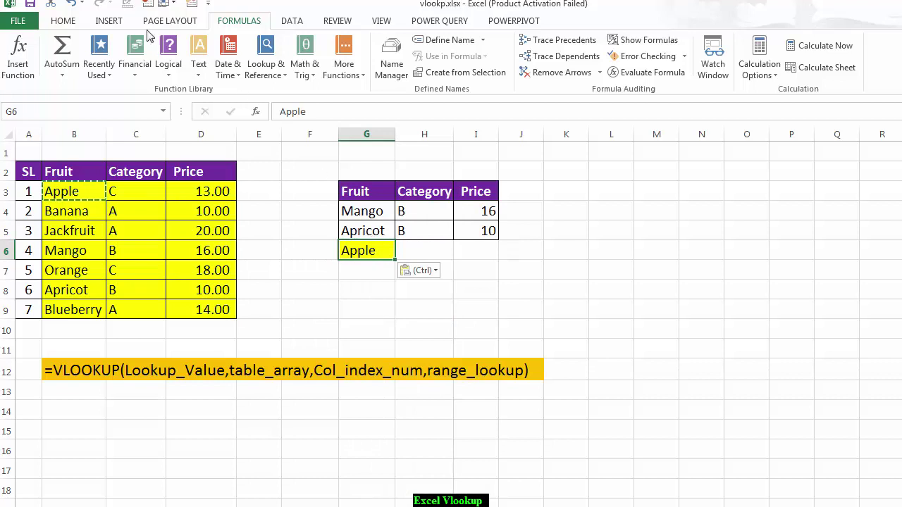
pyautogui.click(62, 20)
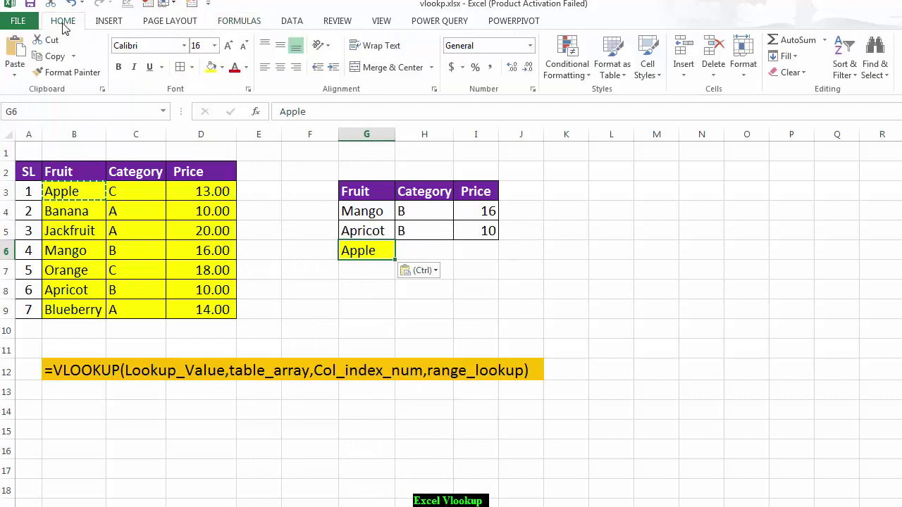
pyautogui.click(222, 67)
pyautogui.click(232, 191)
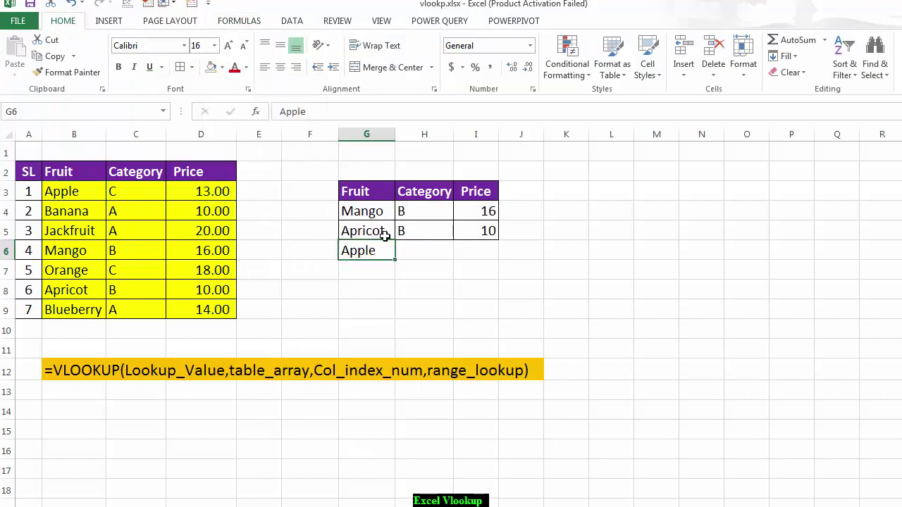
# - Fill the H5:I5 formulas down to the Apple row, H6:I6, and inspect the resulting formulas in H6 and I6
pyautogui.click(419, 257)
pyautogui.moveTo(404, 231); pyautogui.dragTo(498, 261)
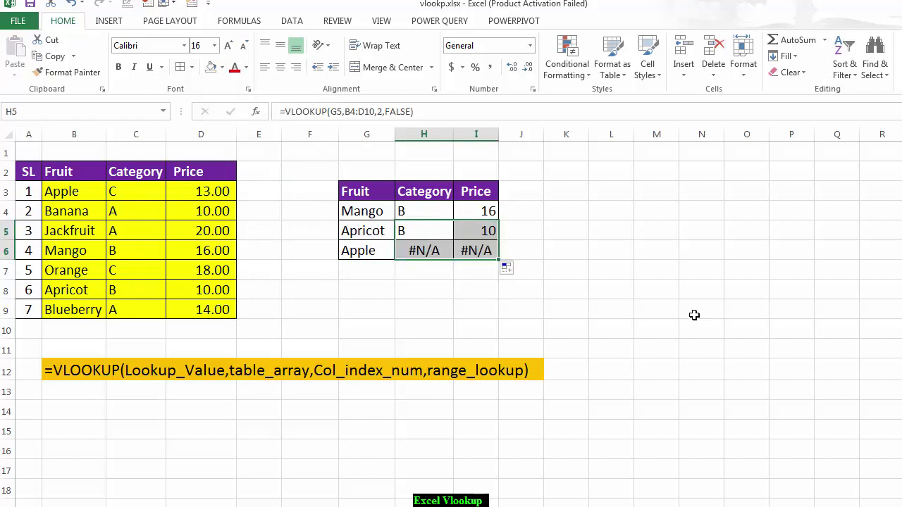
pyautogui.click(442, 271)
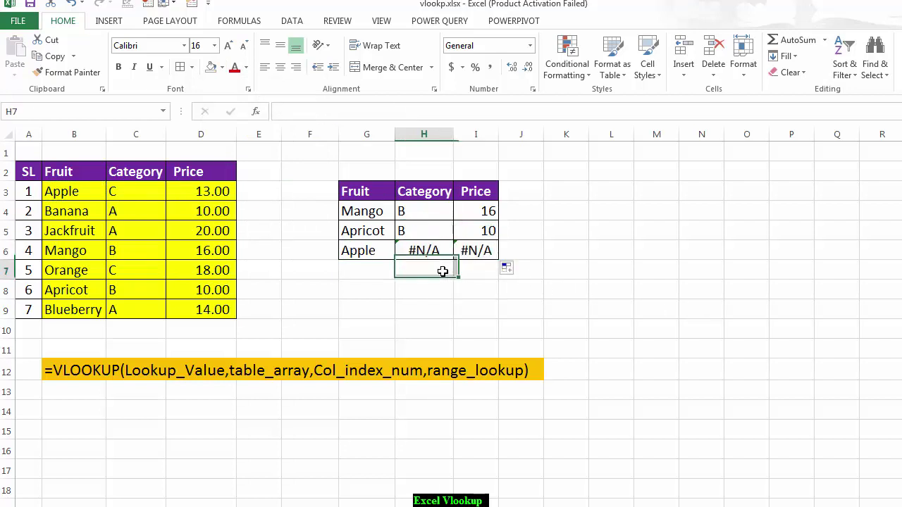
pyautogui.click(417, 247)
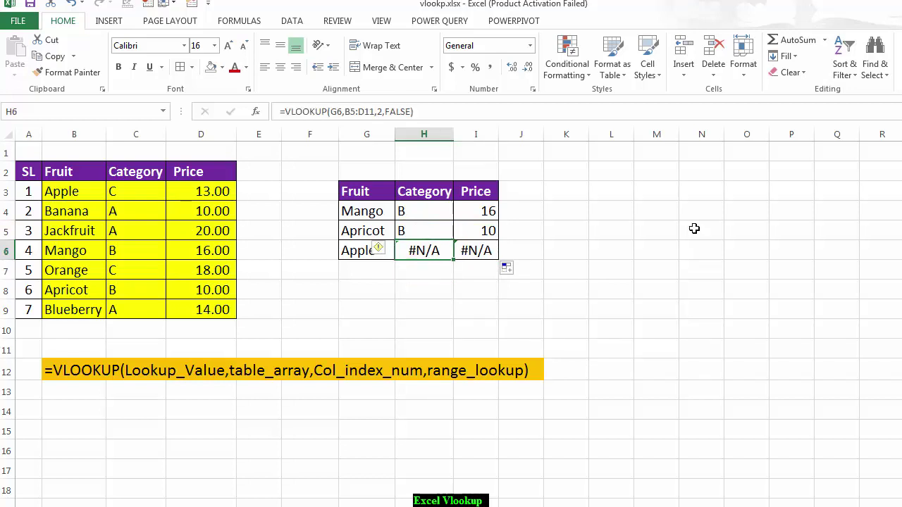
pyautogui.click(410, 277)
pyautogui.click(475, 251)
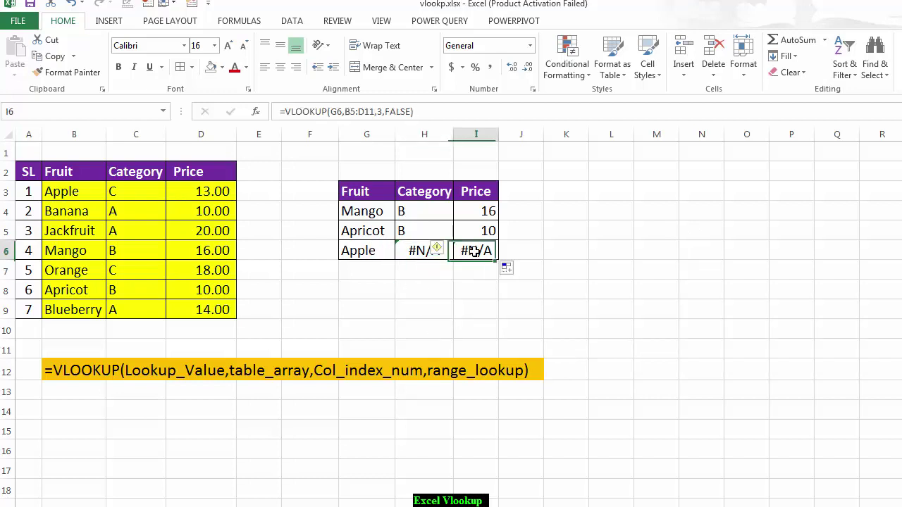
# - Recheck the Apple row formulas in H6 and I6, and examine the table array used by the Mango category formula in H4
pyautogui.click(419, 250)
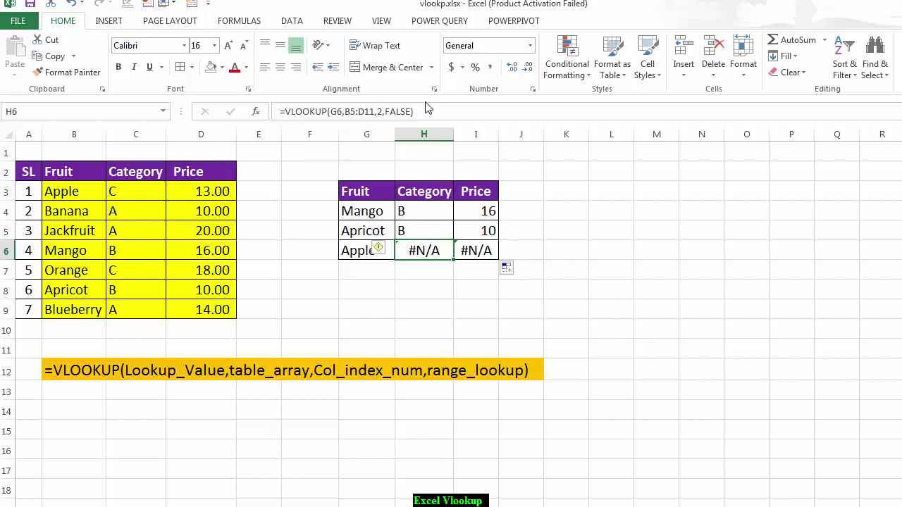
pyautogui.click(477, 250)
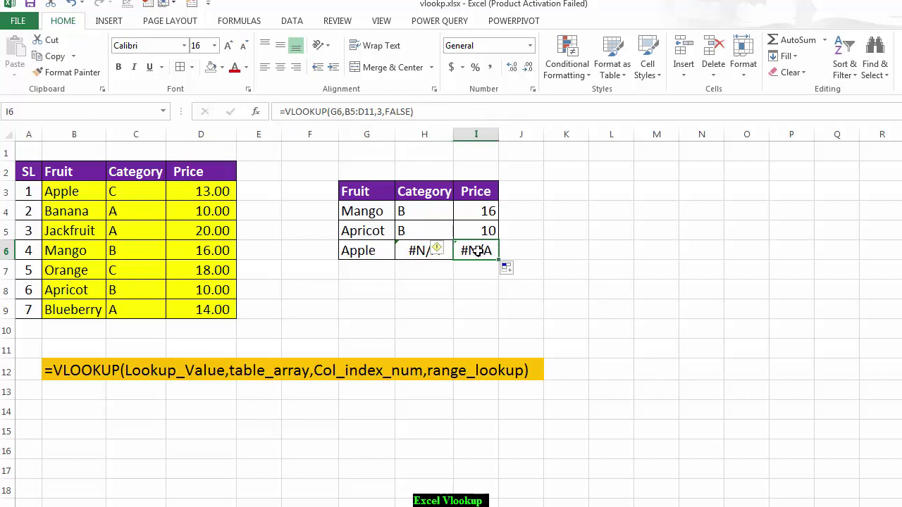
pyautogui.click(414, 250)
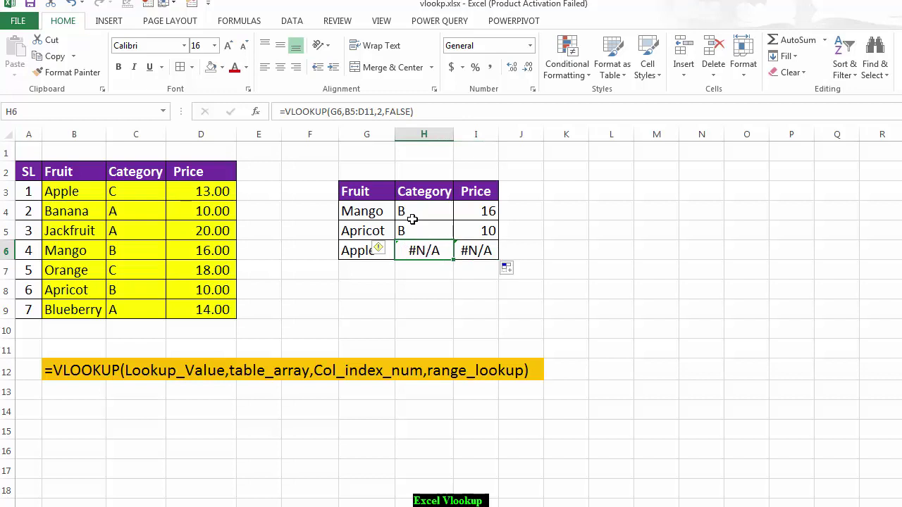
pyautogui.click(424, 210)
pyautogui.doubleClick(424, 210)
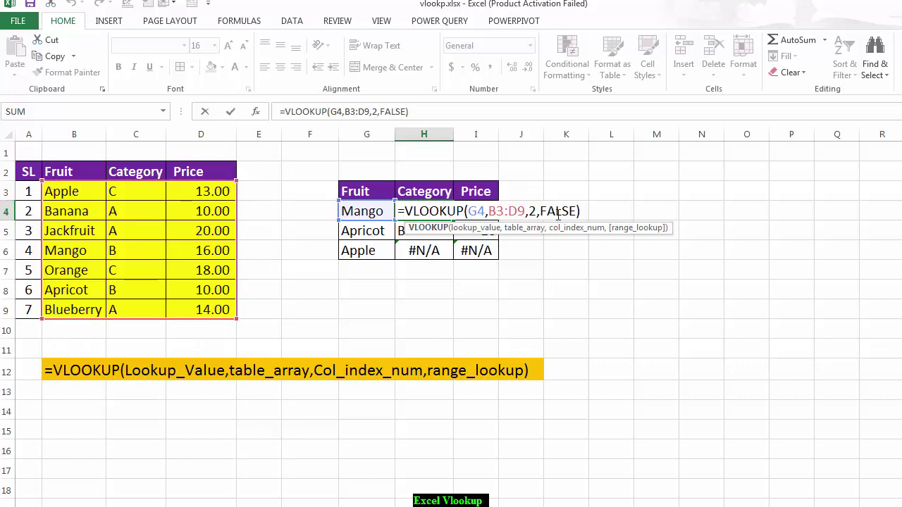
pyautogui.click(582, 209)
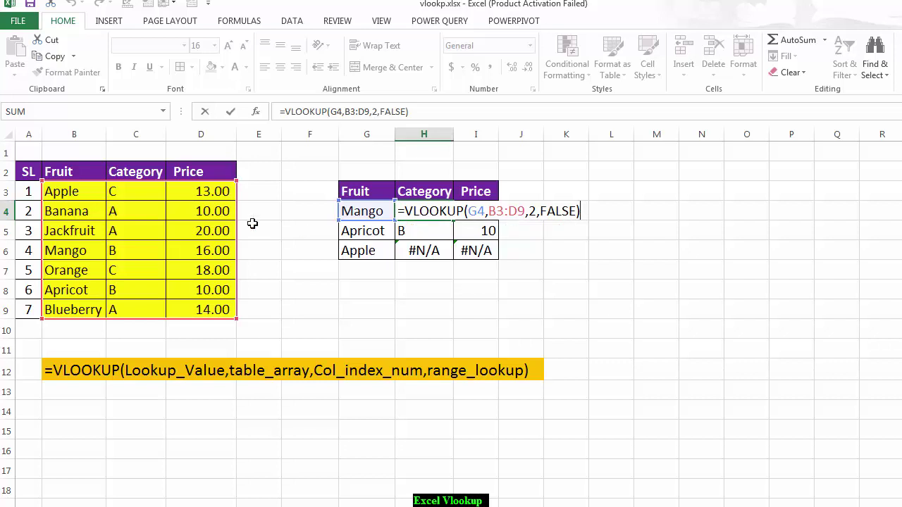
pyautogui.click(527, 262)
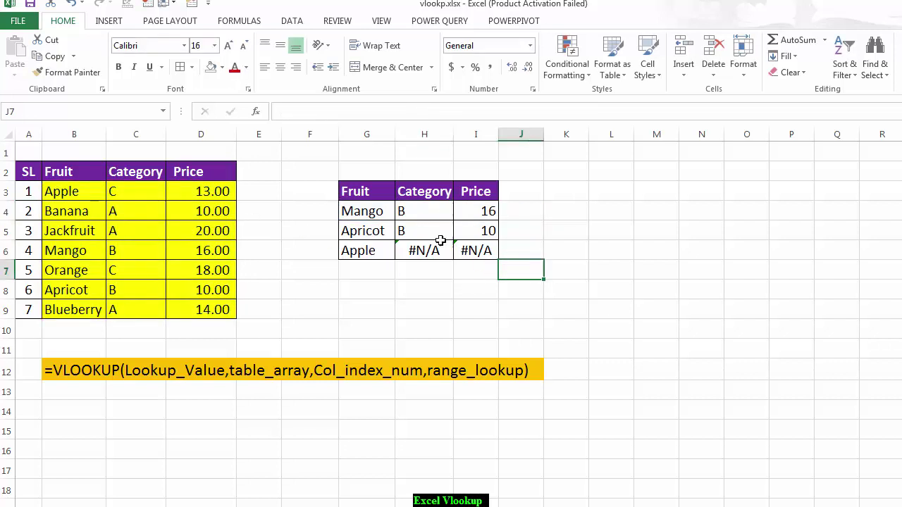
# - Examine which source rows the table array covers in the Apricot and Apple category formulas, H5 and H6
pyautogui.click(416, 231)
pyautogui.doubleClick(418, 231)
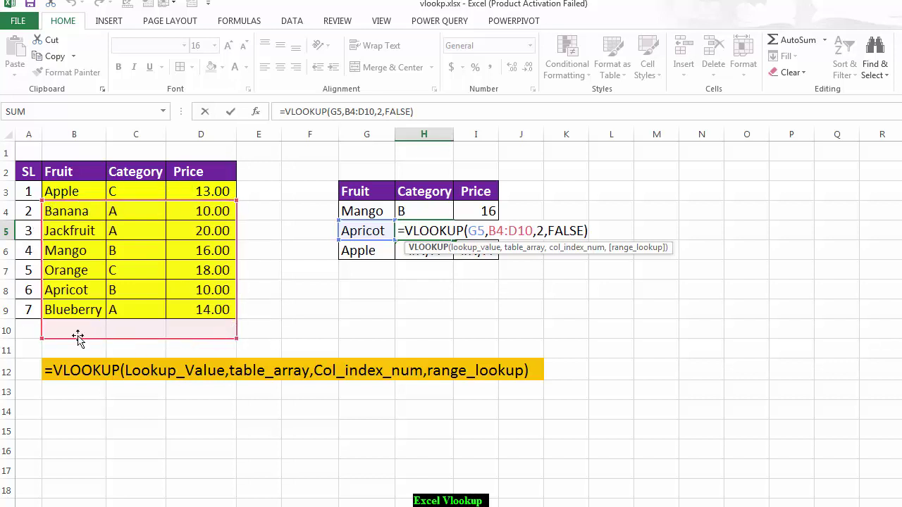
pyautogui.click(589, 231)
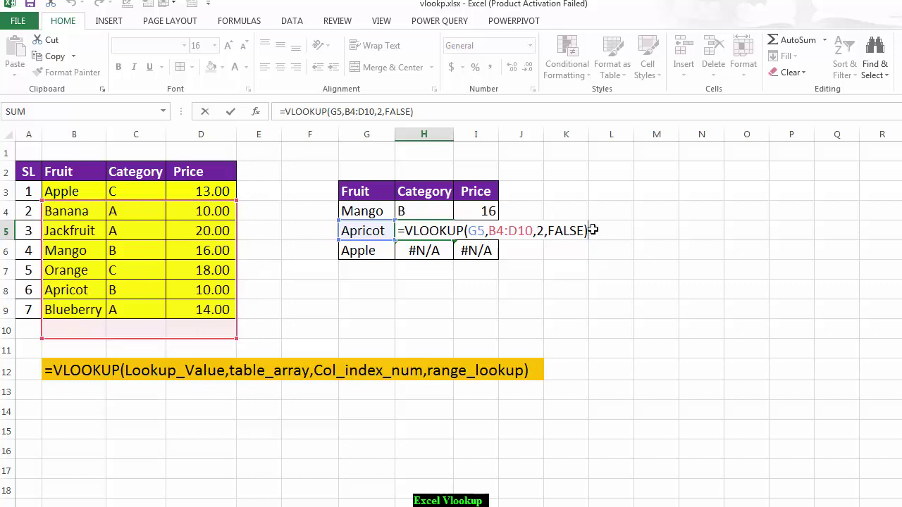
pyautogui.click(568, 252)
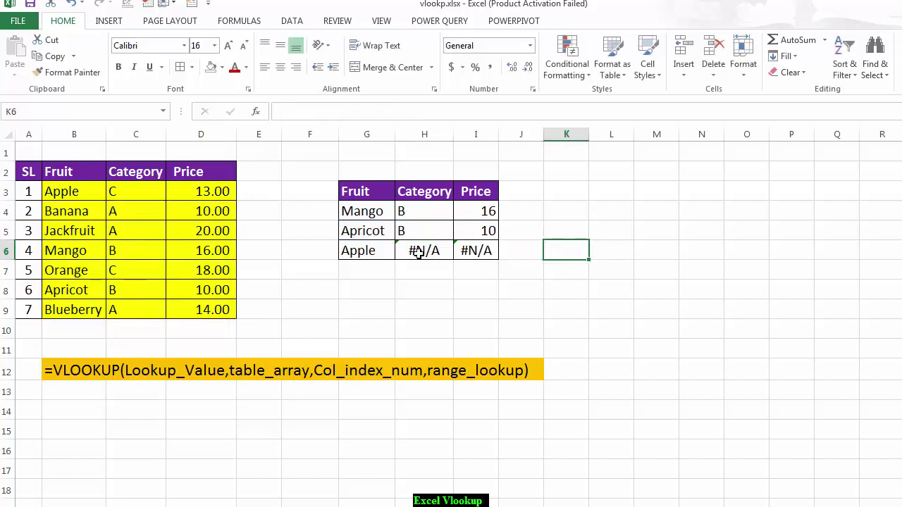
pyautogui.doubleClick(418, 251)
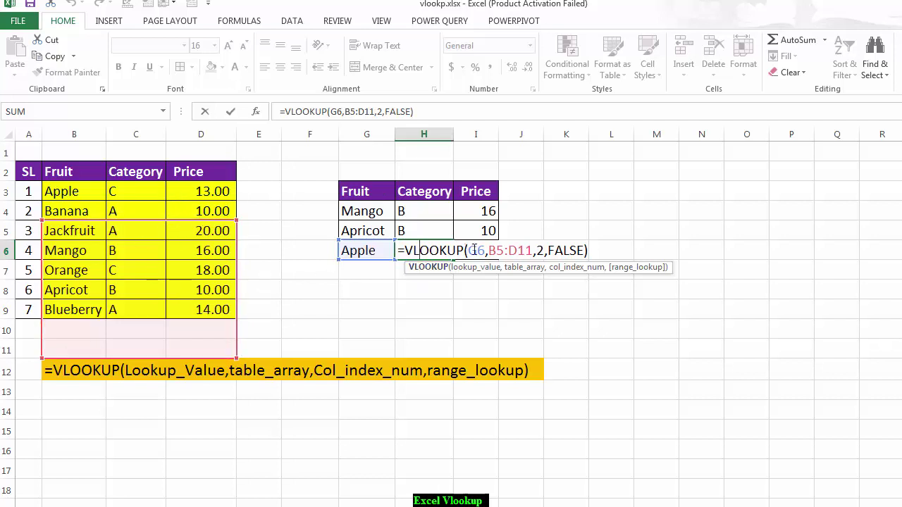
pyautogui.click(589, 250)
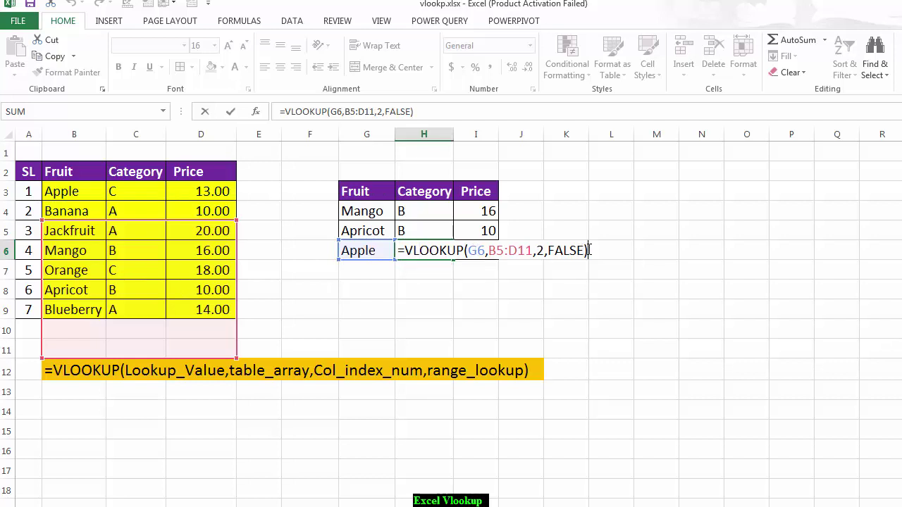
pyautogui.click(553, 297)
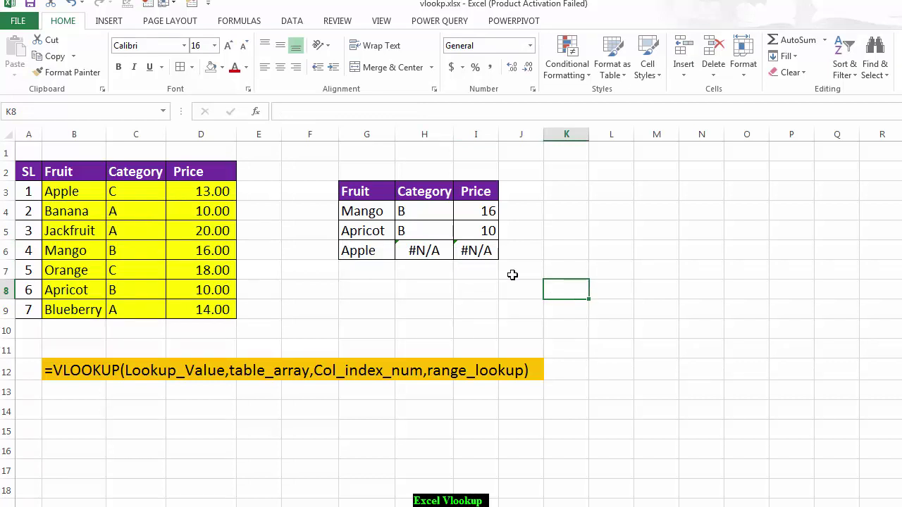
pyautogui.click(448, 293)
pyautogui.moveTo(433, 206)
pyautogui.mouseDown()
pyautogui.moveTo(440, 252)
pyautogui.moveTo(483, 250)
pyautogui.mouseUp()
pyautogui.click(469, 211)
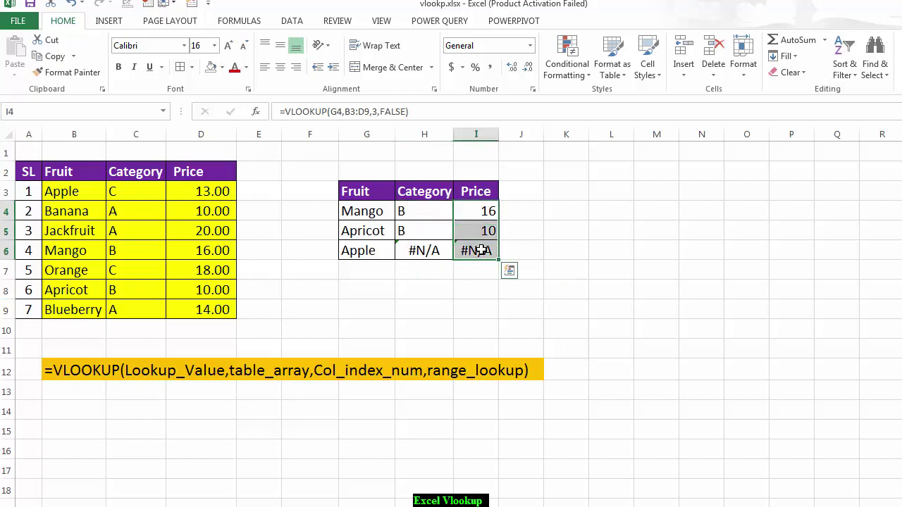
pyautogui.moveTo(431, 214); pyautogui.dragTo(428, 249)
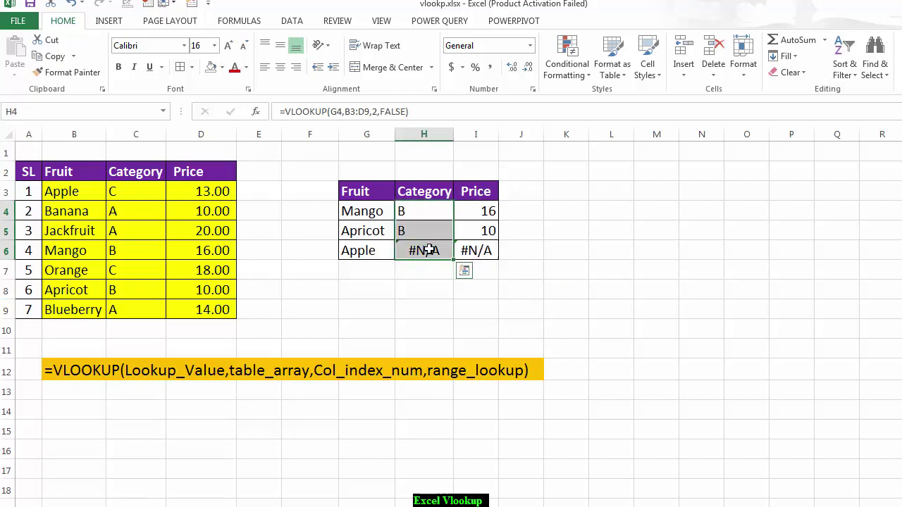
pyautogui.click(468, 209)
pyautogui.moveTo(407, 210); pyautogui.dragTo(416, 251)
pyautogui.moveTo(478, 209); pyautogui.dragTo(479, 247)
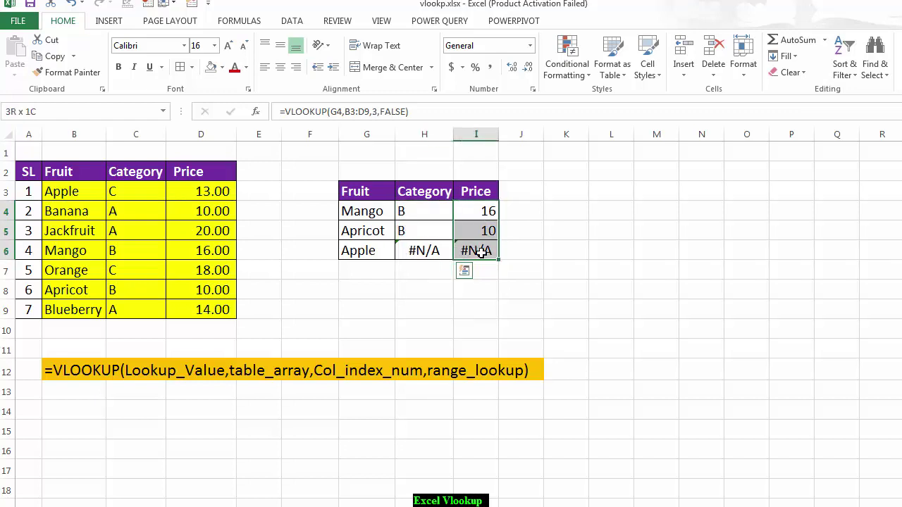
# - Make the table array in the H4 VLOOKUP formula absolute, as $B$3:$D$9
pyautogui.click(423, 210)
pyautogui.doubleClick(425, 211)
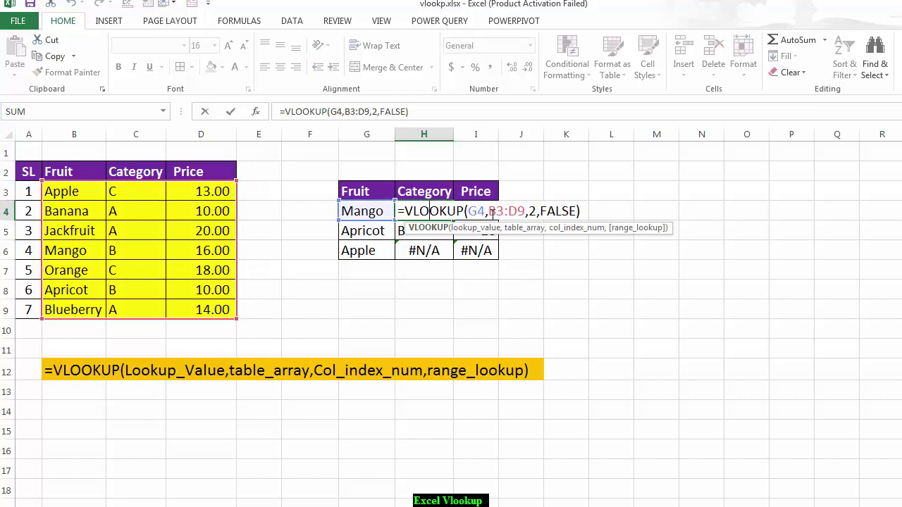
pyautogui.moveTo(489, 211); pyautogui.dragTo(525, 211)
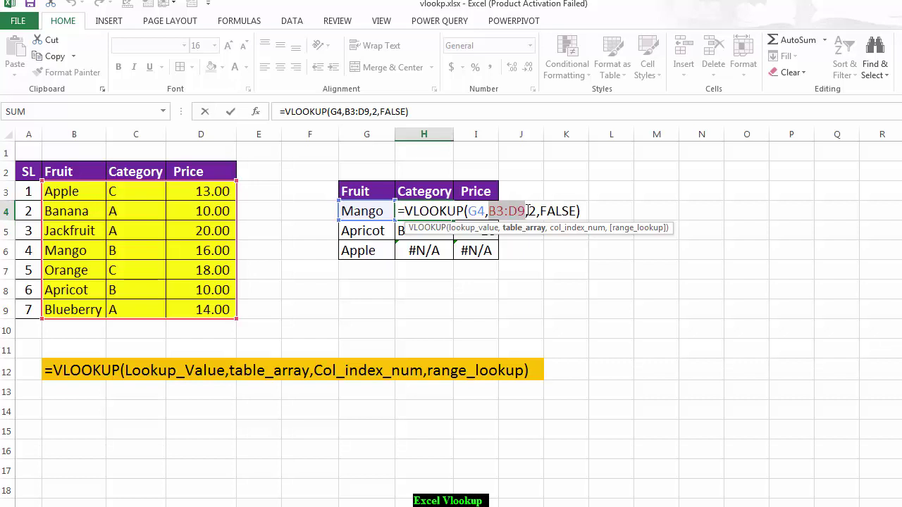
pyautogui.press('F4')
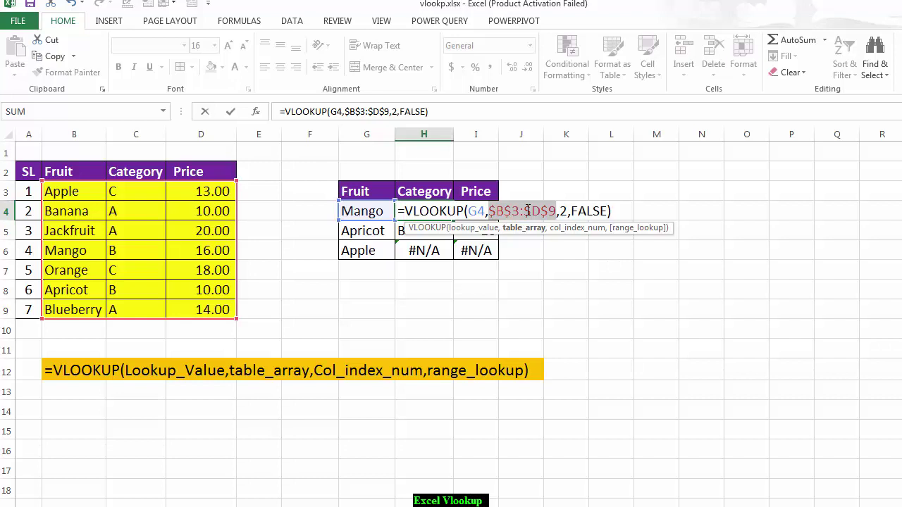
pyautogui.press('Return')
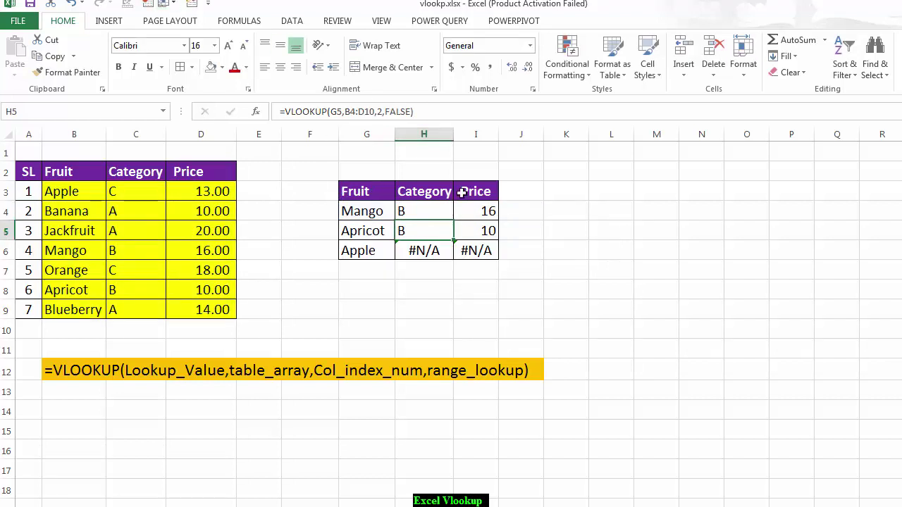
# - Make the table array in the I4 price formula absolute, as $B$3:$D$9
pyautogui.doubleClick(481, 206)
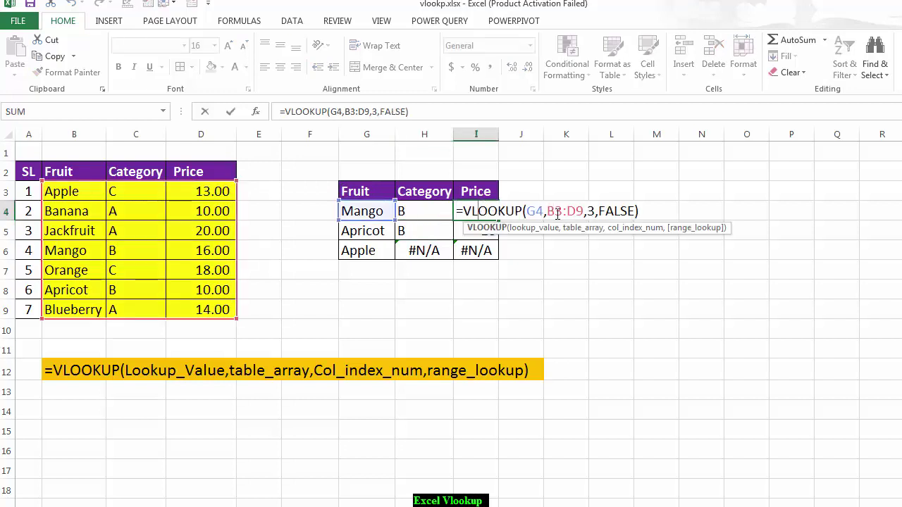
pyautogui.moveTo(548, 209); pyautogui.dragTo(584, 211)
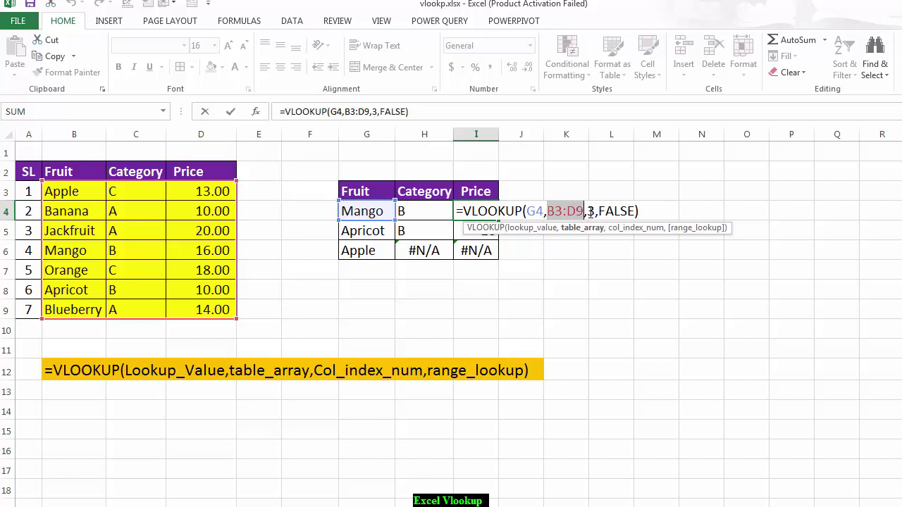
pyautogui.press('F4')
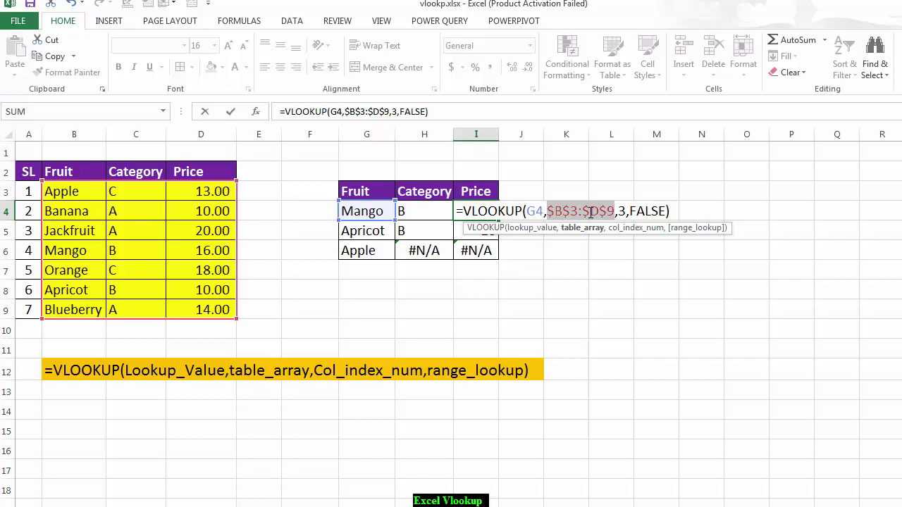
pyautogui.press('Return')
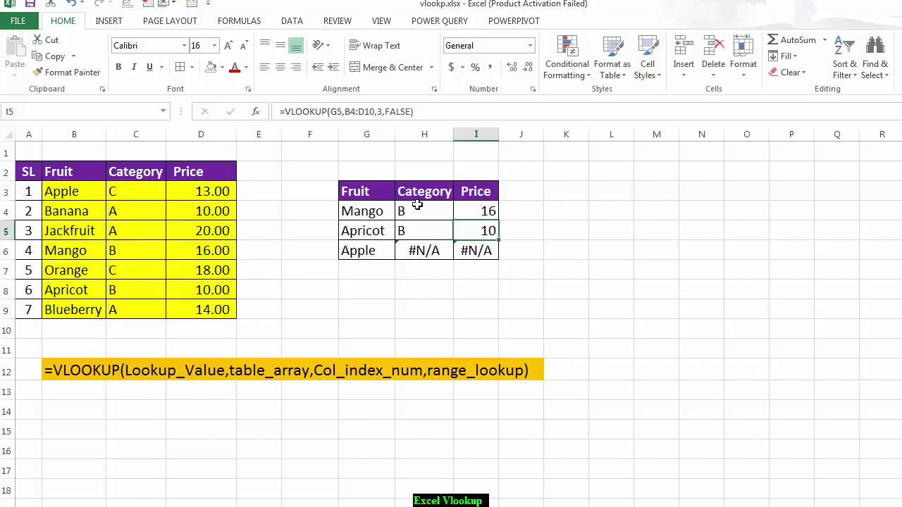
# - Fill the corrected H4:I4 formulas down through the Apple row, H6:I6, and check the copied formula in H5
pyautogui.moveTo(417, 204); pyautogui.dragTo(469, 215)
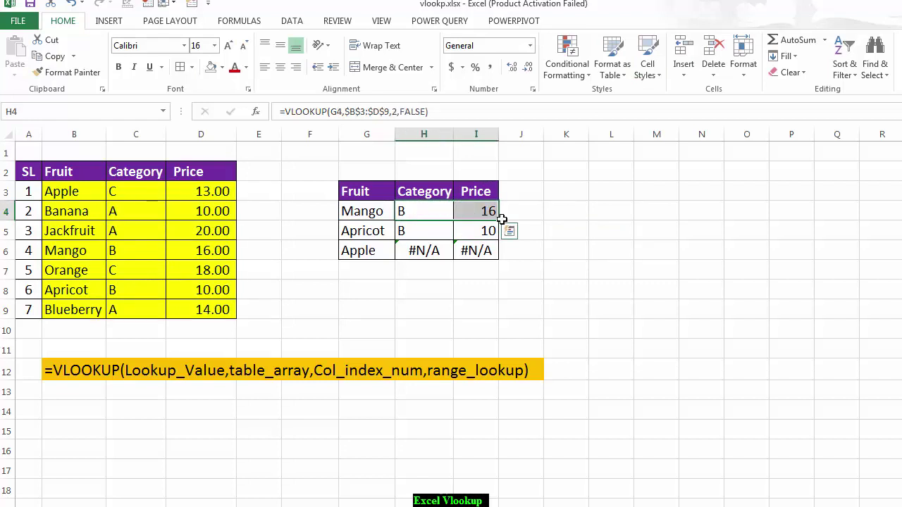
pyautogui.moveTo(499, 220); pyautogui.dragTo(501, 263)
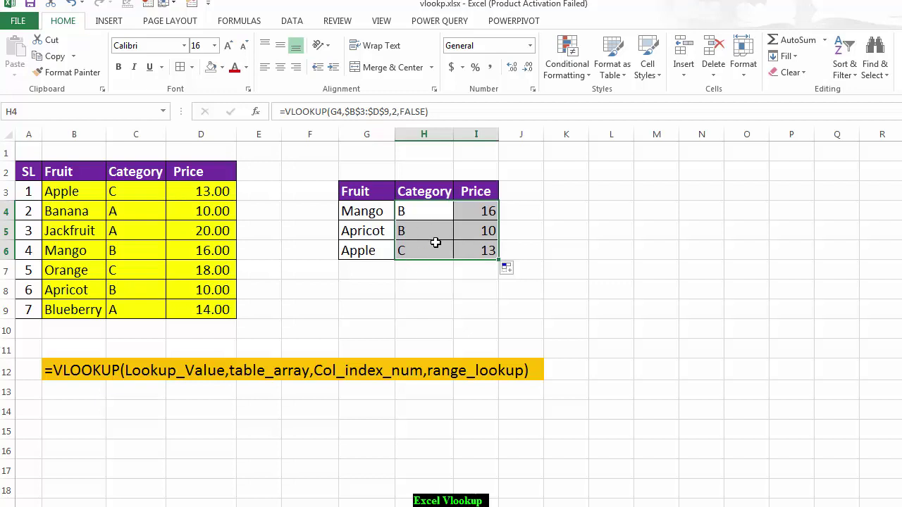
pyautogui.click(428, 231)
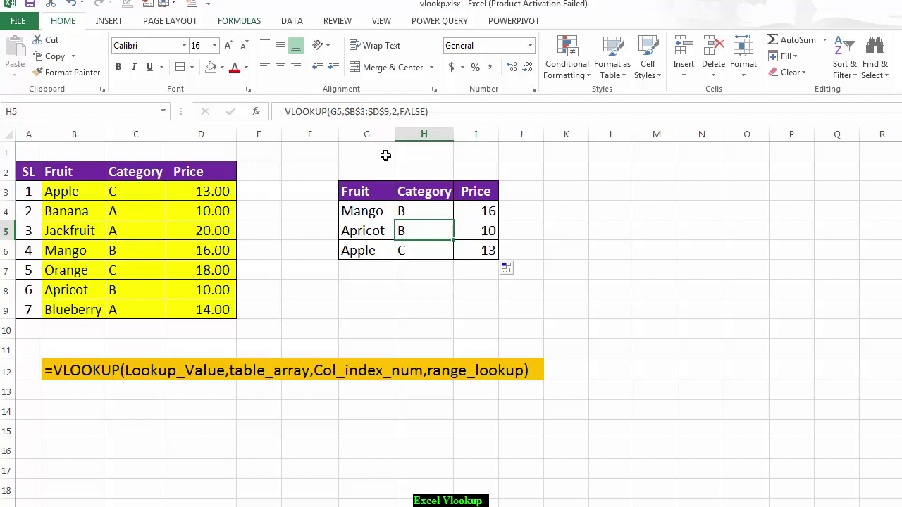
# - Review the table array in H4's formula and cycle its G4 lookup value through absolute and mixed references back to relative
pyautogui.click(417, 204)
pyautogui.doubleClick(418, 205)
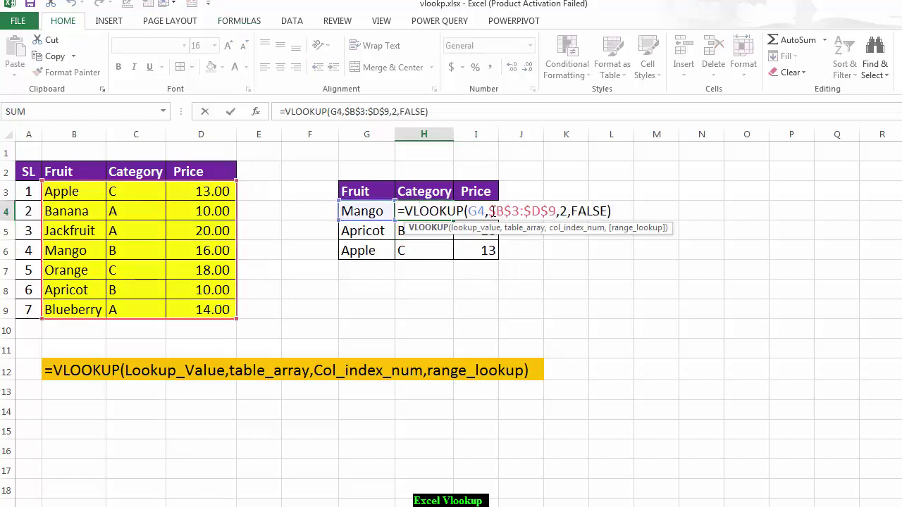
pyautogui.moveTo(488, 211); pyautogui.dragTo(556, 212)
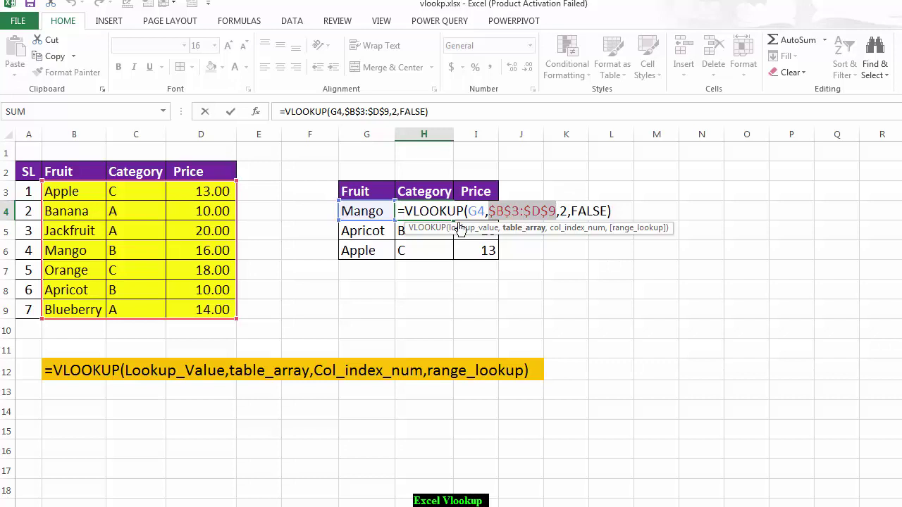
pyautogui.moveTo(470, 211); pyautogui.dragTo(487, 211)
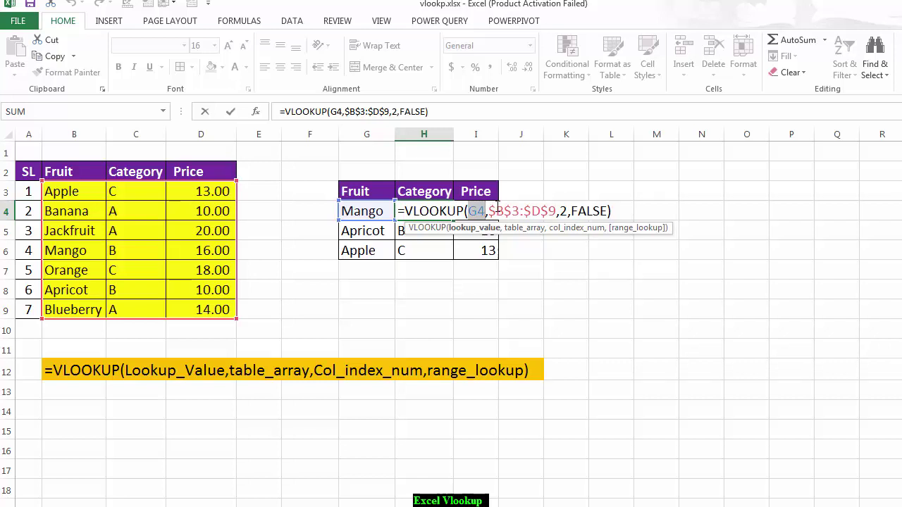
pyautogui.press('F4')
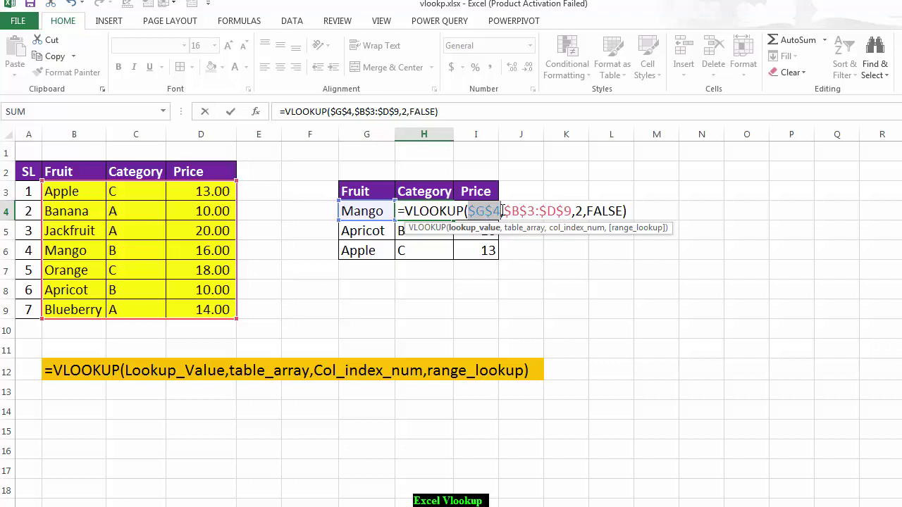
pyautogui.press('F4')
pyautogui.press('F4')
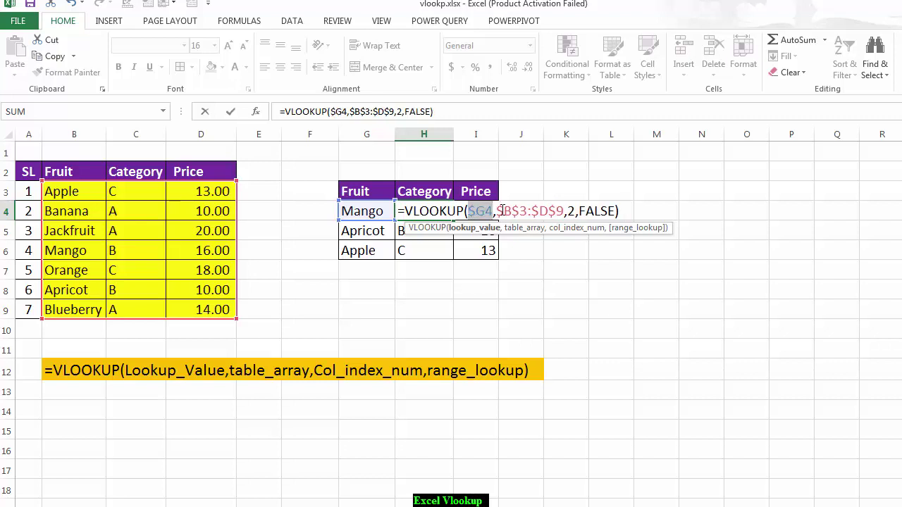
pyautogui.press('F4')
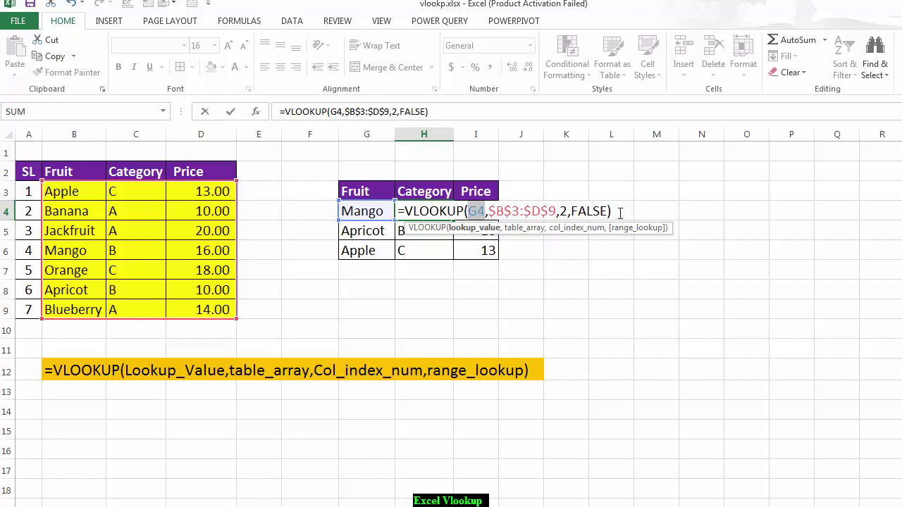
pyautogui.click(587, 296)
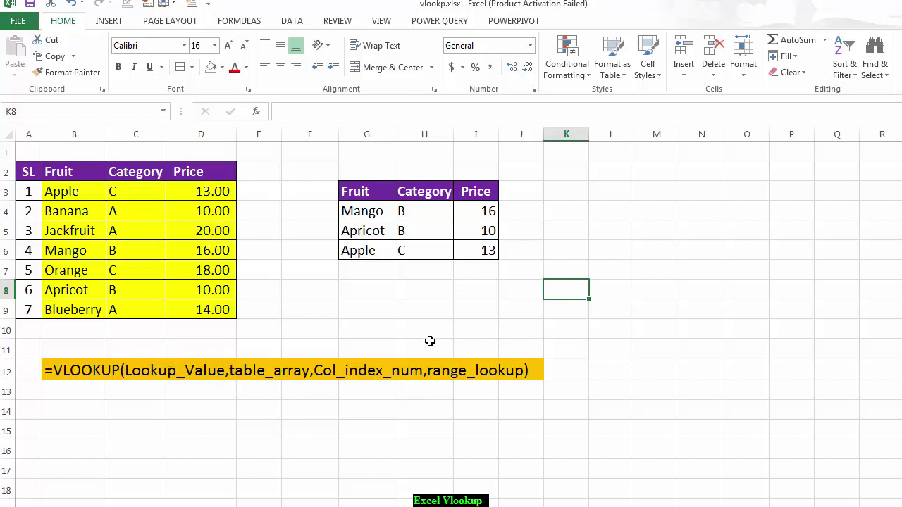
# - Enter the heading "Vlookup function in different sheet" in cell B14, below the VLOOKUP syntax line
pyautogui.click(78, 411)
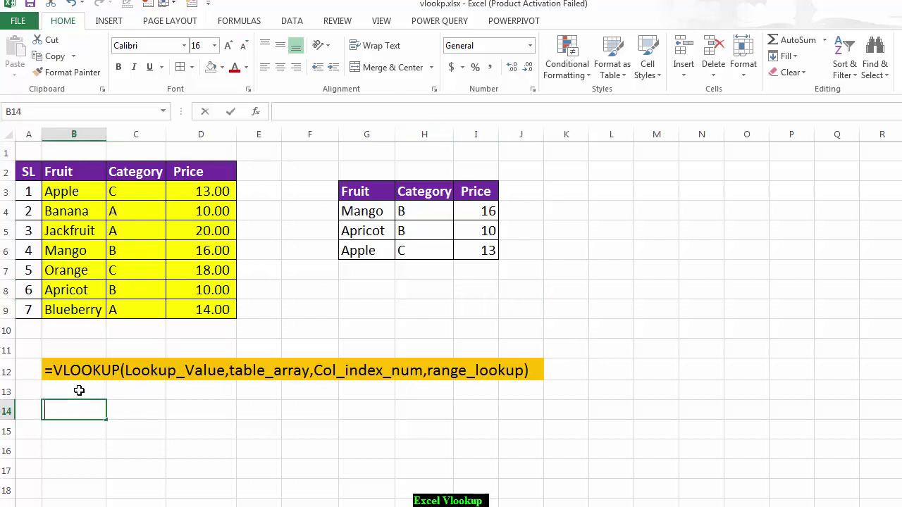
pyautogui.write('Vlookup')
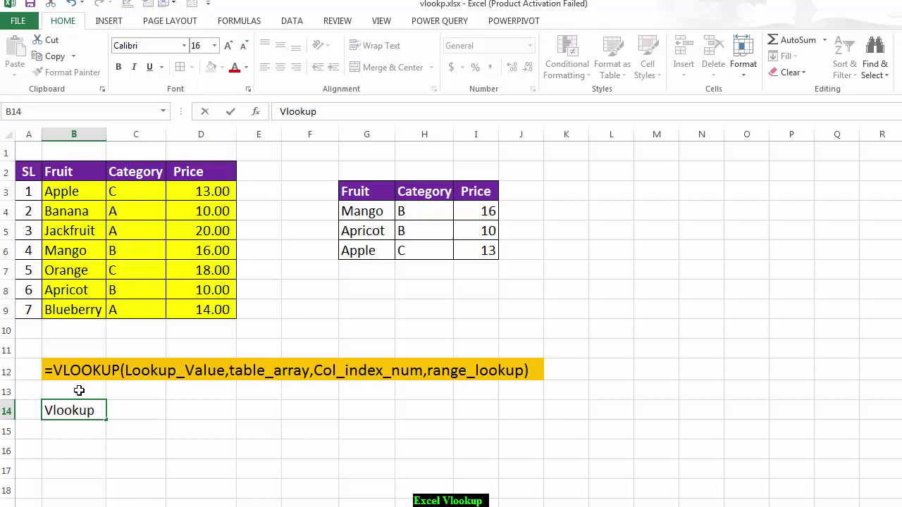
pyautogui.write(' function in differ')
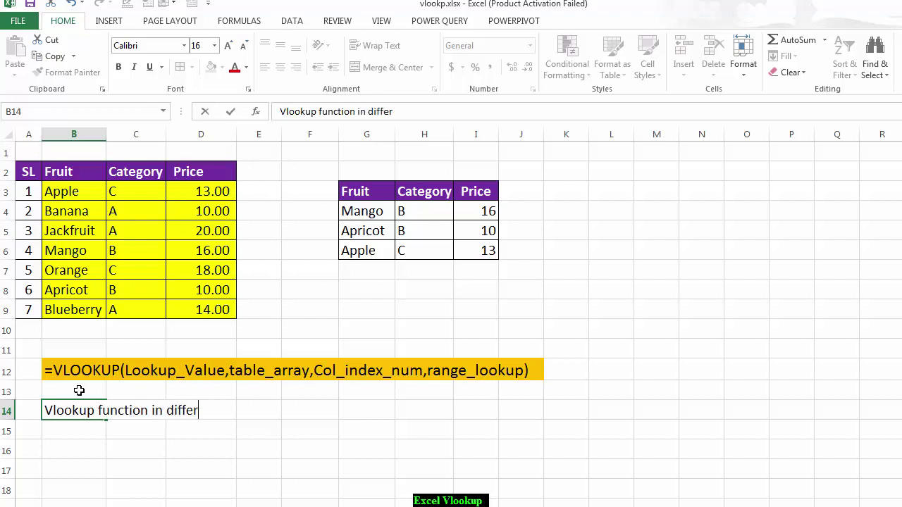
pyautogui.write('ent sheet')
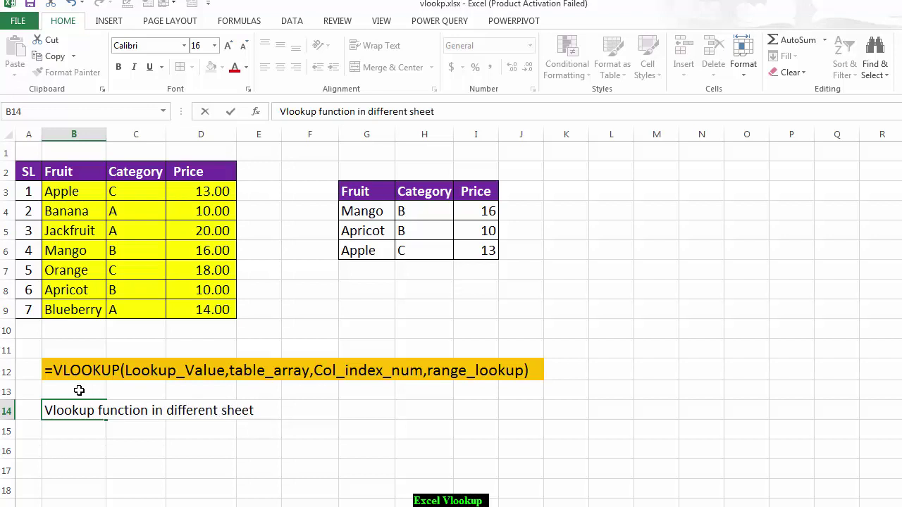
pyautogui.press('Return')
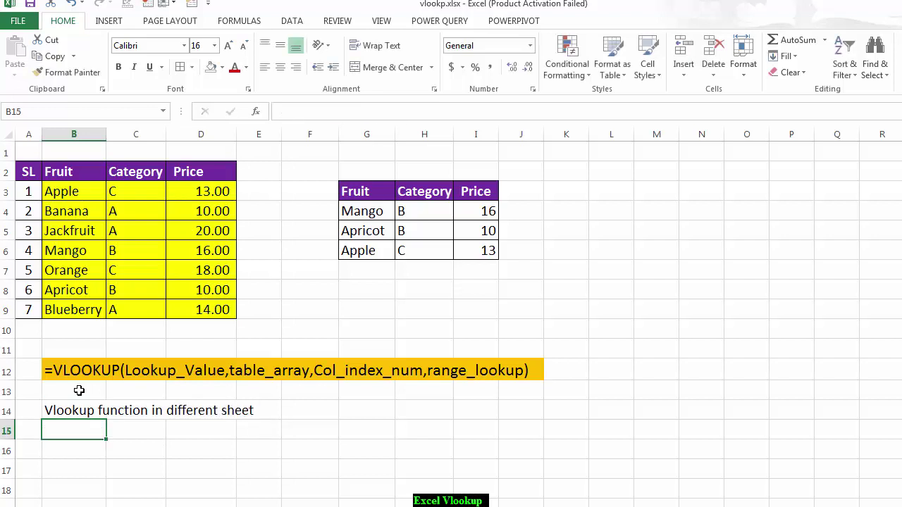
pyautogui.click(85, 410)
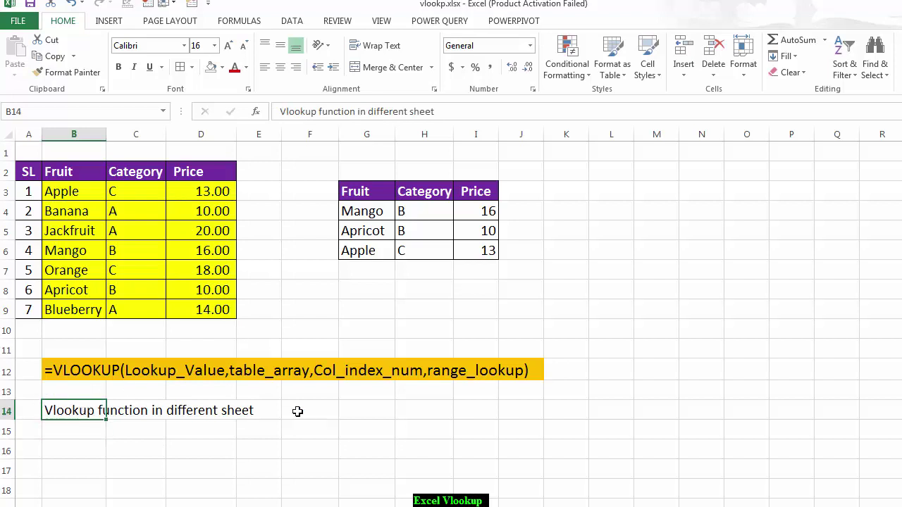
pyautogui.click(408, 294)
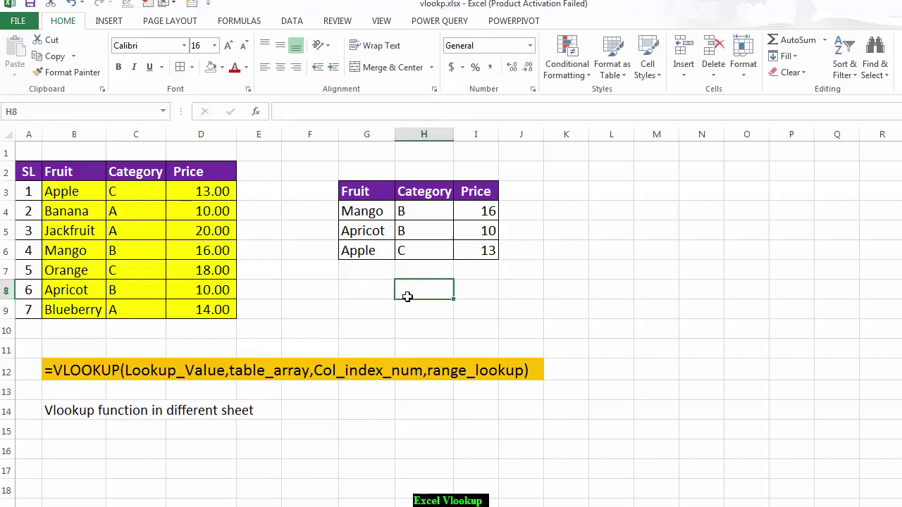
pyautogui.click(75, 415)
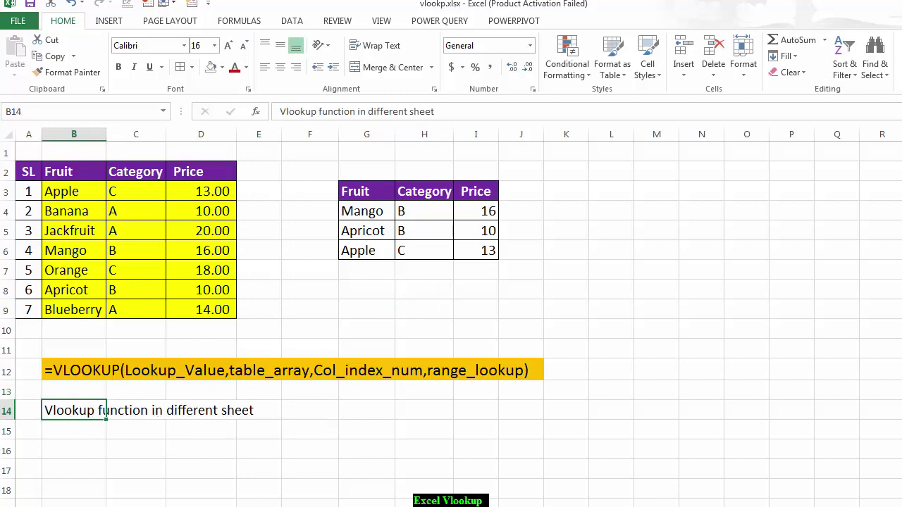
pyautogui.click(309, 329)
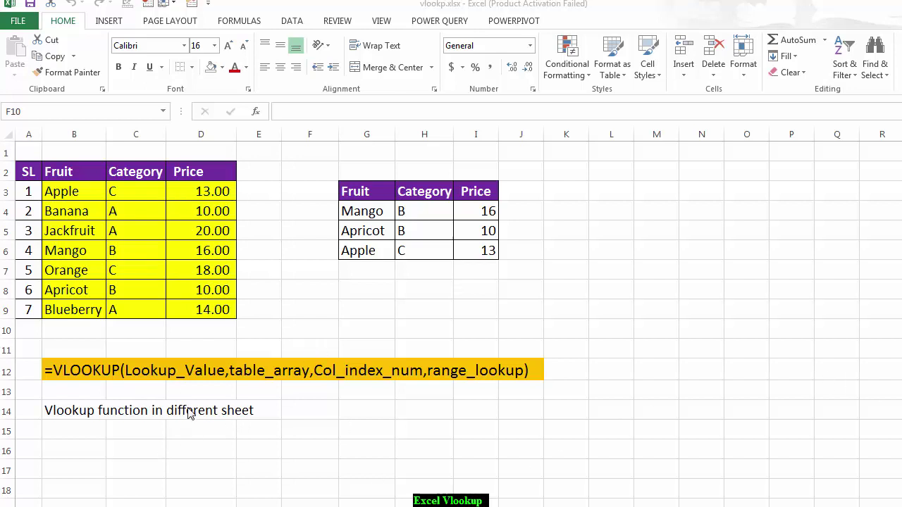
pyautogui.click(310, 329)
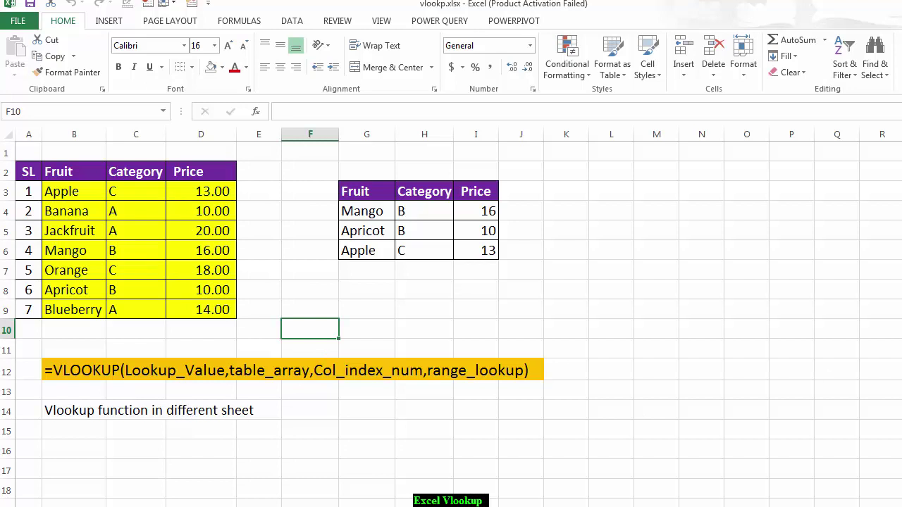
# - Copy the Fruit, Category and Price headers from G3:I3 to B2 of the blank sheet and widen the Category and Price columns
pyautogui.moveTo(361, 188); pyautogui.dragTo(472, 187)
pyautogui.rightClick(482, 185)
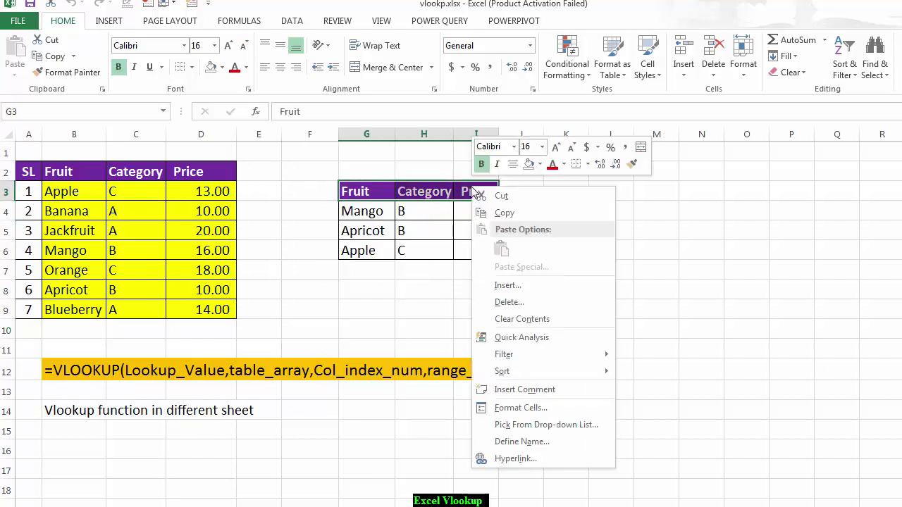
pyautogui.click(519, 218)
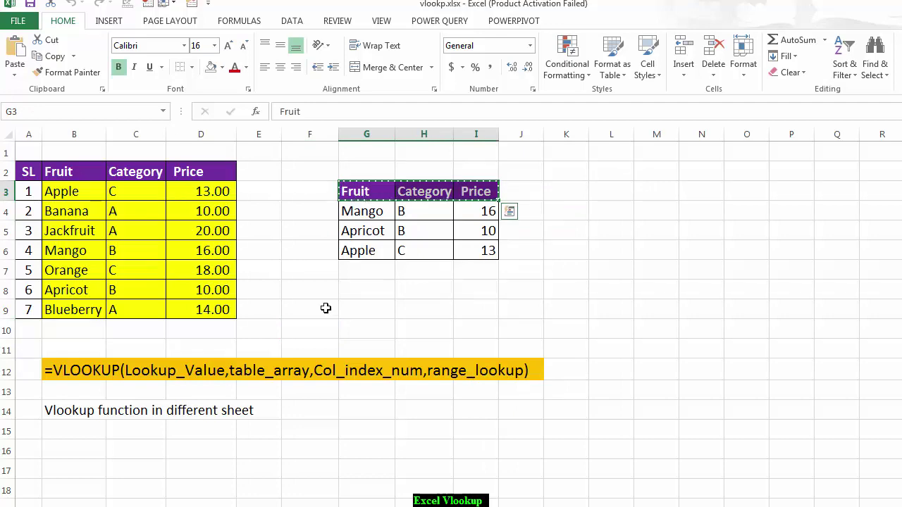
pyautogui.click(201, 502)
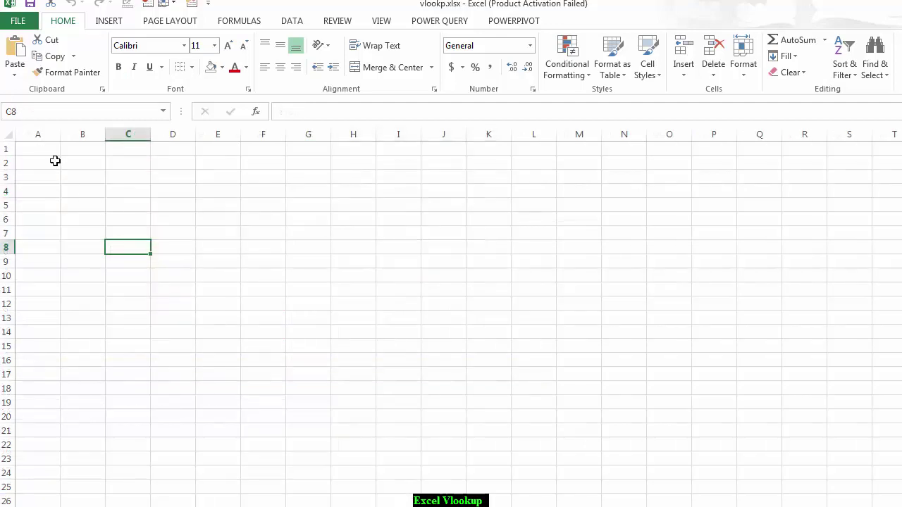
pyautogui.click(93, 159)
pyautogui.rightClick(93, 161)
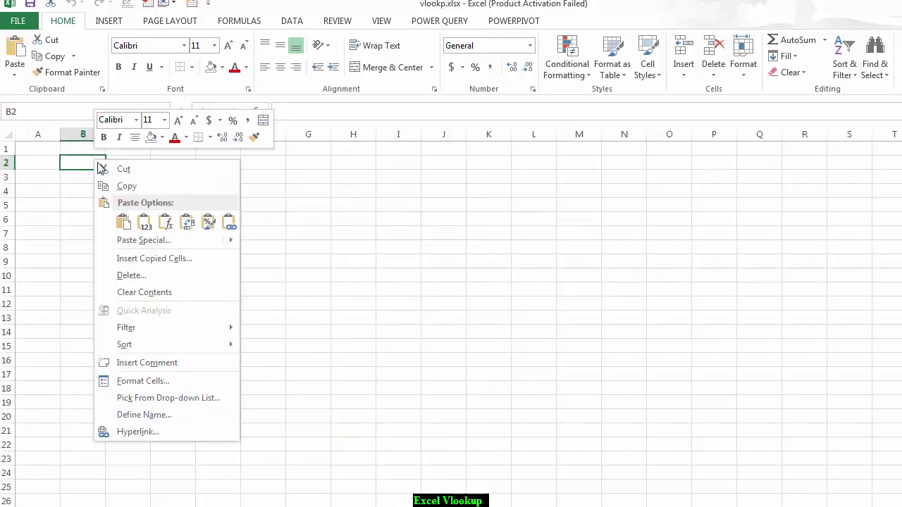
pyautogui.click(123, 226)
pyautogui.moveTo(150, 134); pyautogui.dragTo(248, 134)
# - Copy Mango and Apricot from G4:G5 on the data sheet to B3 under the new Fruit header, and autofit column B
pyautogui.hotkey('ctrl', 'pageup')
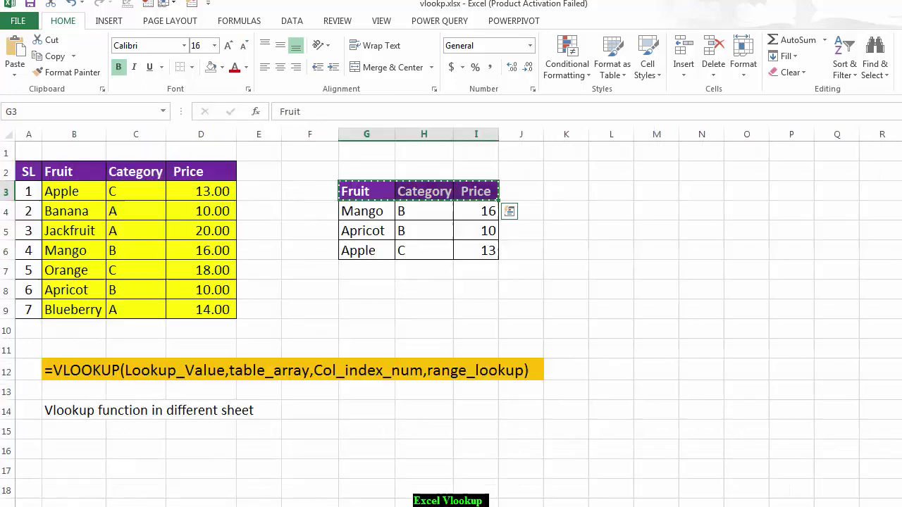
pyautogui.moveTo(378, 210); pyautogui.dragTo(380, 224)
pyautogui.rightClick(380, 225)
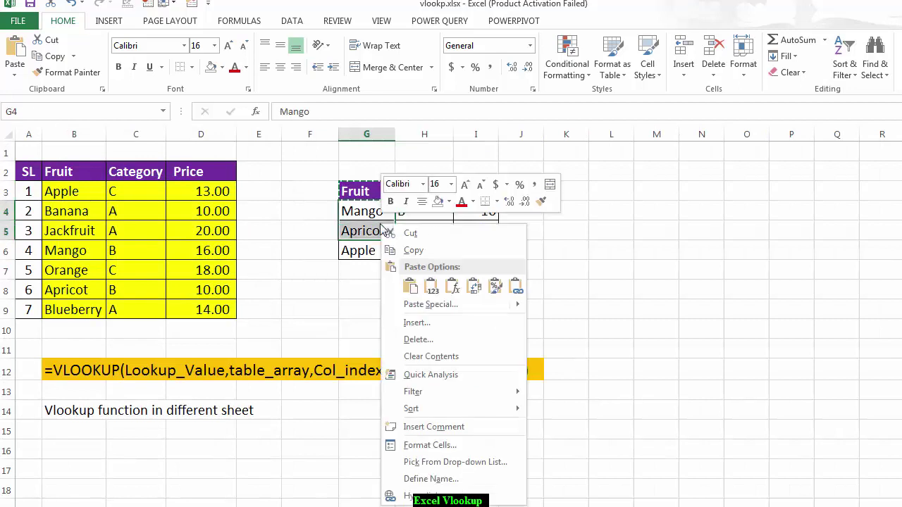
pyautogui.click(414, 251)
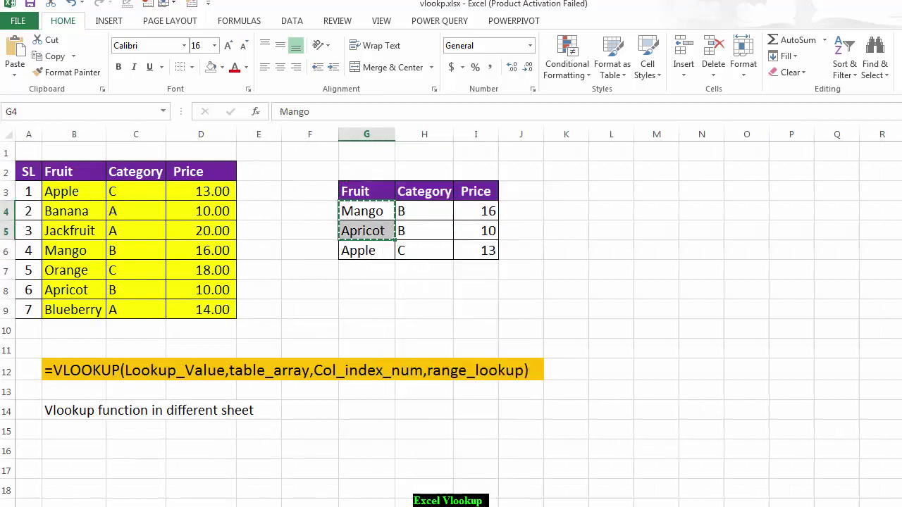
pyautogui.hotkey('ctrl', 'pagedown')
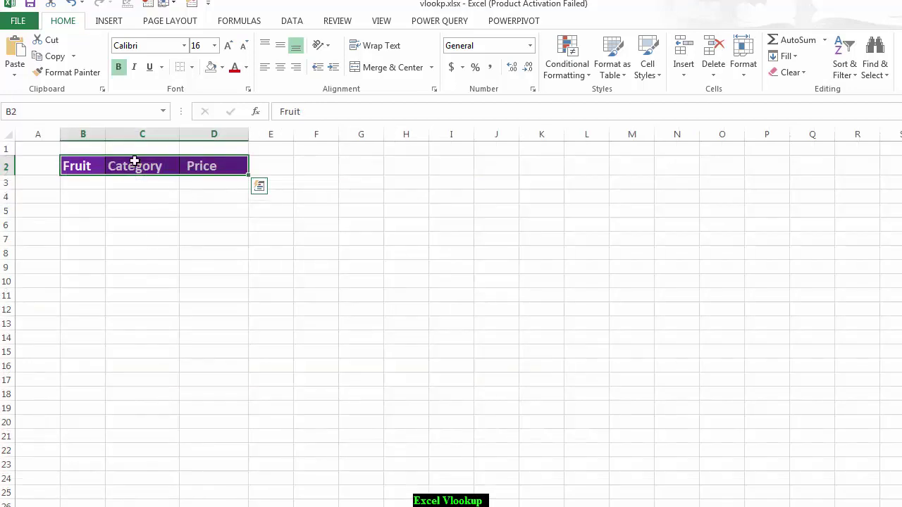
pyautogui.click(73, 183)
pyautogui.rightClick(74, 184)
pyautogui.click(104, 248)
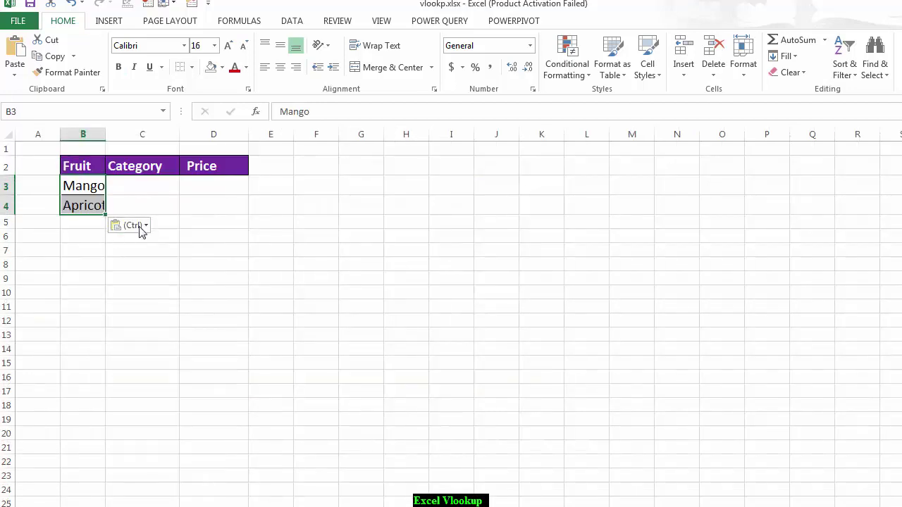
pyautogui.moveTo(106, 133); pyautogui.dragTo(105, 134)
pyautogui.doubleClick(106, 134)
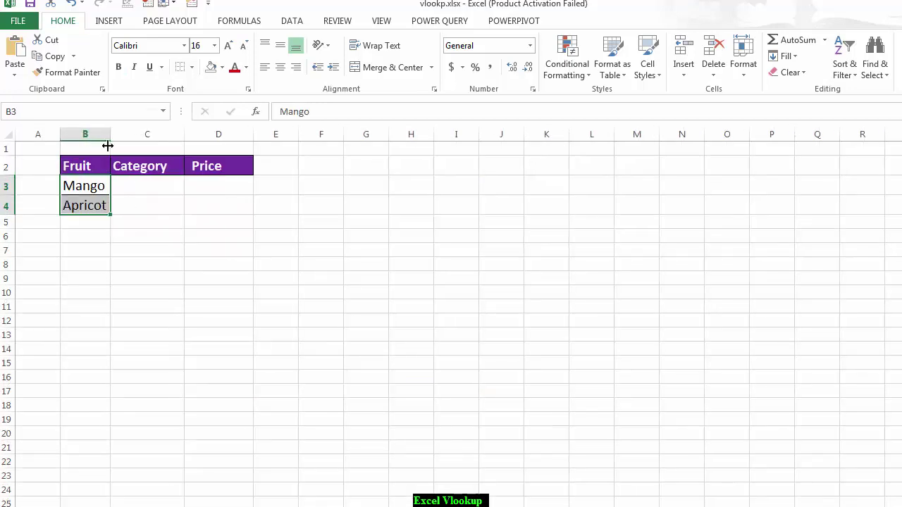
# - Start a VLOOKUP formula in Mango's Category cell, C3, on the new sheet with B3 as the lookup value
pyautogui.hotkey('ctrl', 'pageup')
pyautogui.click(148, 186)
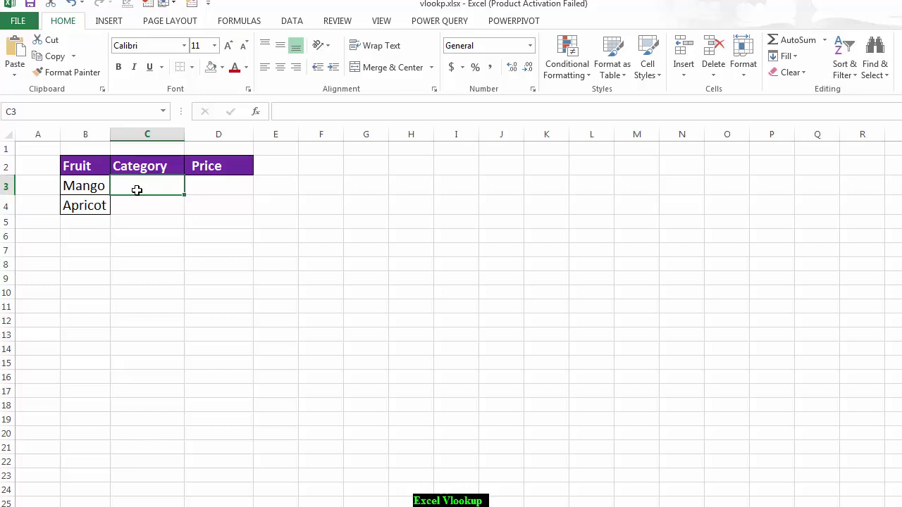
pyautogui.write('=')
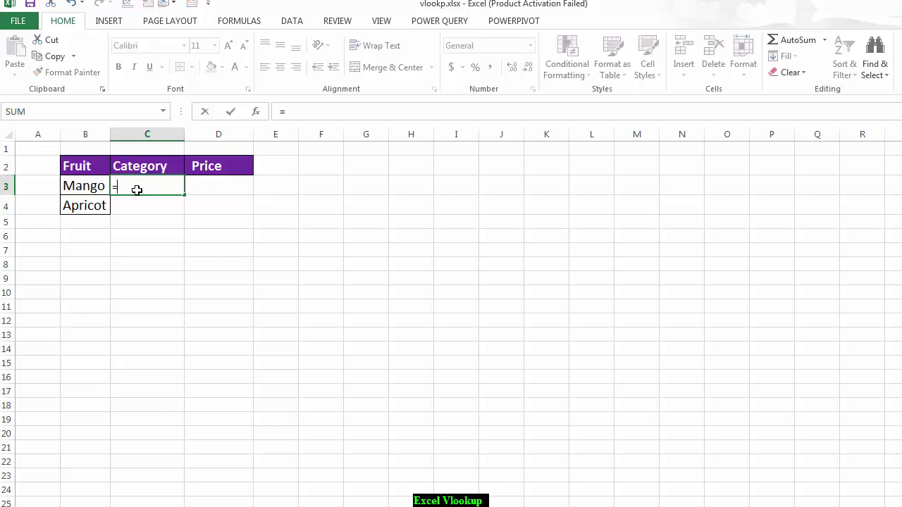
pyautogui.write('vl')
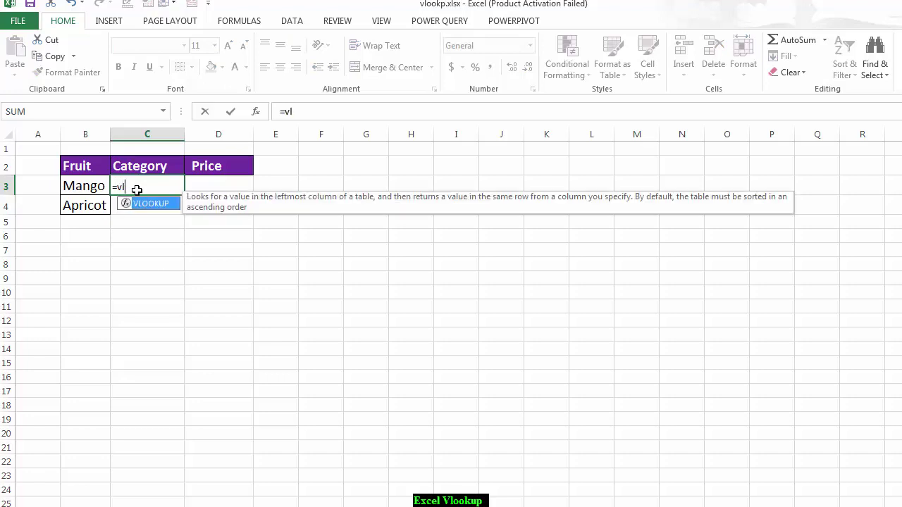
pyautogui.write('ookup(')
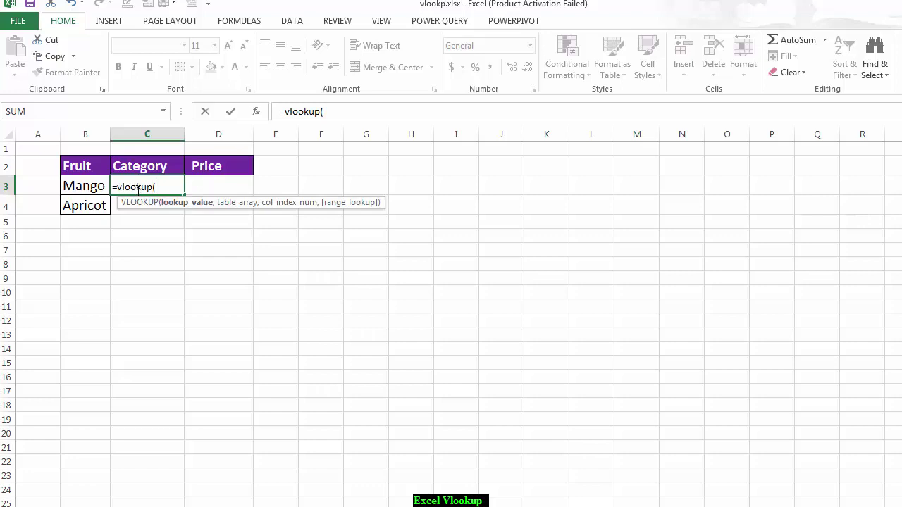
pyautogui.click(82, 185)
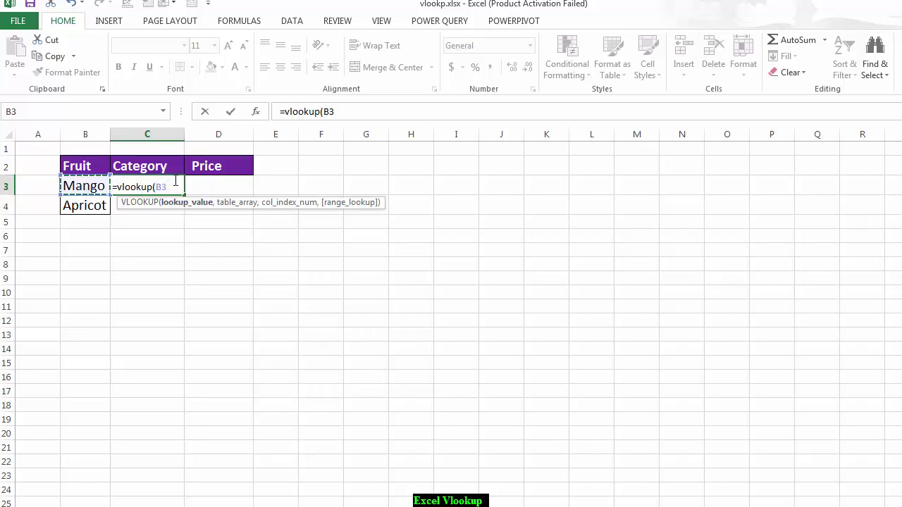
pyautogui.write(',')
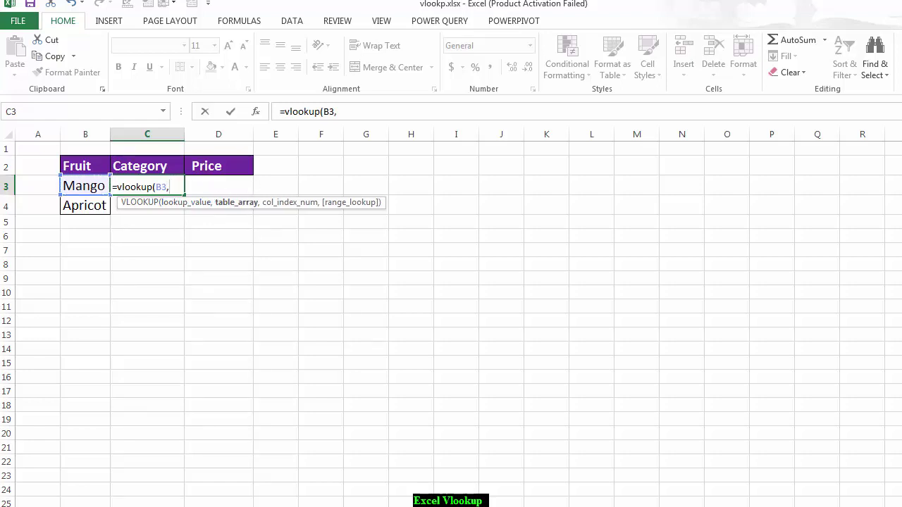
# - Set the formula's table array to the fruit data range B3:D9 on the tabledb sheet
pyautogui.hotkey('ctrl', 'pagedown')
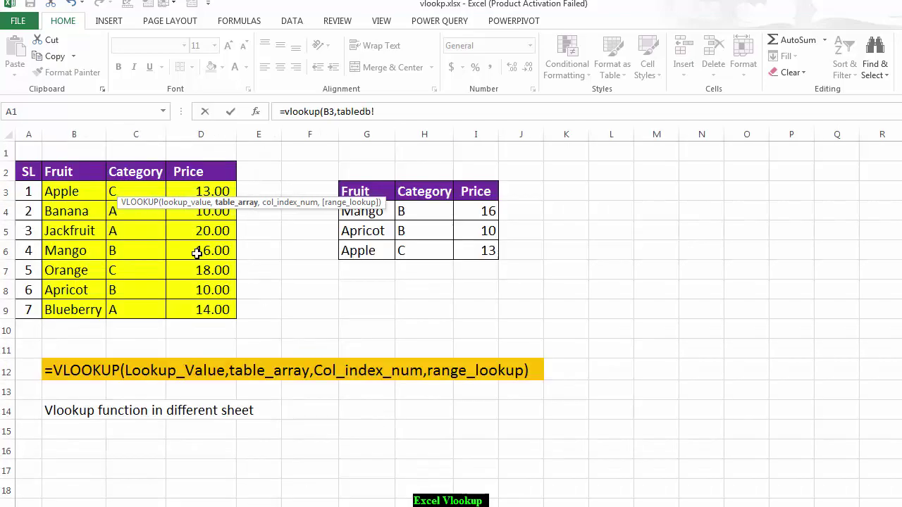
pyautogui.click(68, 191)
pyautogui.moveTo(69, 191); pyautogui.dragTo(218, 312)
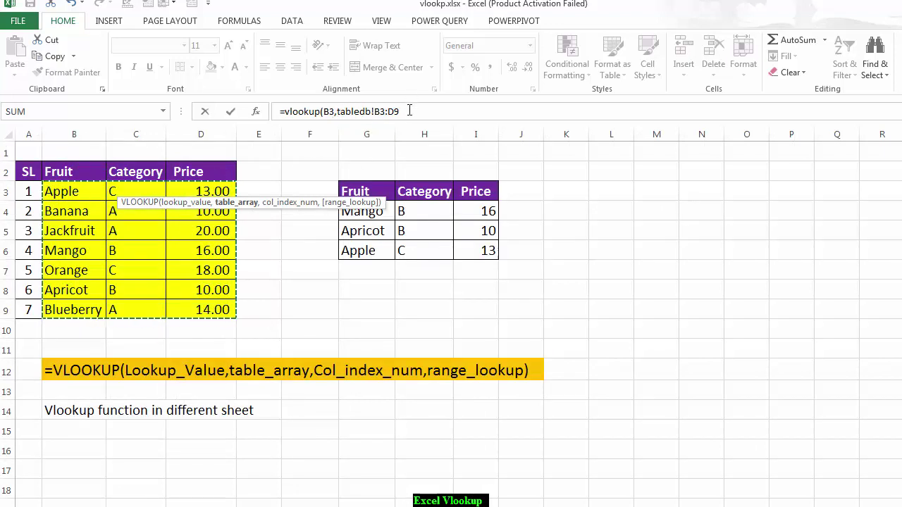
pyautogui.click(411, 110)
# - Complete the C3 formula with column index 2 and exact match, as =VLOOKUP(B3,tabledb!B3:D9,2,FALSE), and check it
pyautogui.write(',2')
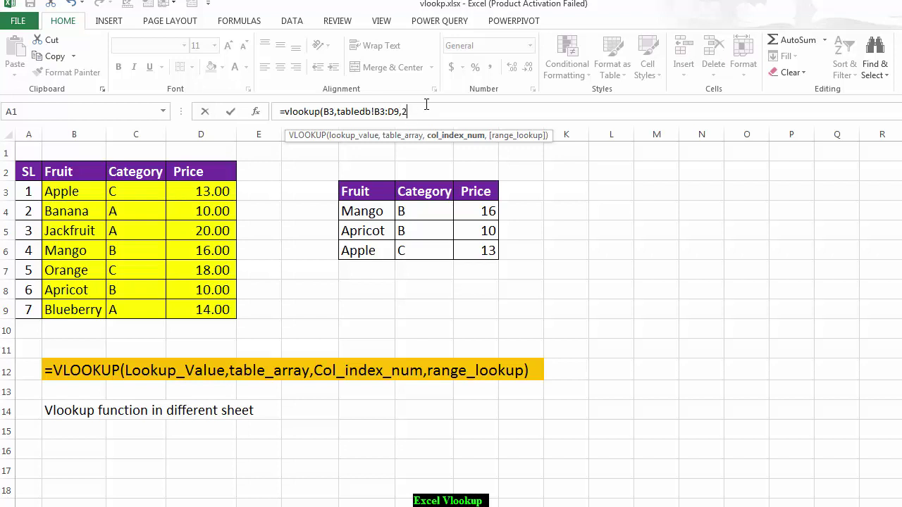
pyautogui.write(',')
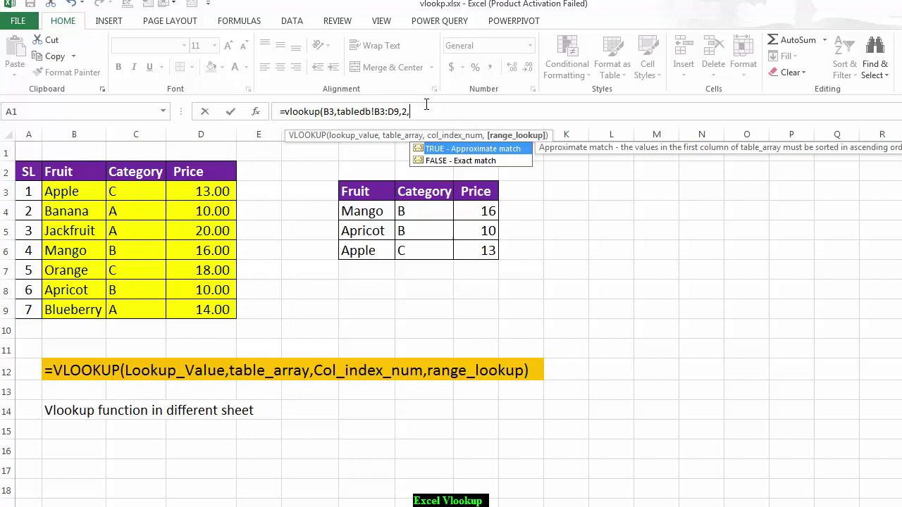
pyautogui.press('Down')
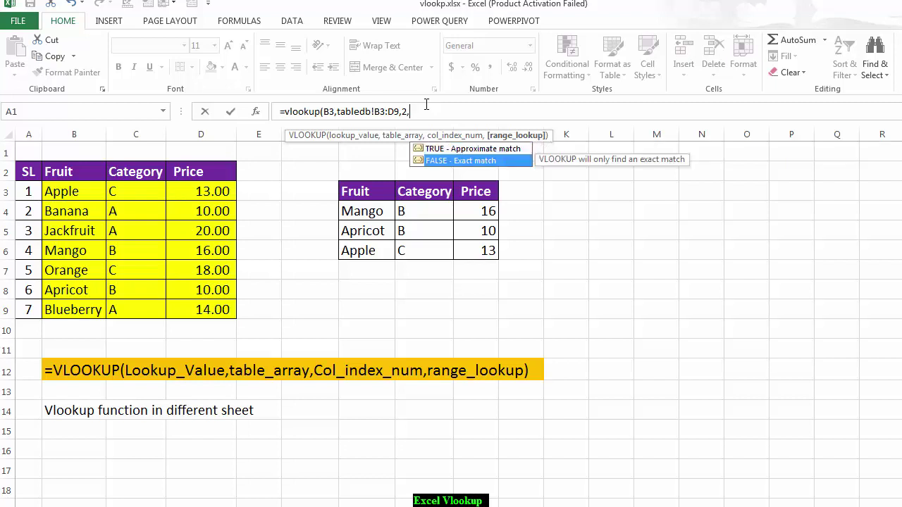
pyautogui.press('Tab')
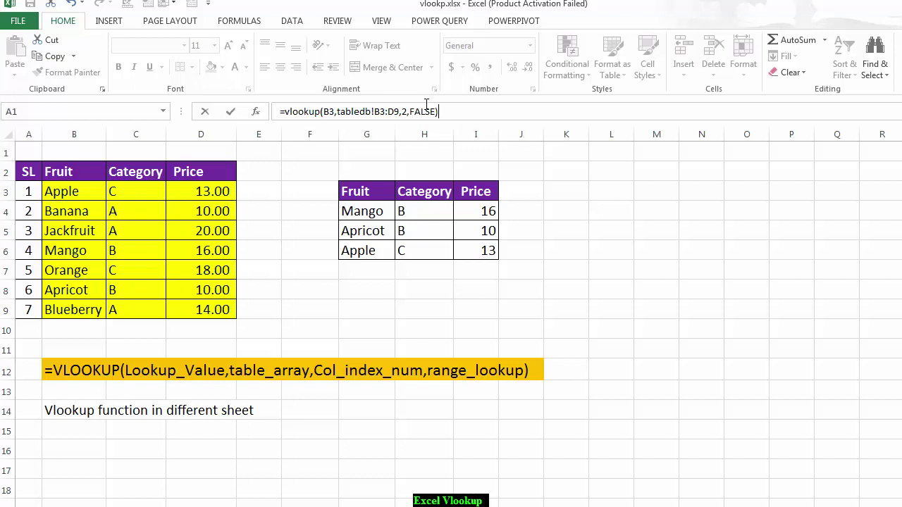
pyautogui.press('Return')
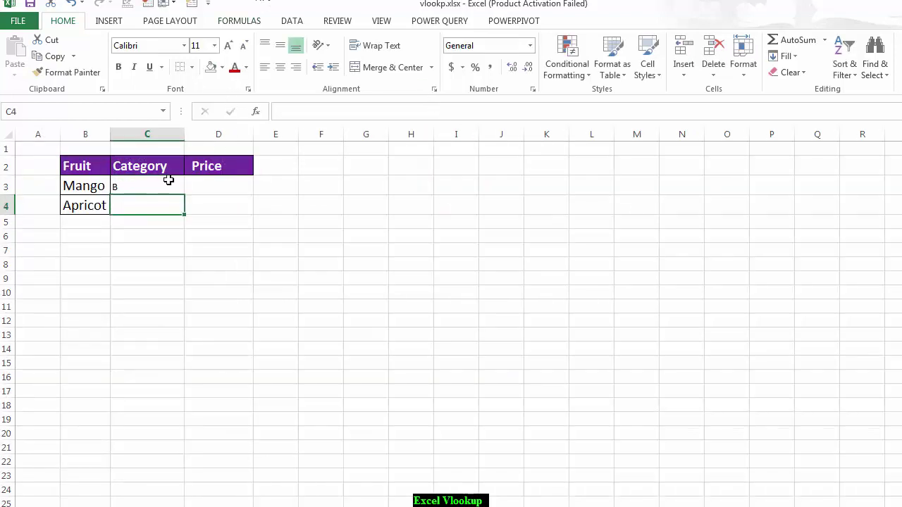
pyautogui.click(140, 185)
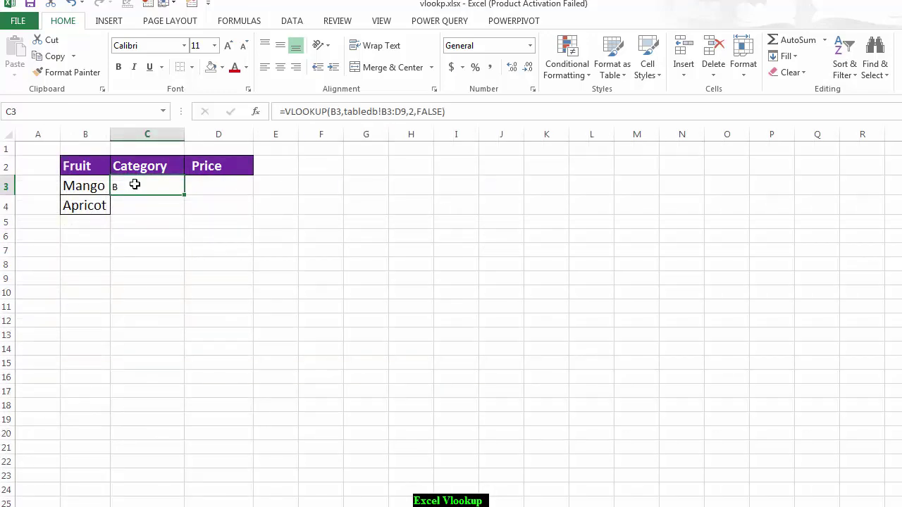
pyautogui.click(207, 182)
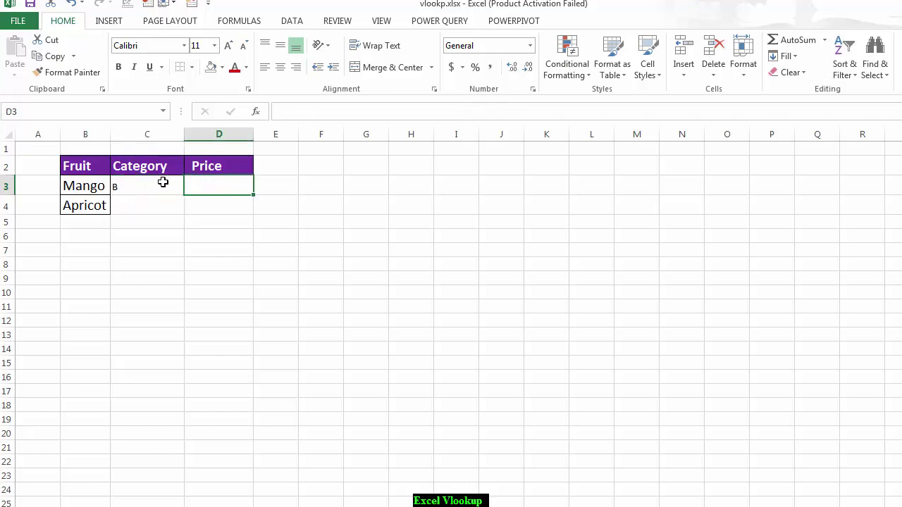
# - Start a VLOOKUP formula in Mango's Price cell, D3, with B3 as the lookup value
pyautogui.write('=')
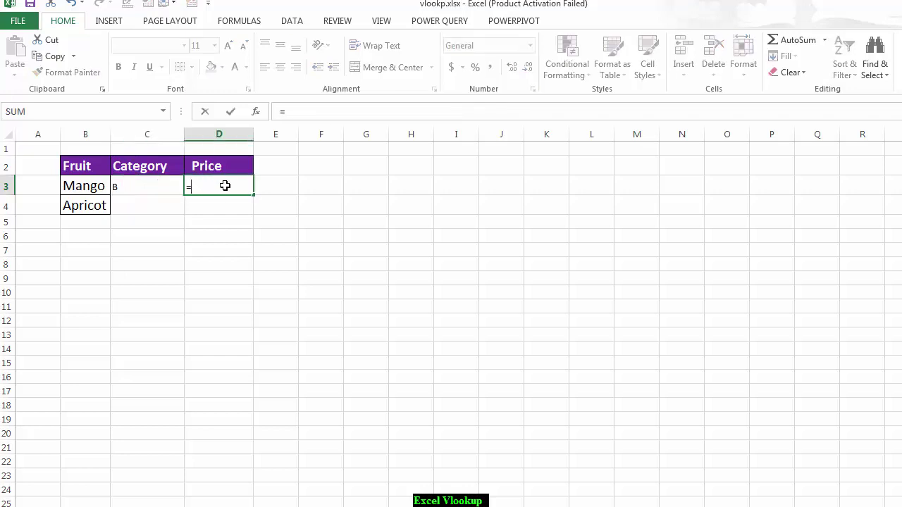
pyautogui.write('vlookup()')
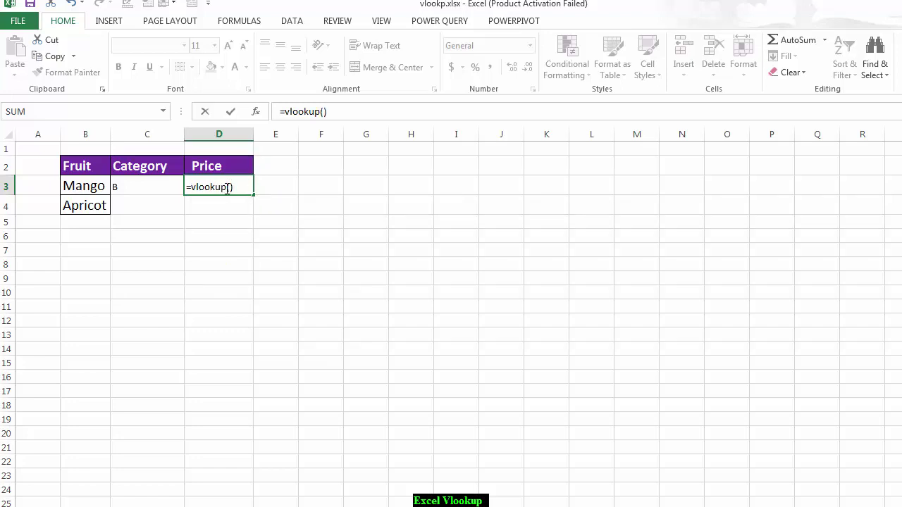
pyautogui.click(232, 187)
pyautogui.click(90, 187)
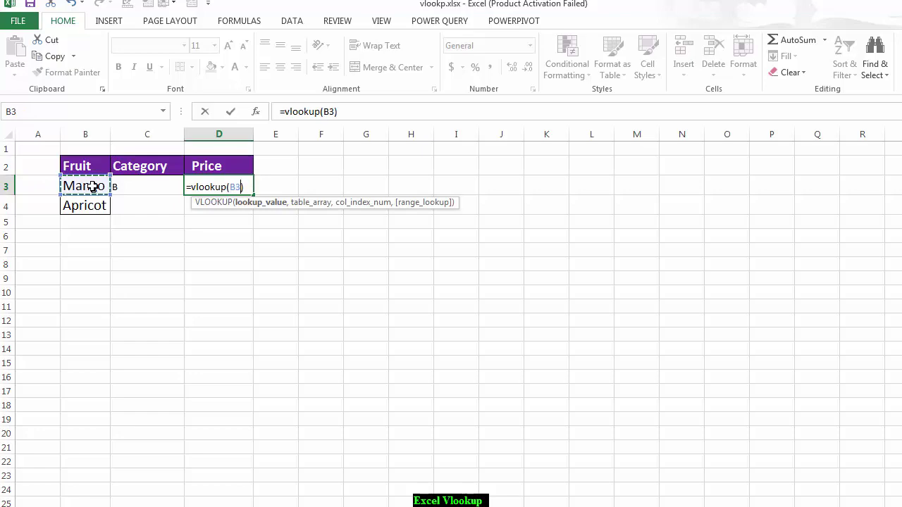
pyautogui.write(',')
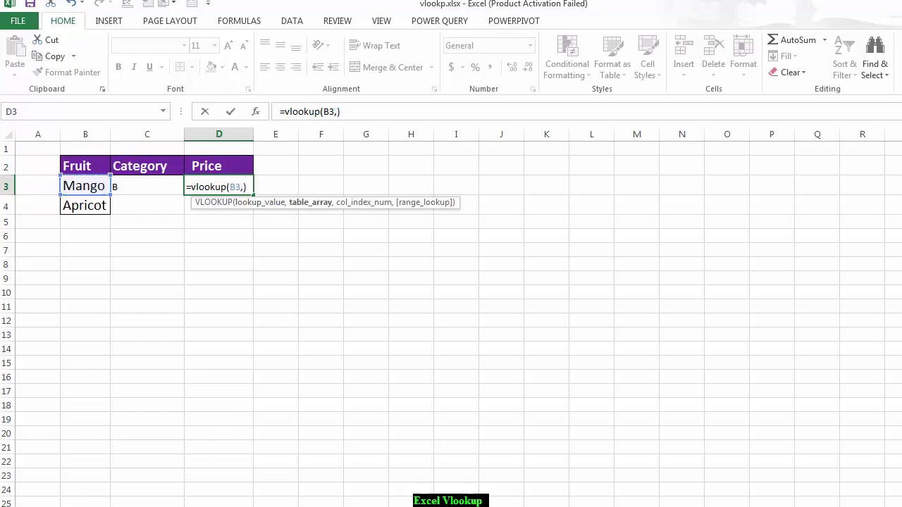
# - Use the fruit data range B3:D9 on the tabledb sheet as the D3 formula's table array
pyautogui.hotkey('ctrl', 'pagedown')
pyautogui.click(69, 191)
pyautogui.moveTo(179, 259); pyautogui.dragTo(236, 310)
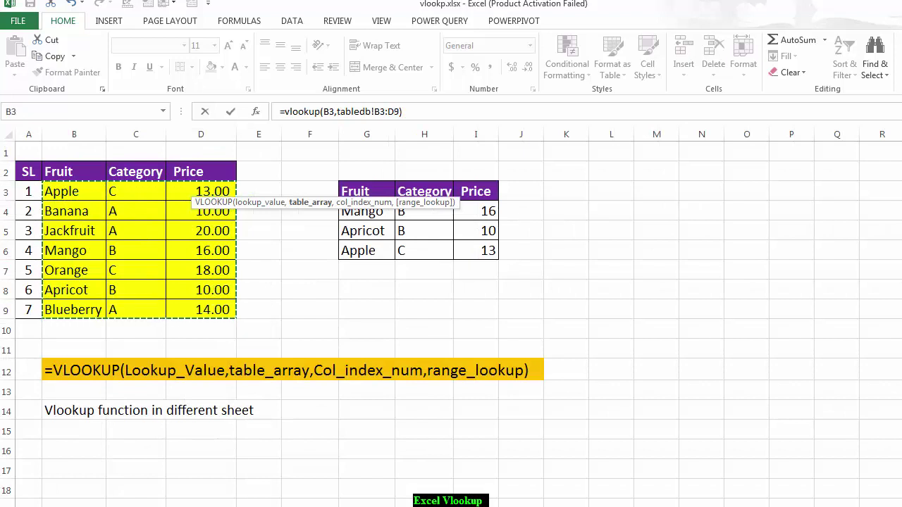
pyautogui.write(',')
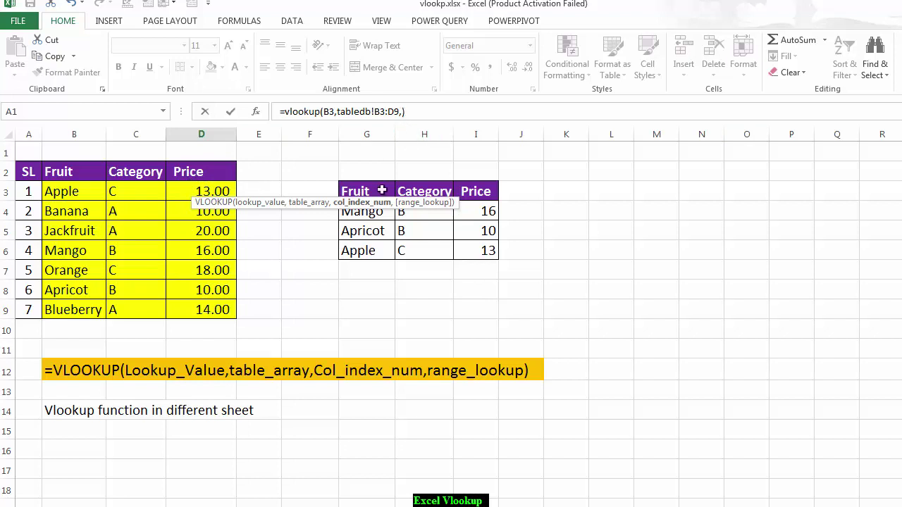
# - Complete the D3 formula with column index 3 and exact match, and compare its result with Mango's row on the tabledb sheet
pyautogui.click(403, 111)
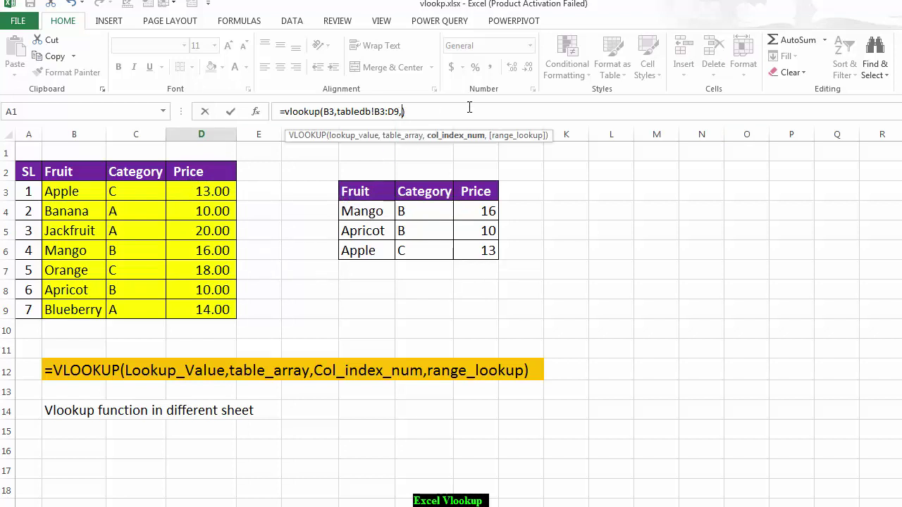
pyautogui.write('3,')
pyautogui.press('Down')
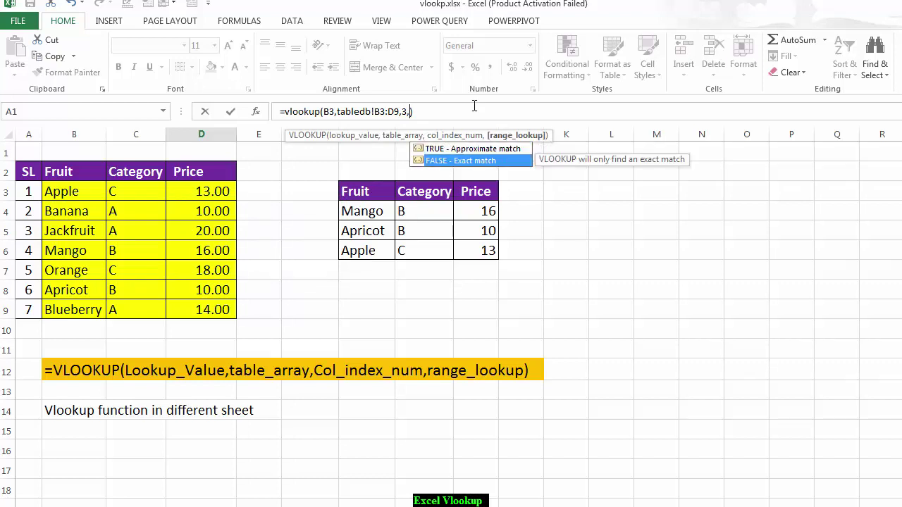
pyautogui.press('Tab')
pyautogui.write(')')
pyautogui.press('Return')
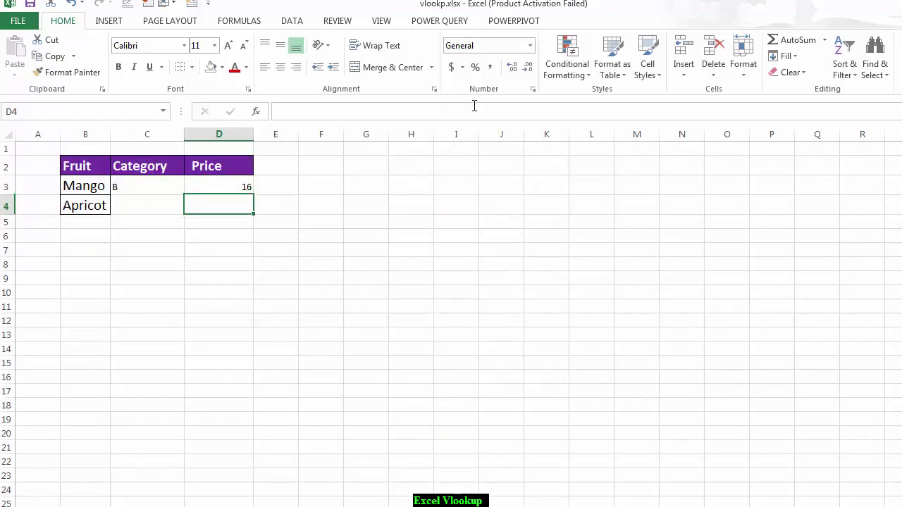
pyautogui.click(220, 188)
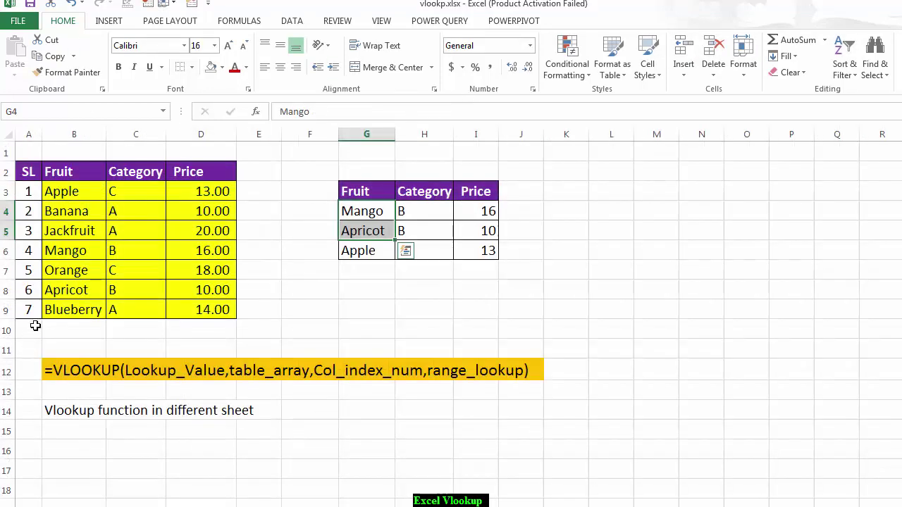
pyautogui.moveTo(66, 251); pyautogui.dragTo(212, 250)
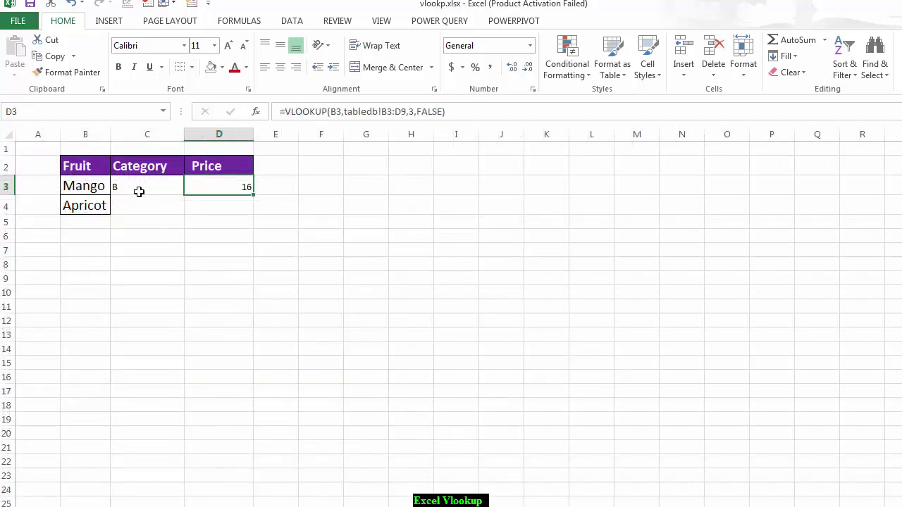
# - Fill the C3:D3 formulas down to Apricot's row and look at the Apple entry in the tabledb sheet's lookup table
pyautogui.moveTo(136, 190); pyautogui.dragTo(253, 211)
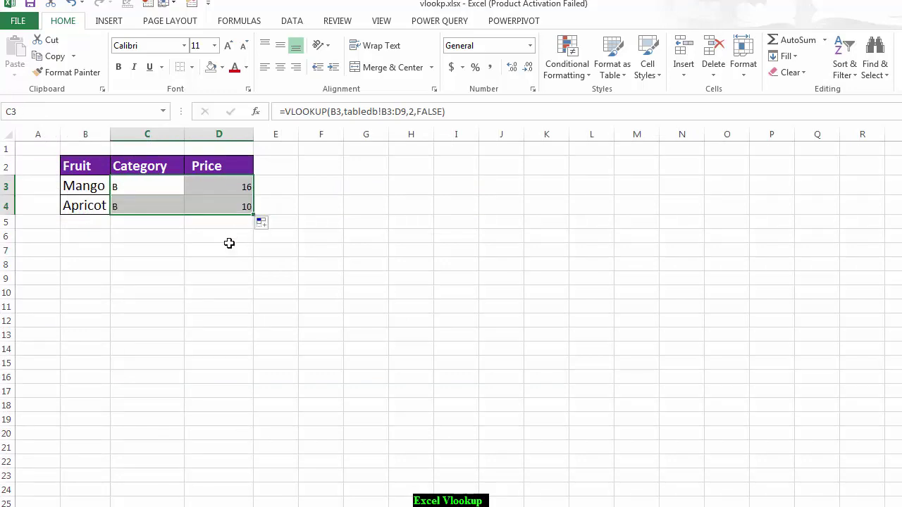
pyautogui.click(84, 220)
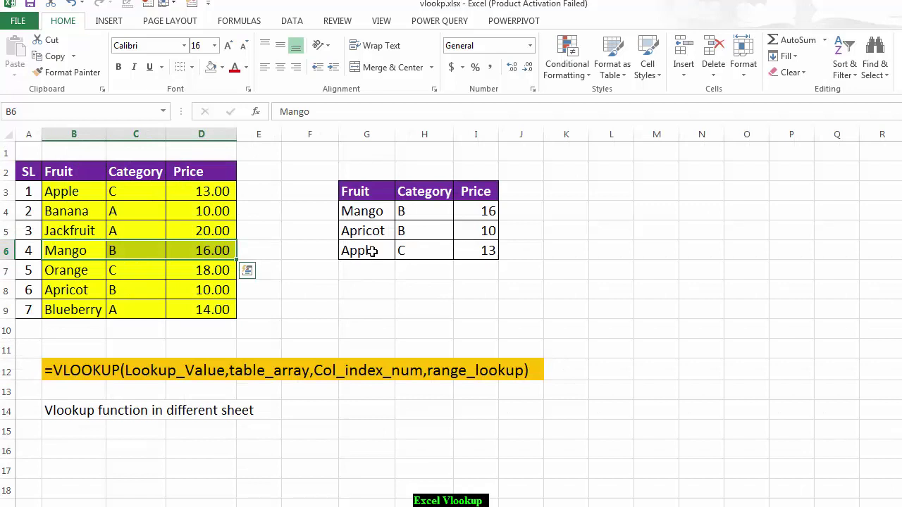
pyautogui.click(371, 251)
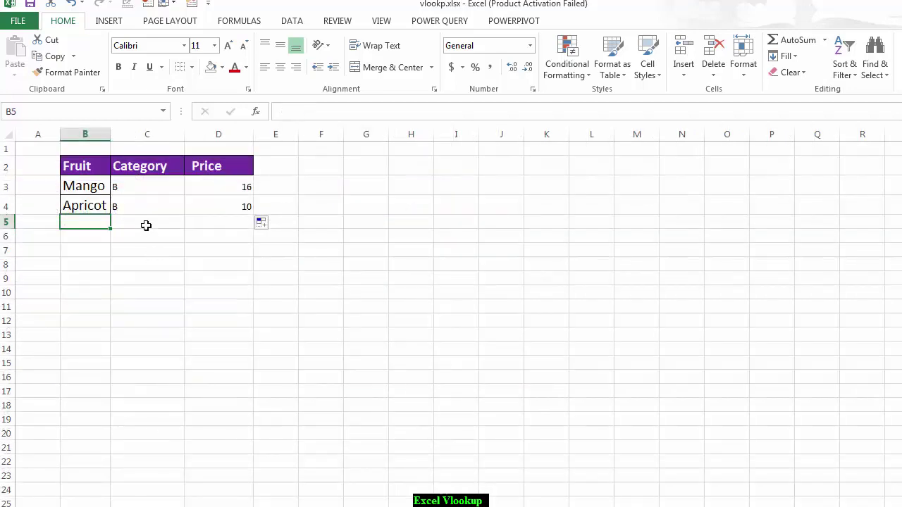
# - Make the table array in Mango's Category formula, C3, absolute as tabledb!$B$3:$D$9
pyautogui.click(138, 188)
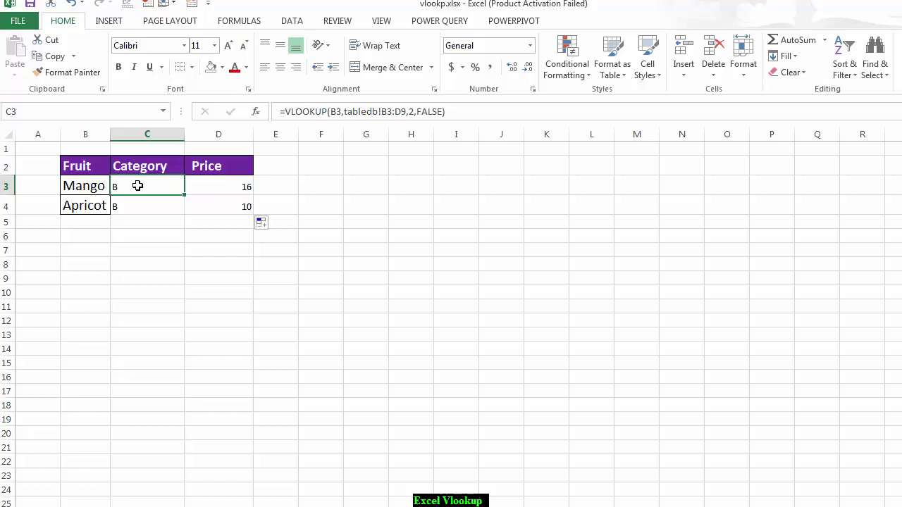
pyautogui.doubleClick(137, 185)
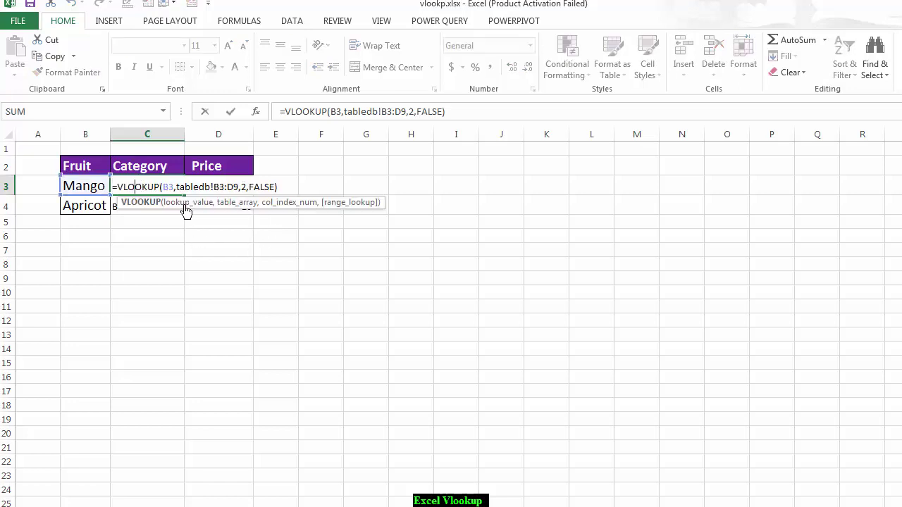
pyautogui.moveTo(176, 185); pyautogui.dragTo(240, 184)
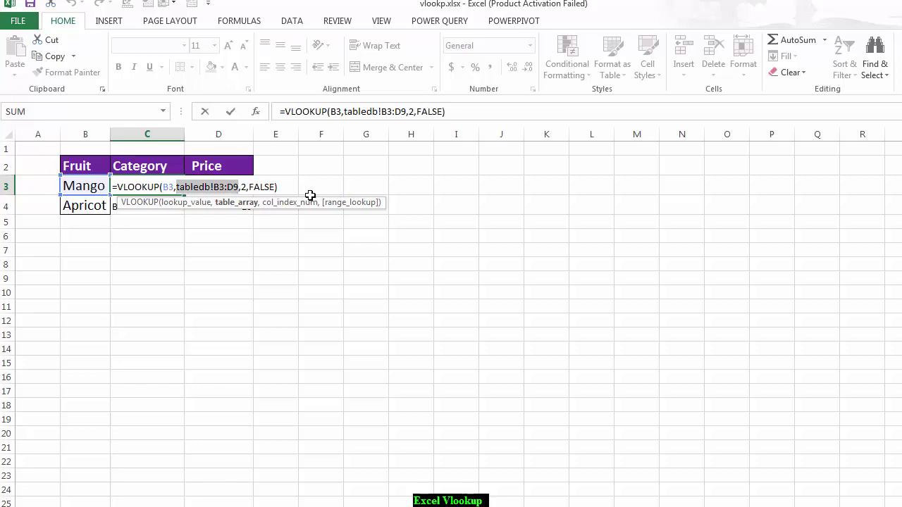
pyautogui.press('F4')
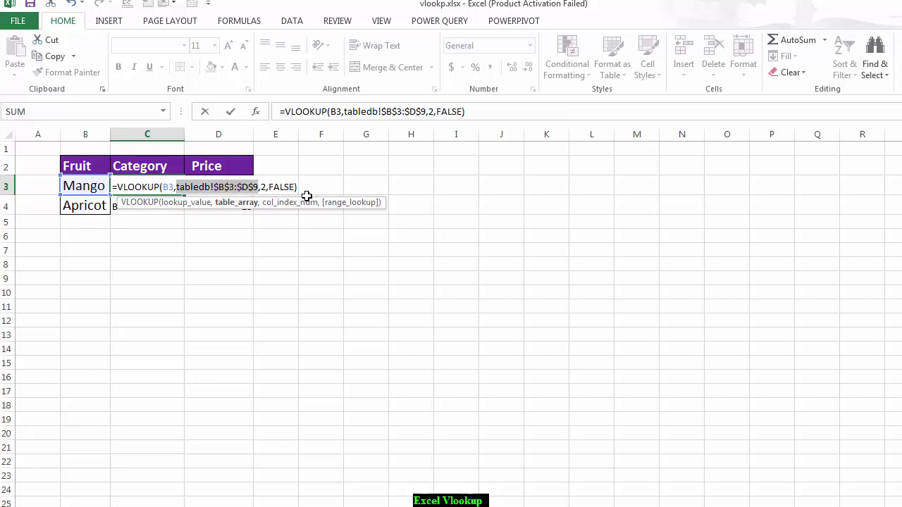
pyautogui.press('Return')
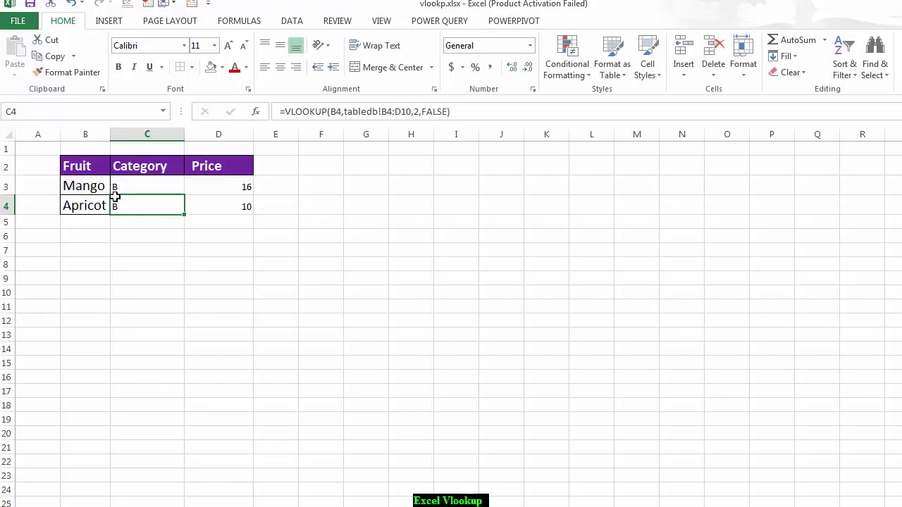
# - Make the D3 formula's table array absolute as well, and fill the C3:D3 formulas down to Apricot's row again
pyautogui.click(150, 184)
pyautogui.click(236, 182)
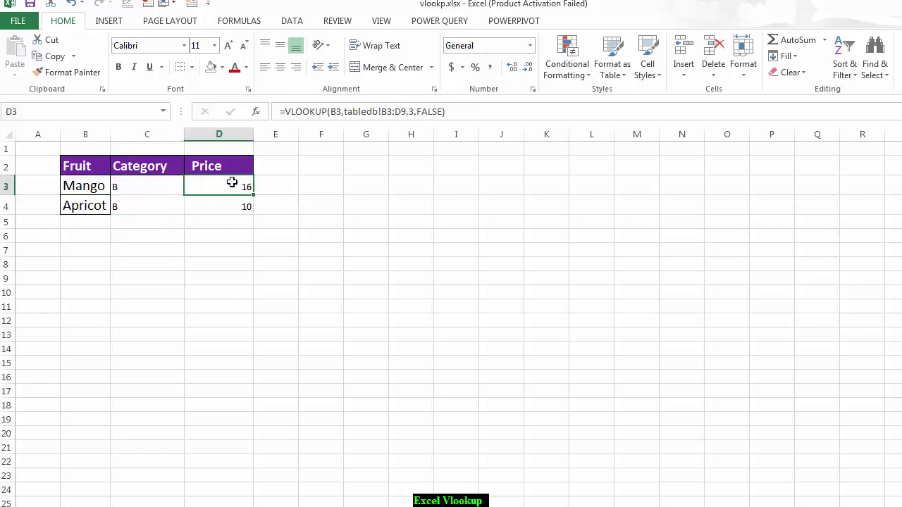
pyautogui.doubleClick(232, 184)
pyautogui.moveTo(252, 187); pyautogui.dragTo(312, 184)
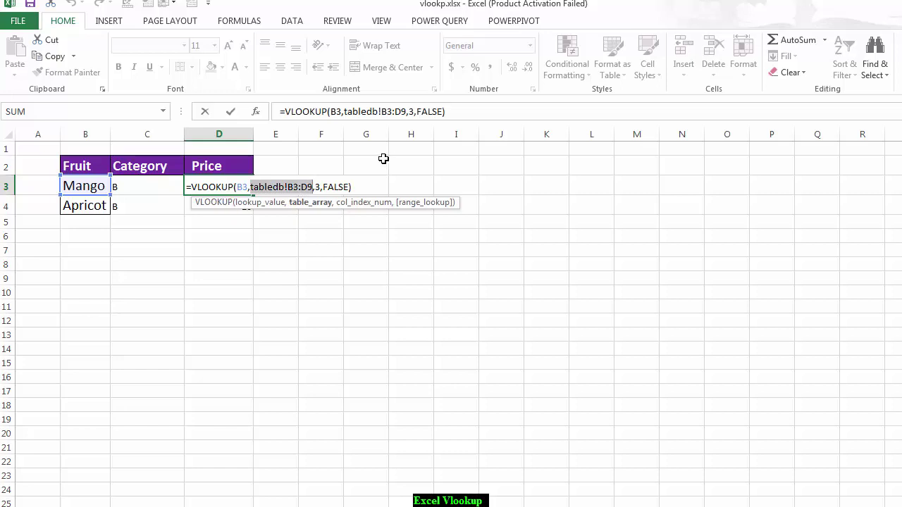
pyautogui.press('F4')
pyautogui.press('Return')
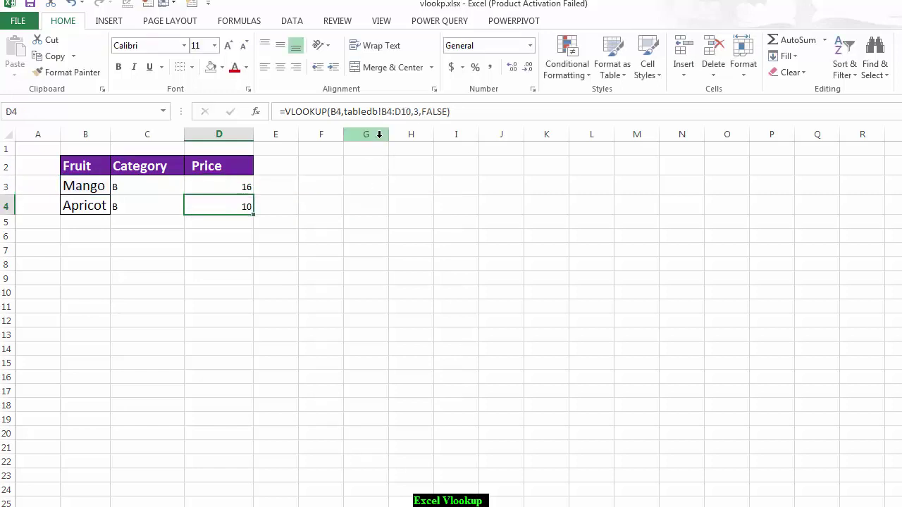
pyautogui.moveTo(155, 186); pyautogui.dragTo(255, 205)
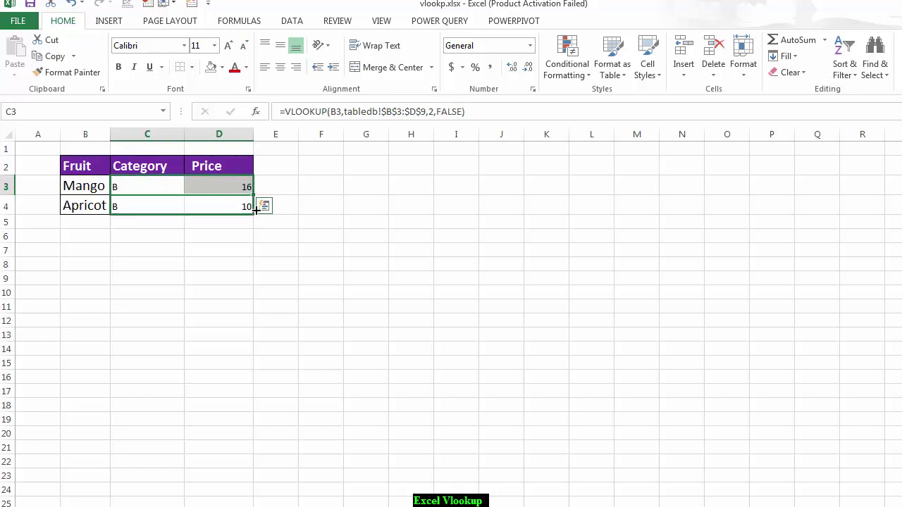
pyautogui.click(227, 281)
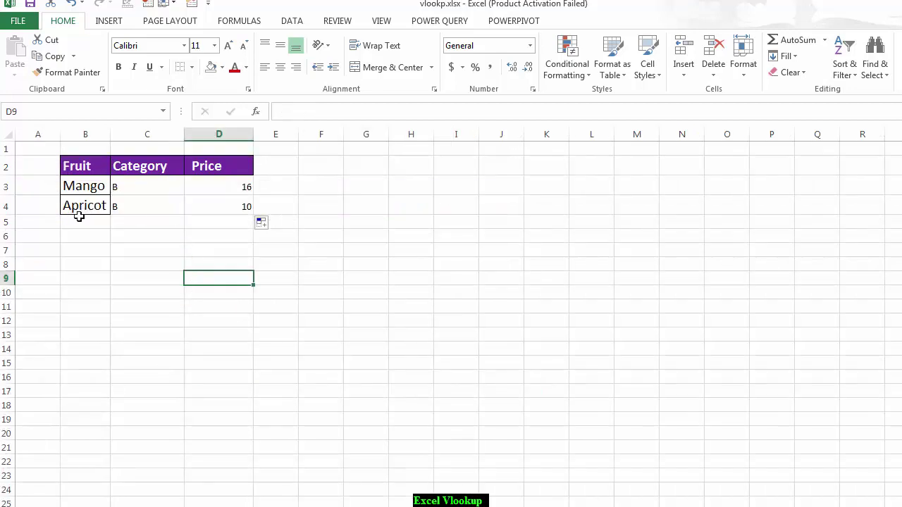
# - Enter apple in B5 and extend the Category and Price formulas from row 4 down to row 5
pyautogui.click(75, 222)
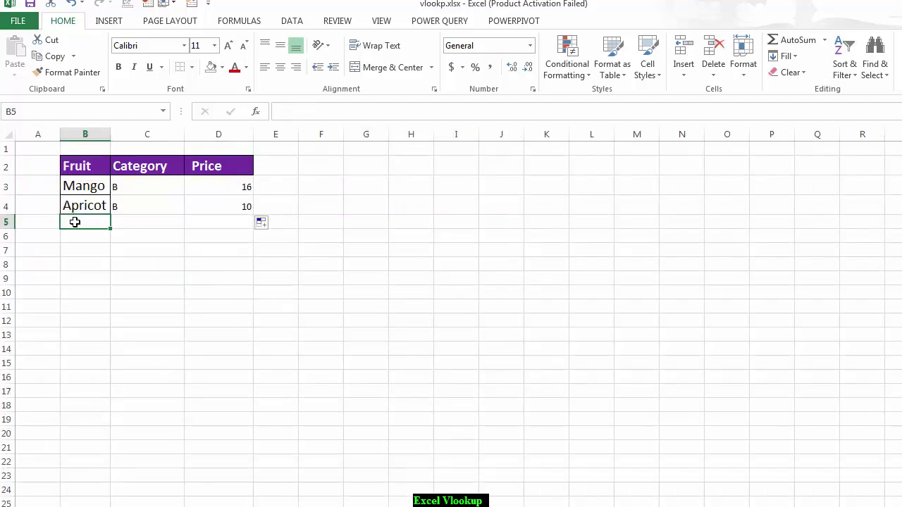
pyautogui.write('apple')
pyautogui.click(228, 303)
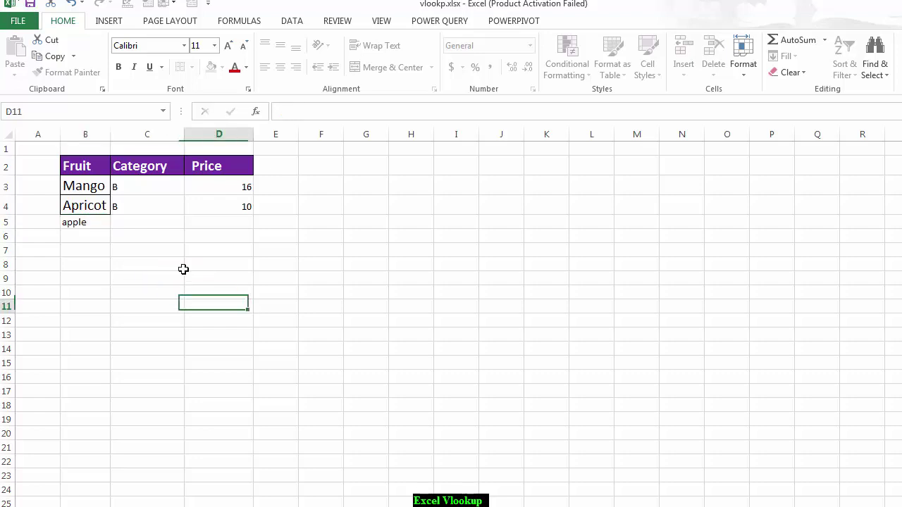
pyautogui.moveTo(141, 207); pyautogui.dragTo(256, 224)
pyautogui.click(158, 229)
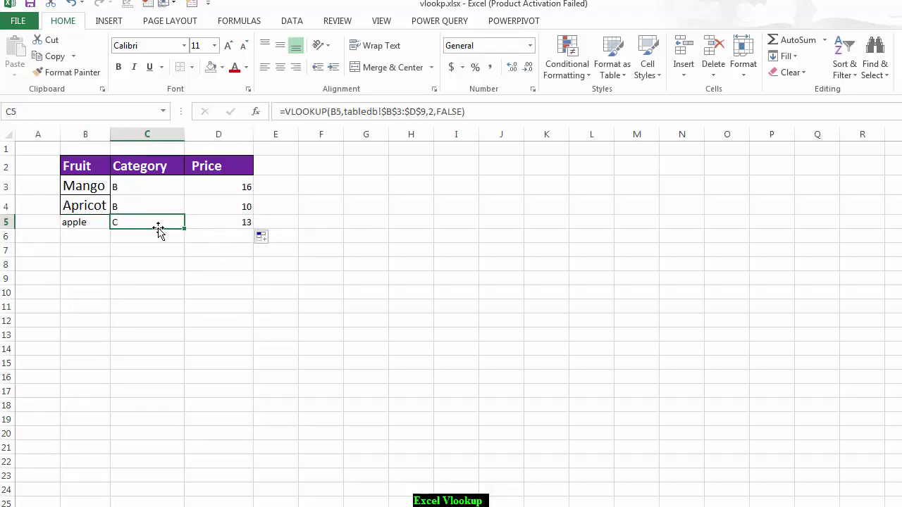
# - Apply all borders to B3:D5, and return to the "Vlookup function in different sheet" note on the tabledb sheet
pyautogui.moveTo(85, 186); pyautogui.dragTo(247, 224)
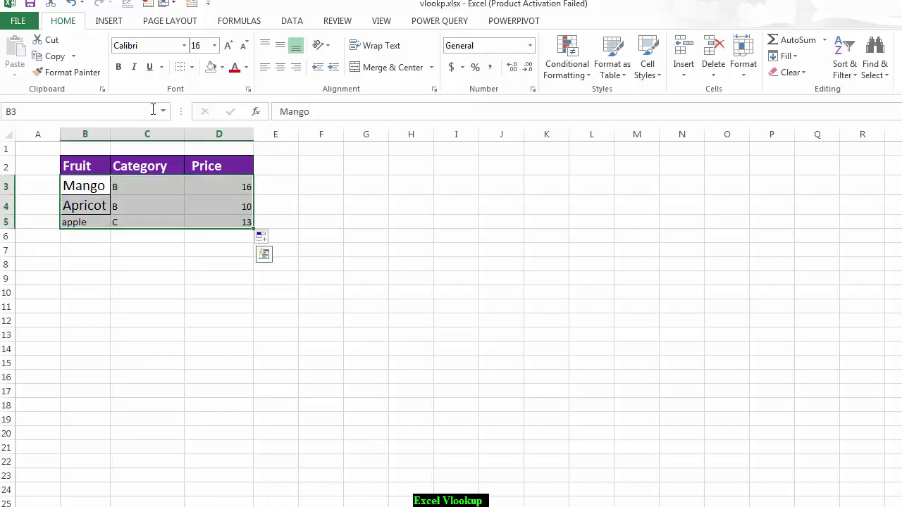
pyautogui.click(191, 67)
pyautogui.click(187, 187)
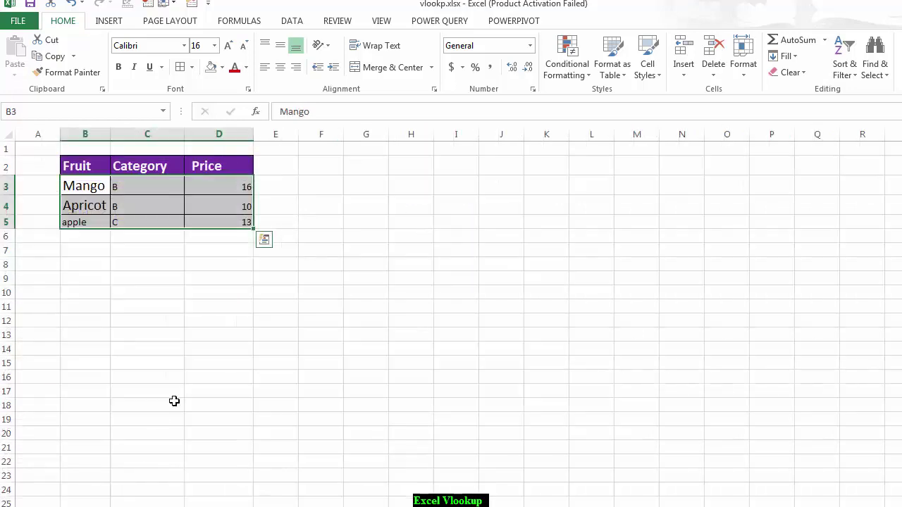
pyautogui.click(275, 320)
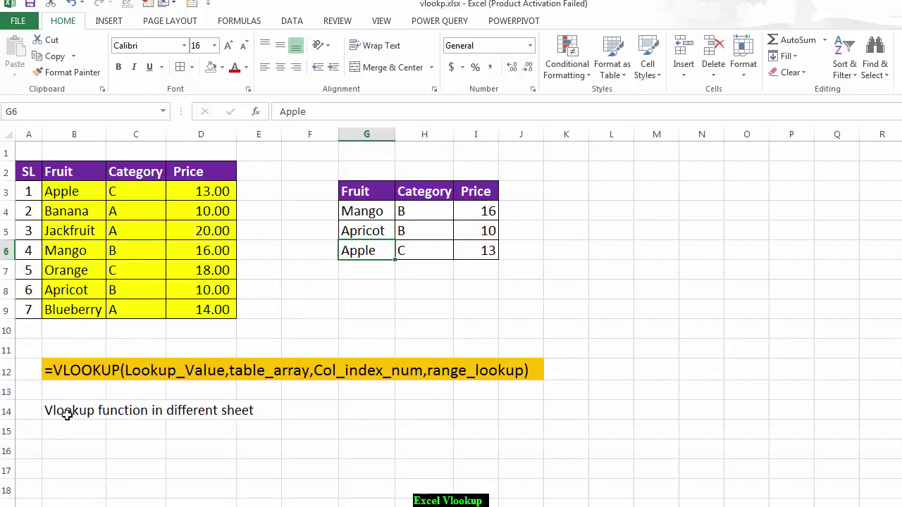
pyautogui.moveTo(70, 414); pyautogui.dragTo(243, 410)
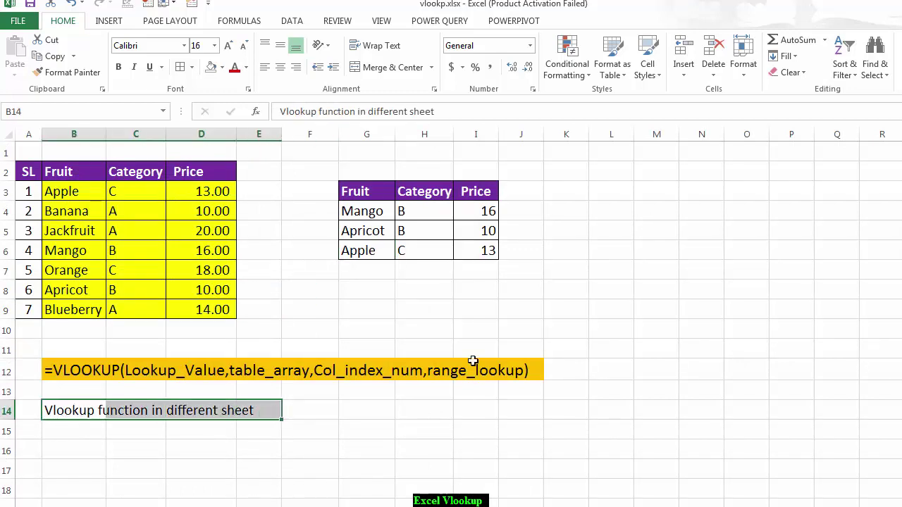